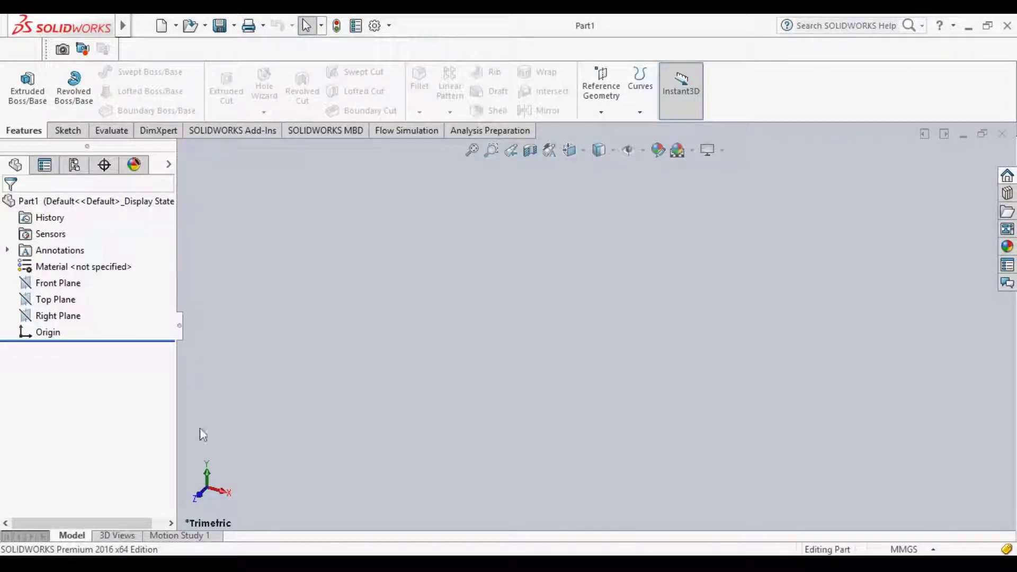
Step: Start a sketch on the Top Plane and draw a circle centred on the origin
left_click(66, 301)
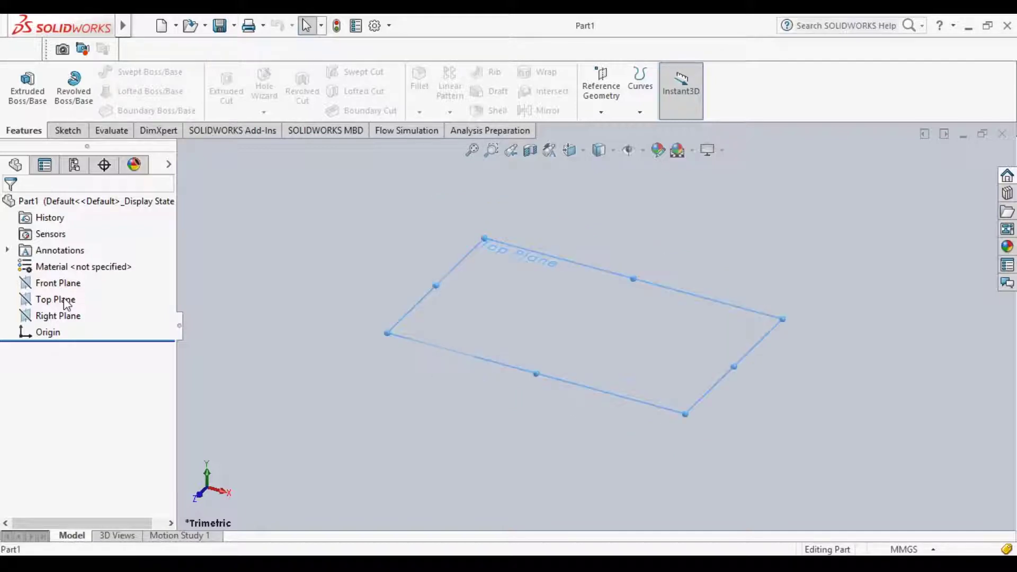
left_click(67, 281)
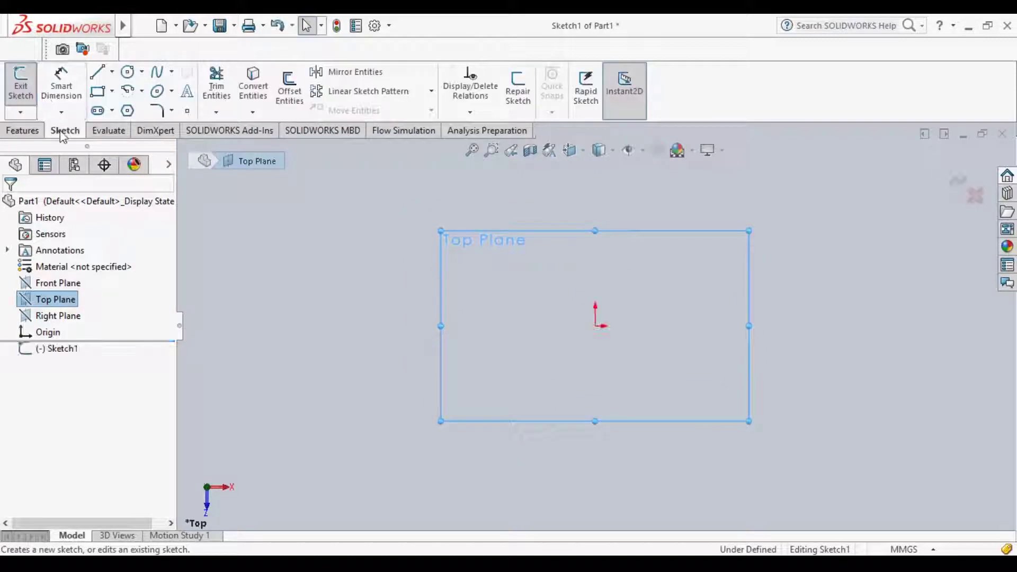
left_click(127, 72)
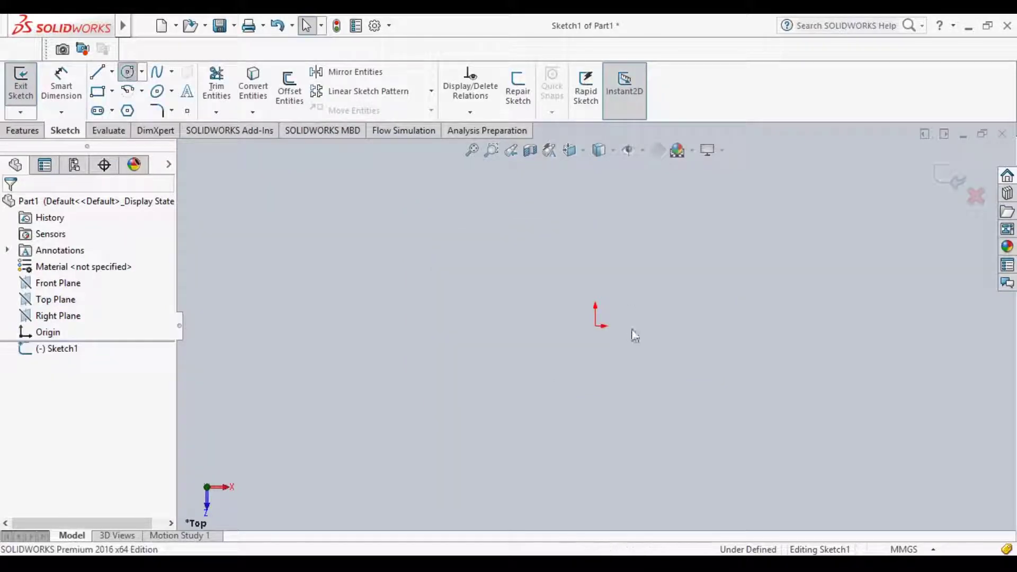
left_click(595, 325)
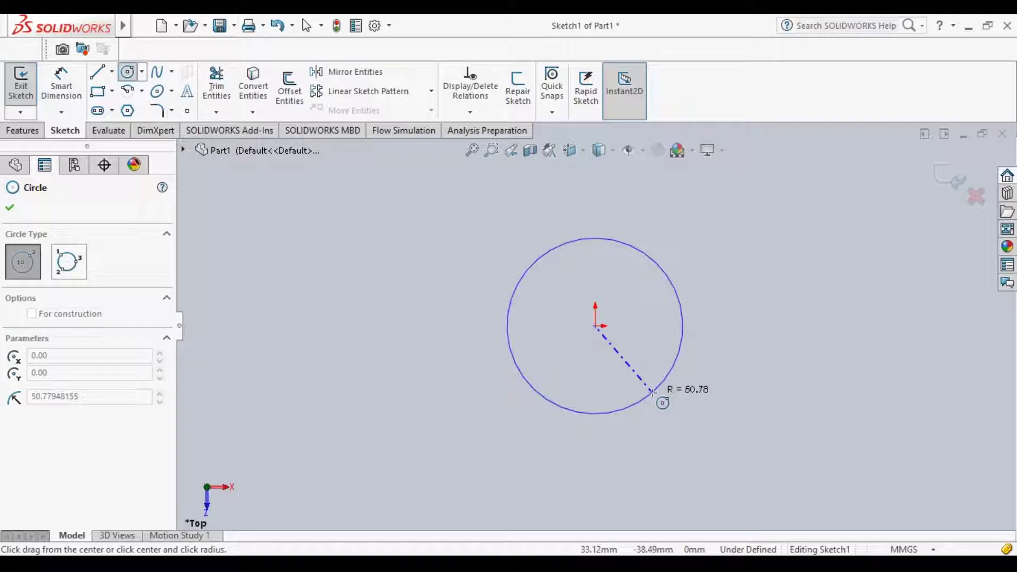
left_click(653, 392)
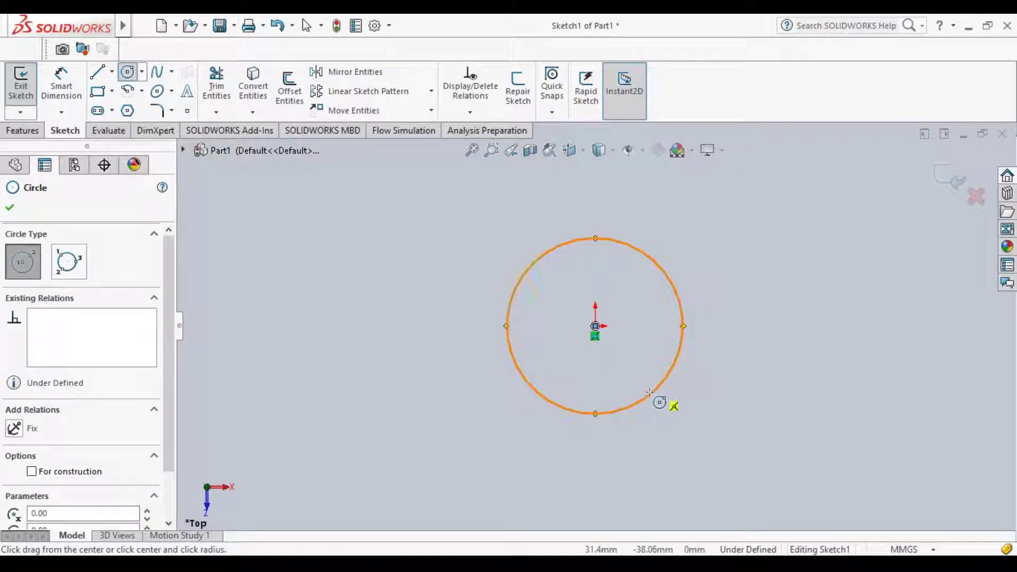
key("Escape")
Step: Dimension the circle's diameter to 45 mm
left_click(519, 282)
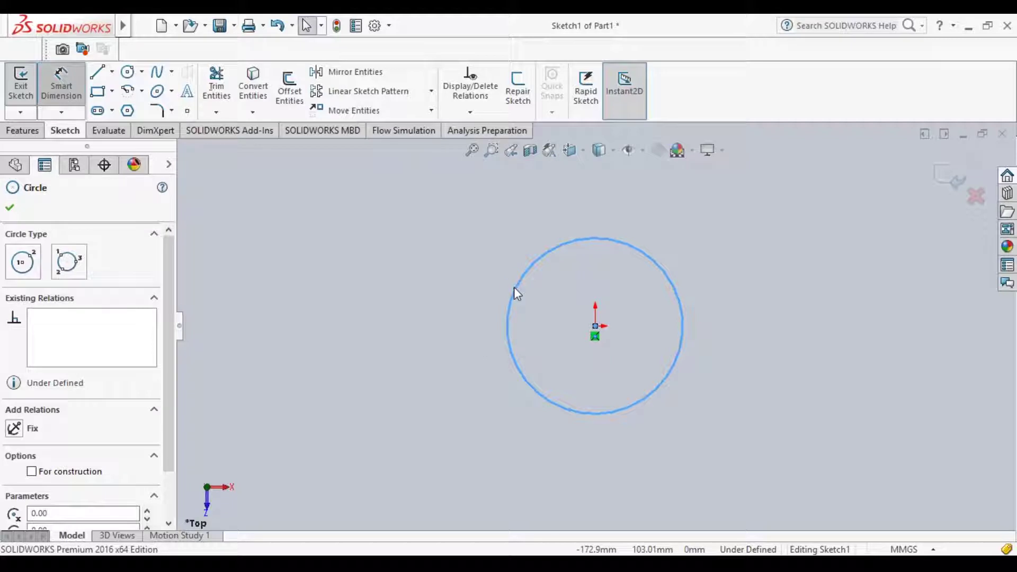
key("d")
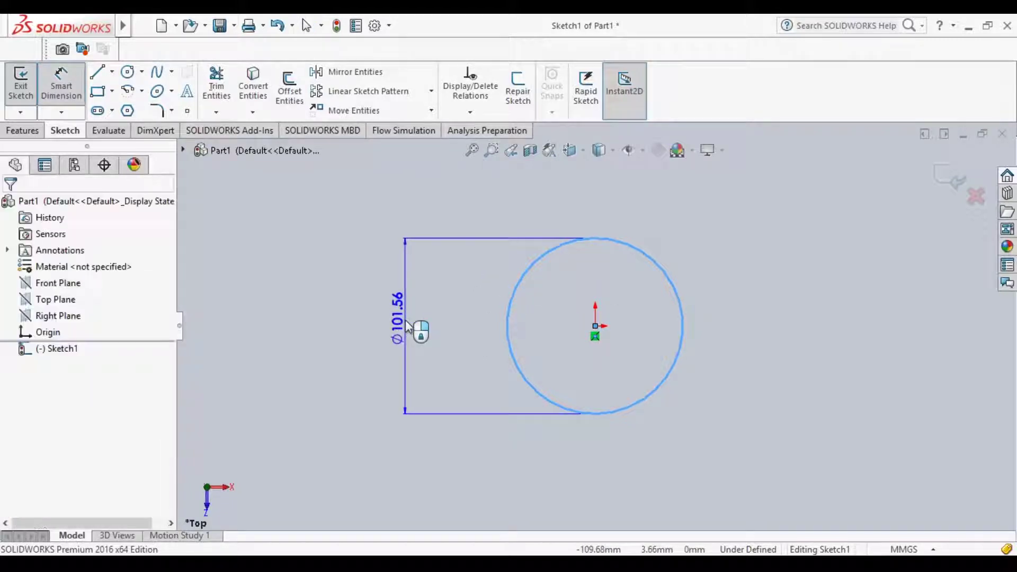
left_click(405, 321)
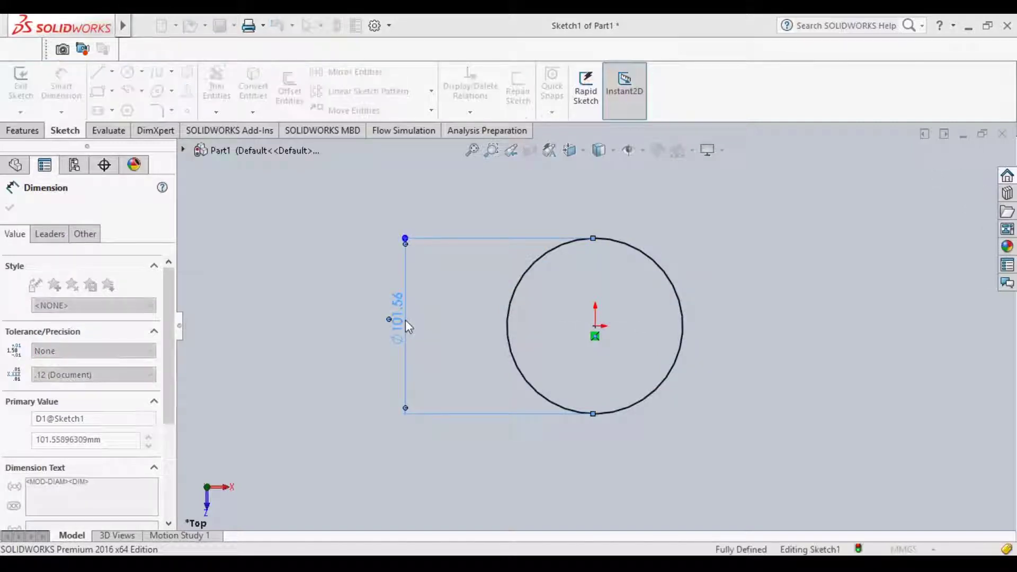
type("45")
key("Return")
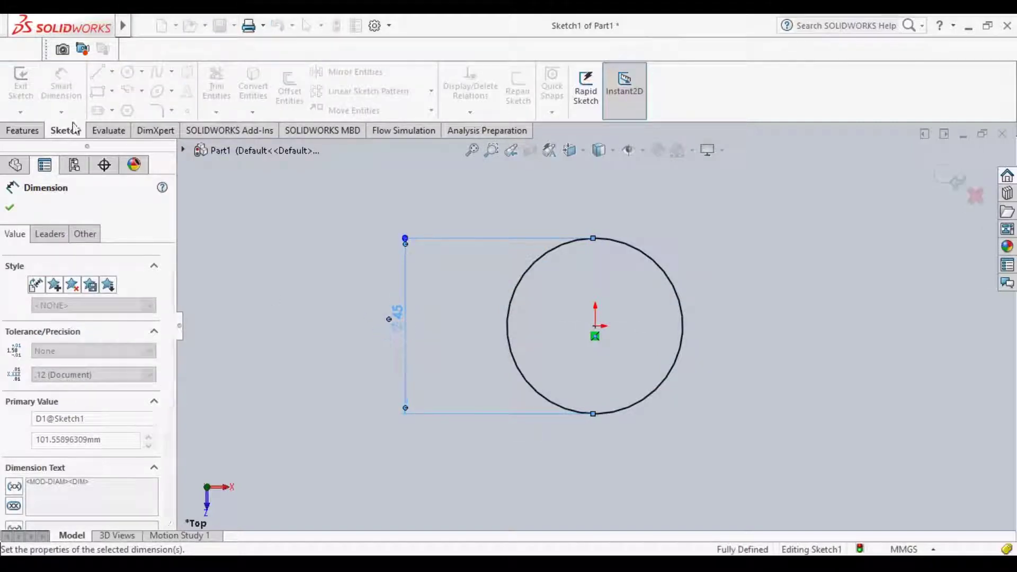
left_click(21, 132)
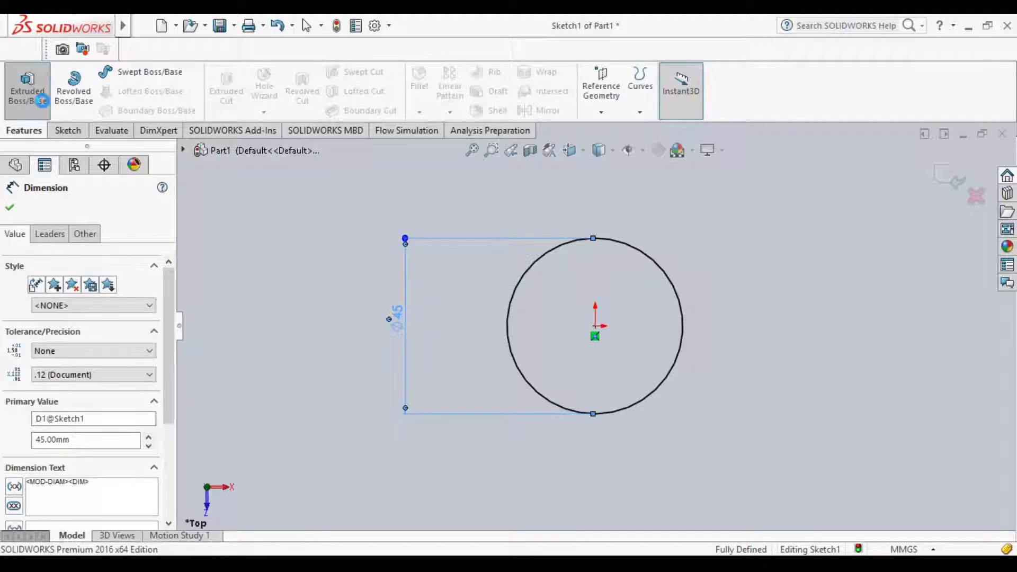
left_click(40, 99)
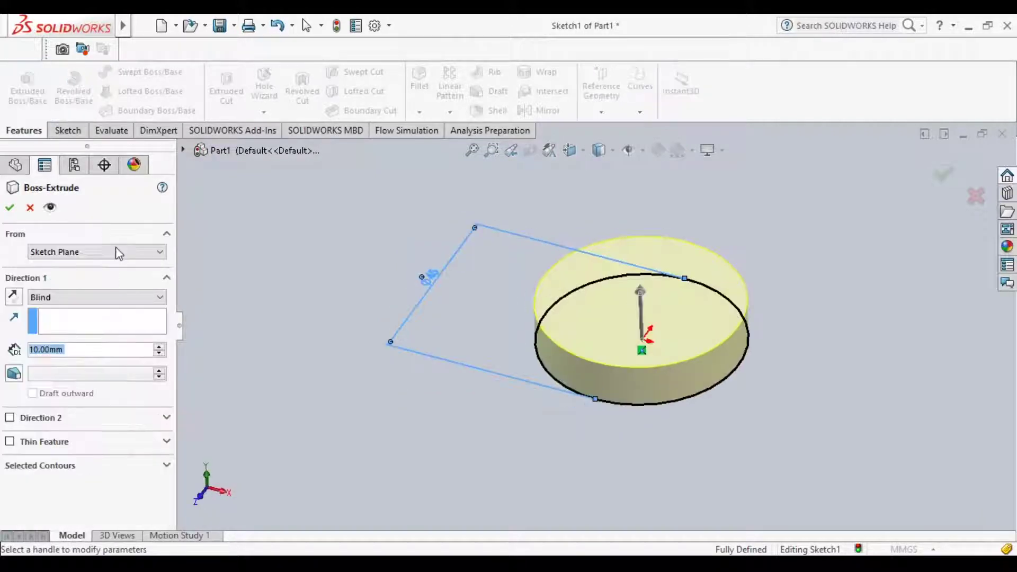
Step: Extrude the 45 mm circle 3 mm as Boss-Extrude1
type("3")
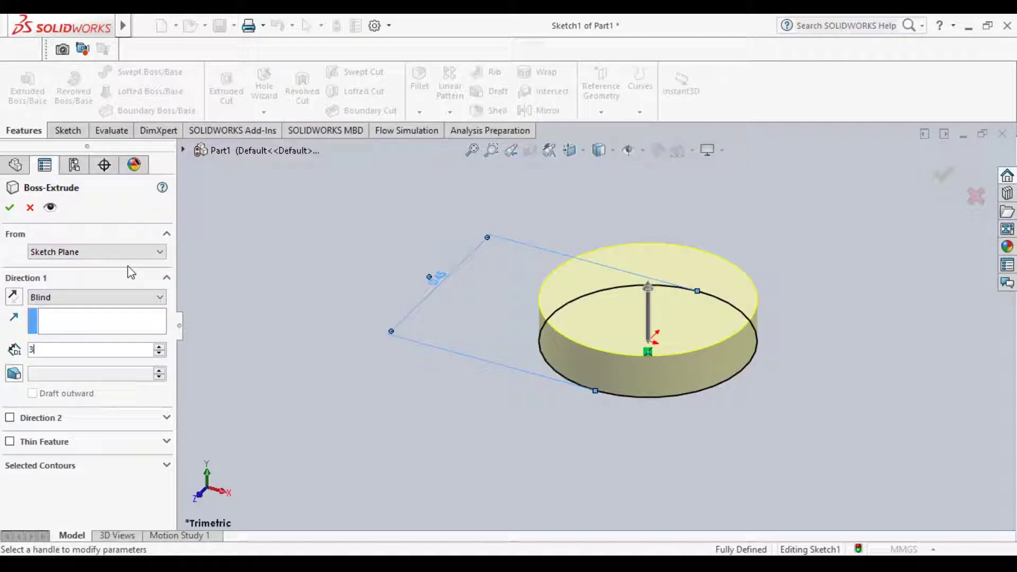
key("Return")
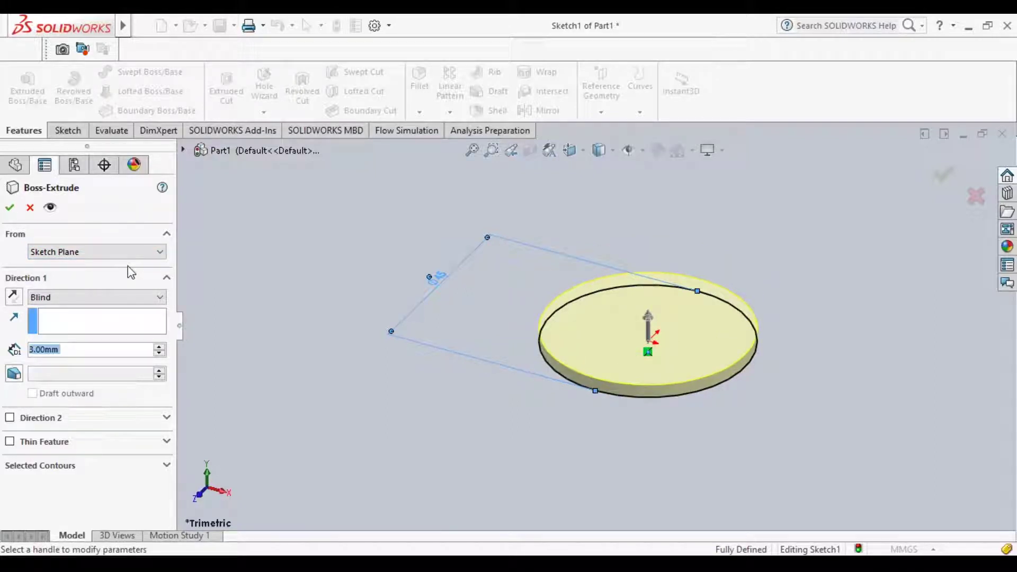
left_click(10, 210)
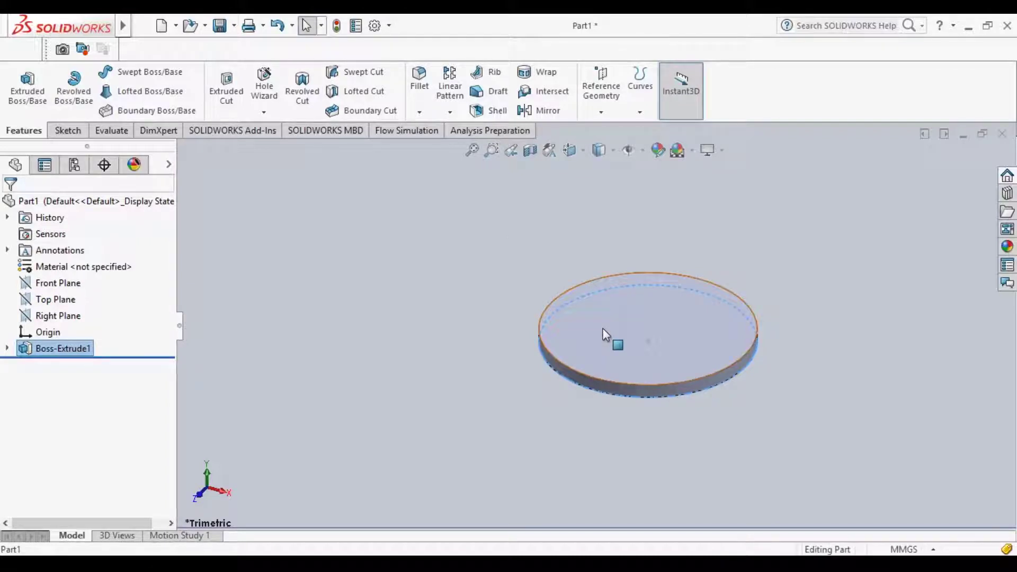
Step: Start a sketch on the disc's top face and draw a circle at its centre
left_click(602, 331)
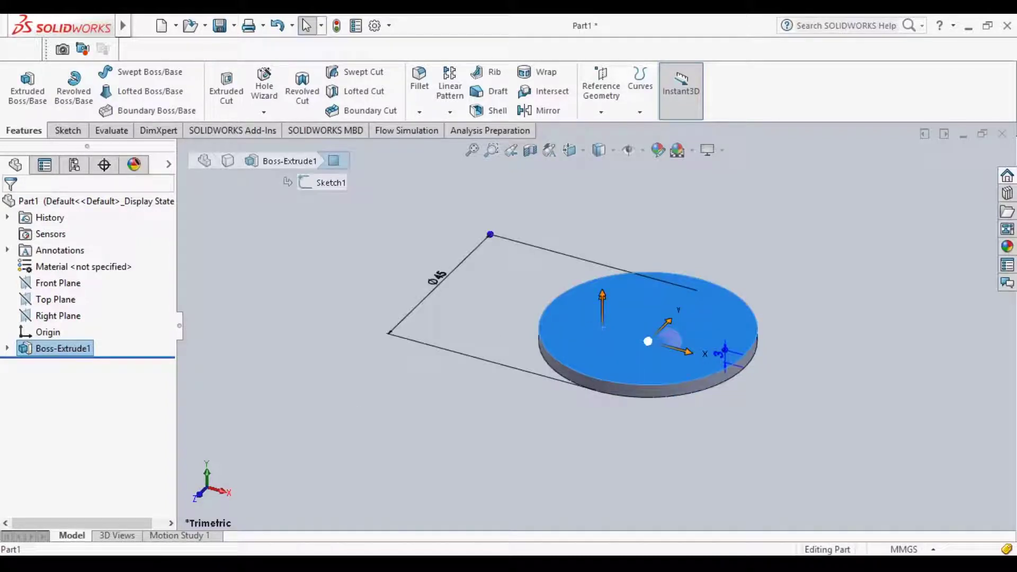
key("s")
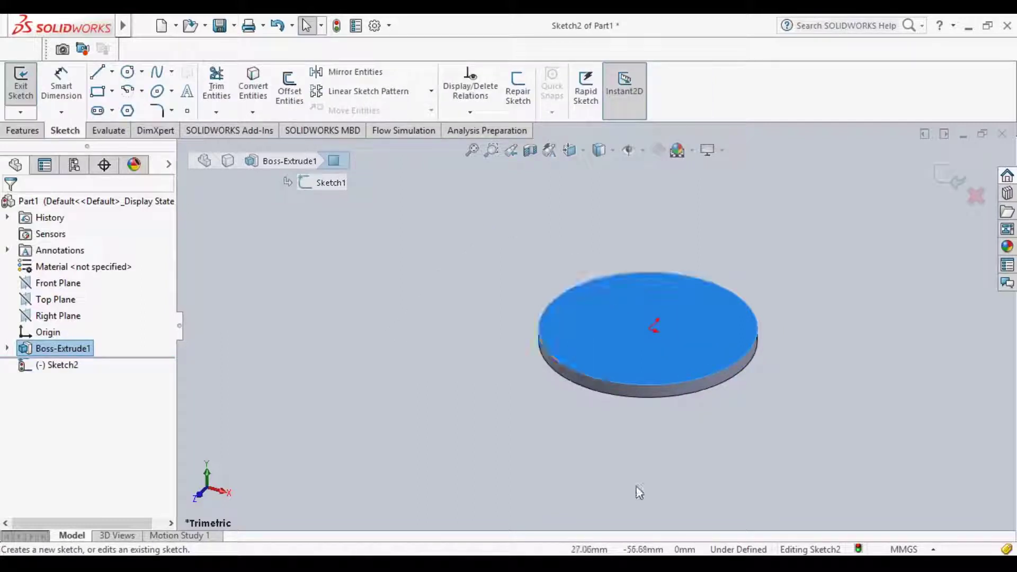
left_click(127, 74)
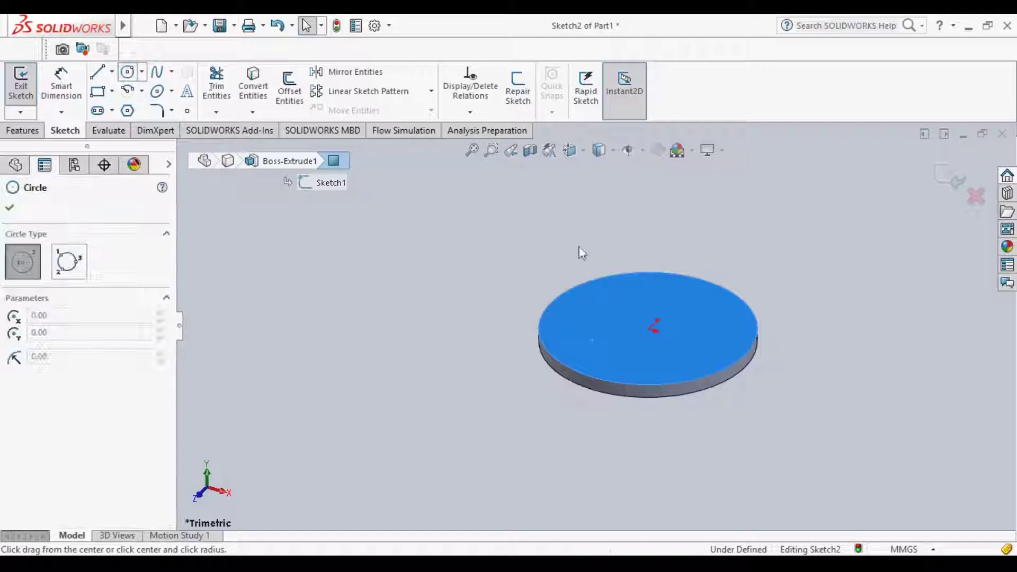
left_click(649, 329)
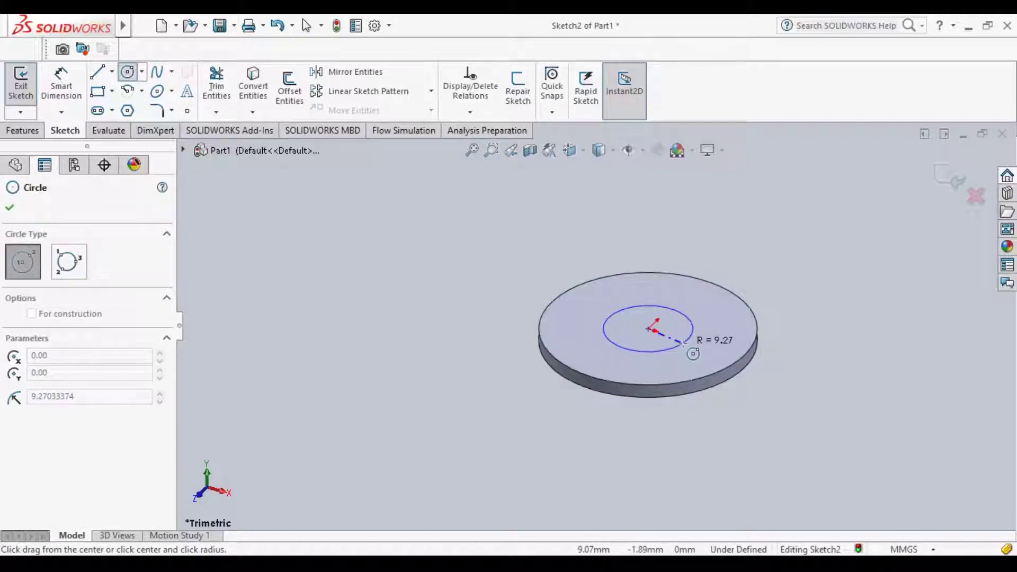
left_click(684, 344)
key("Escape")
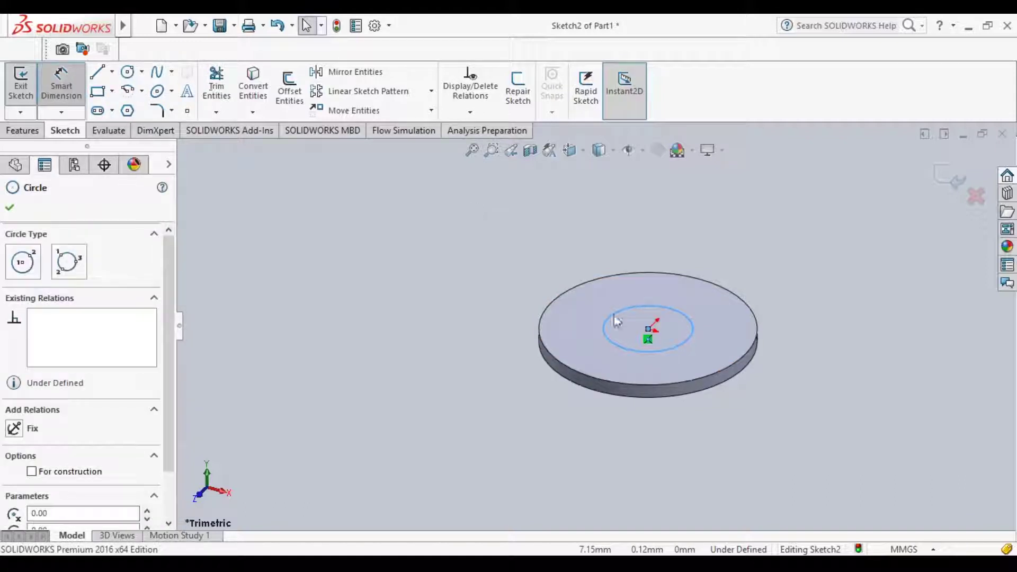
Step: Dimension the centred circle to a 10 mm diameter
key("d")
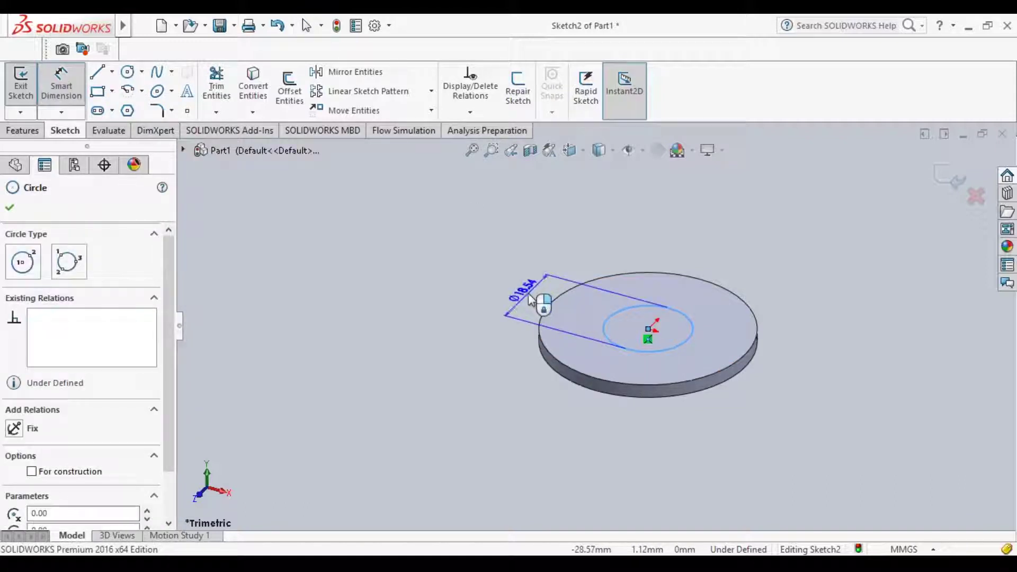
left_click(529, 296)
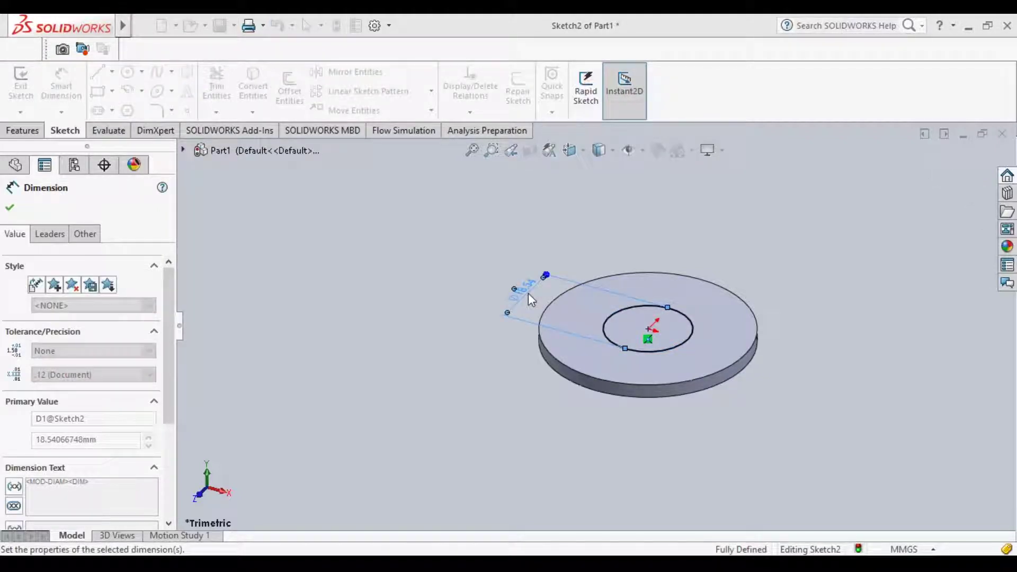
type("10")
key("Return")
left_click(61, 106)
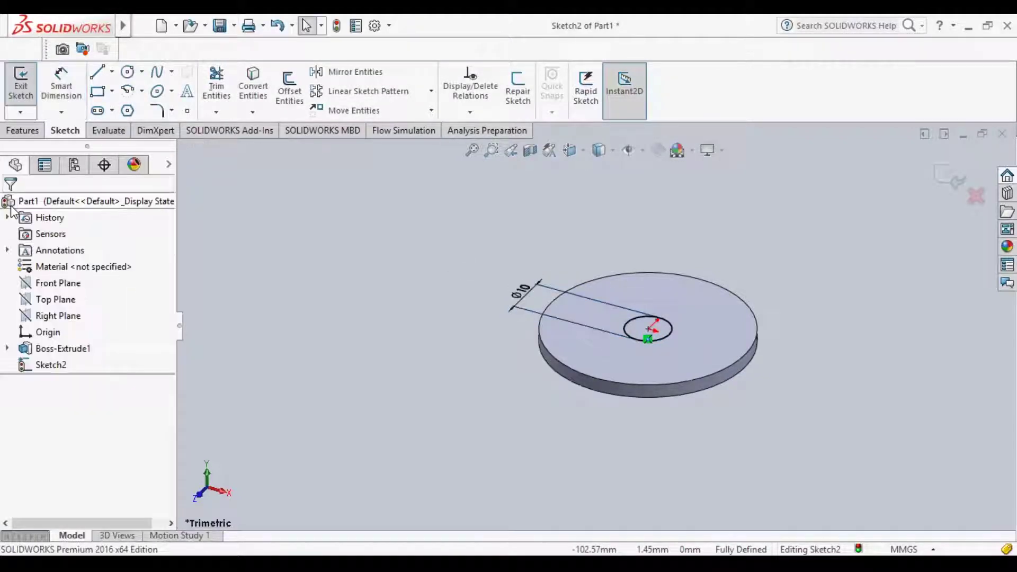
left_click(24, 130)
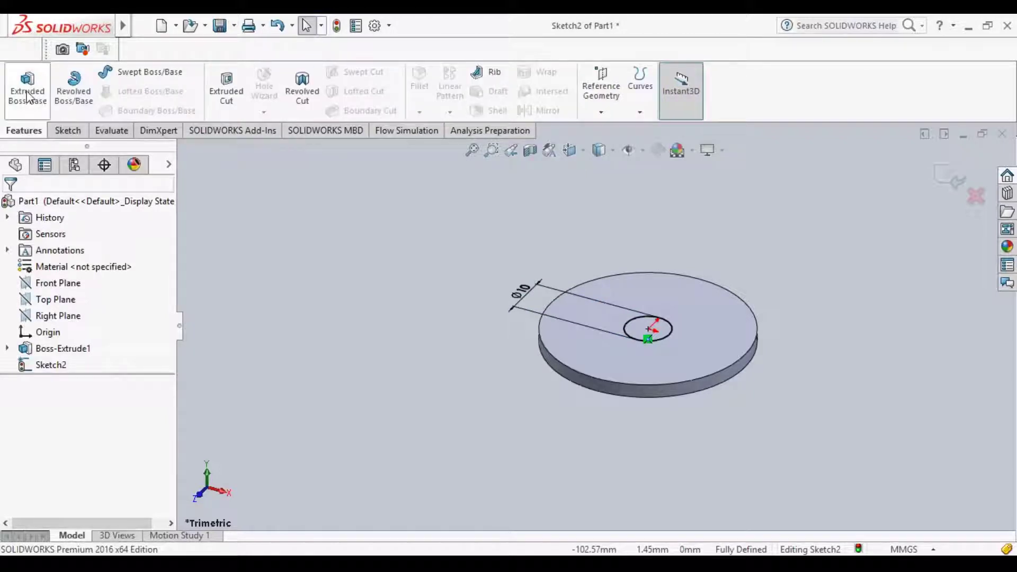
left_click(27, 93)
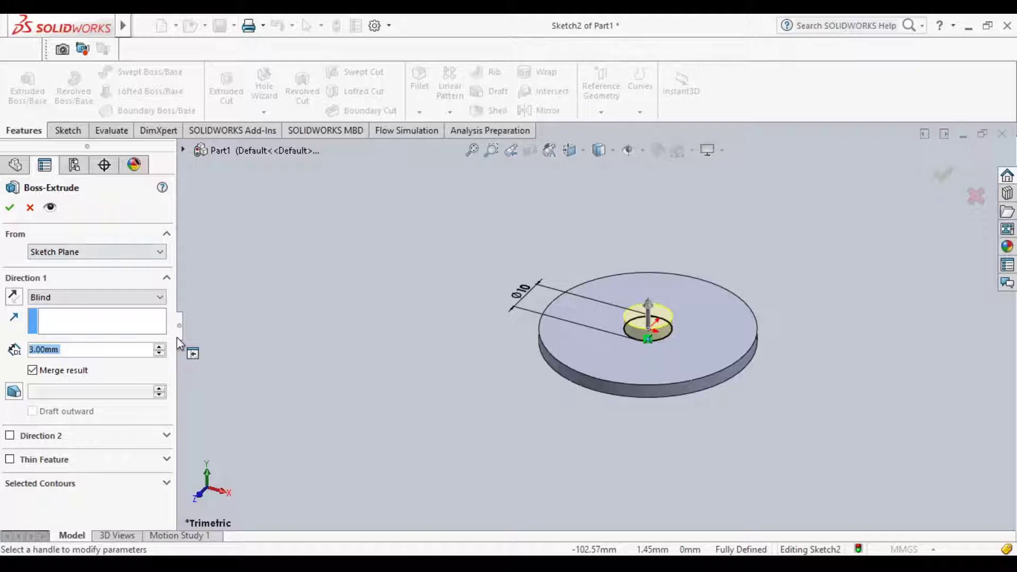
Step: Extrude the 10 mm circle 70 mm upward into a shaft, Boss-Extrude2
type("70")
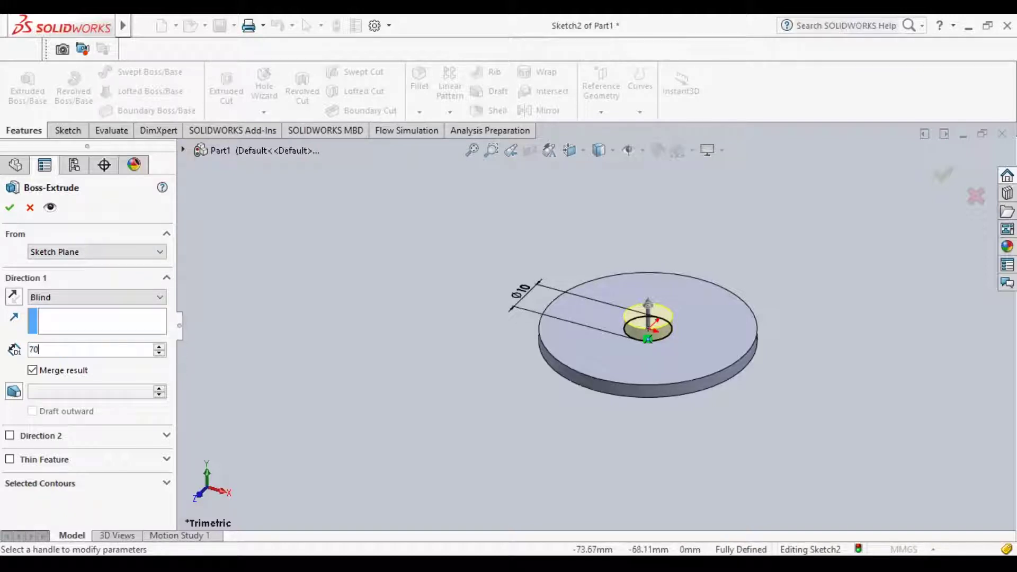
key("Return")
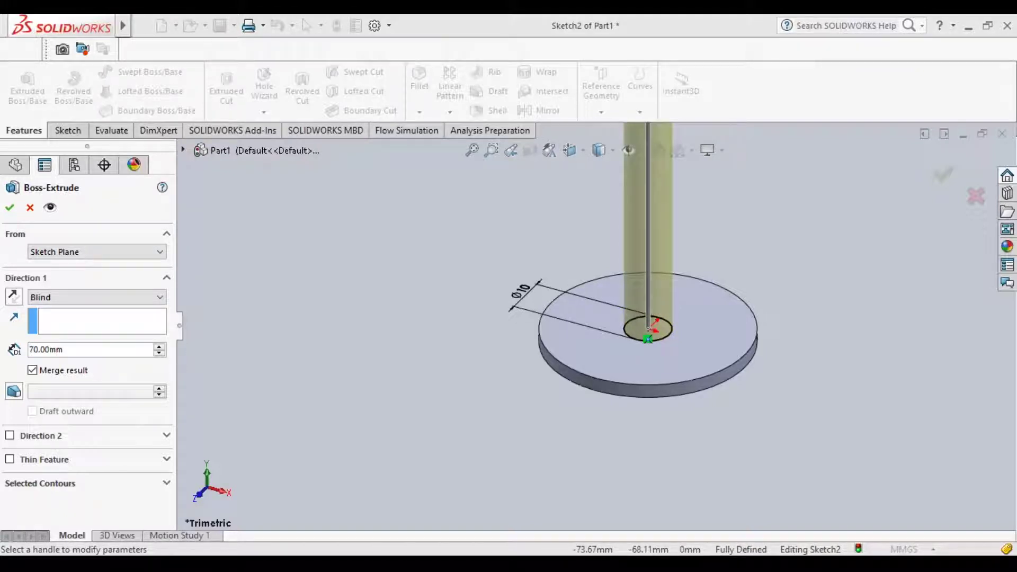
scroll(488, 286, "up", 1)
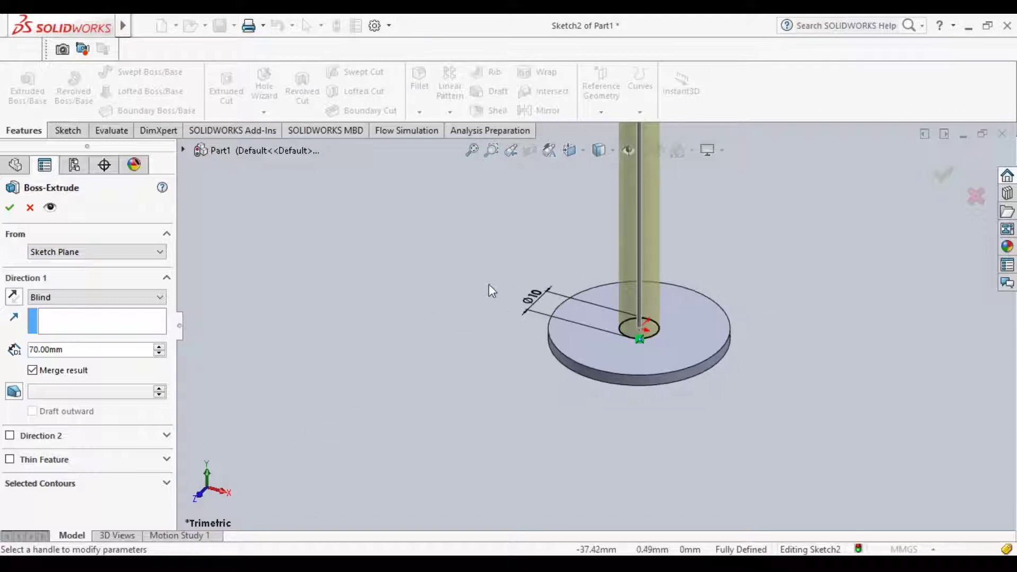
scroll(488, 284, "up", 1)
scroll(488, 284, "up", 1)
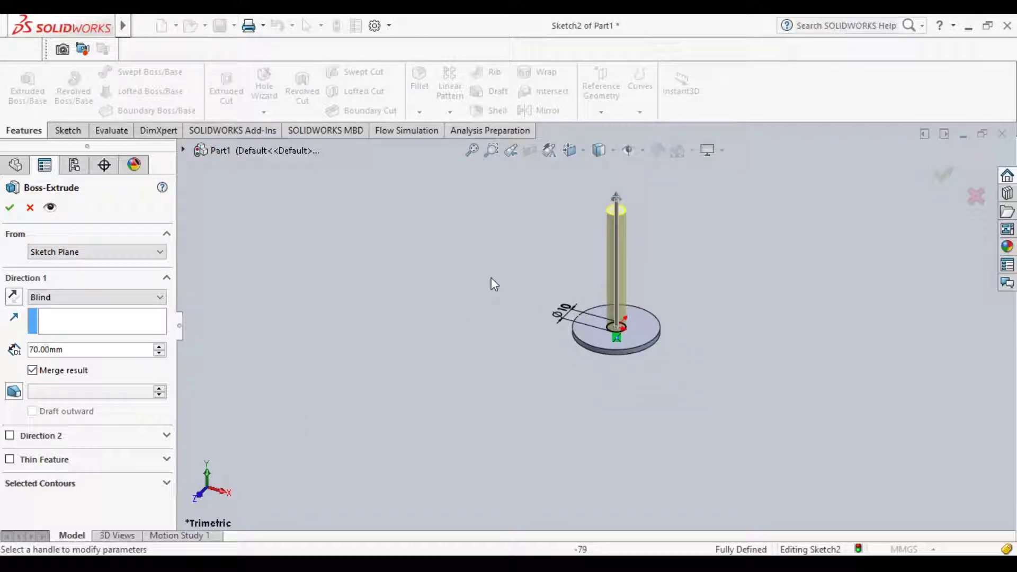
left_click(30, 208)
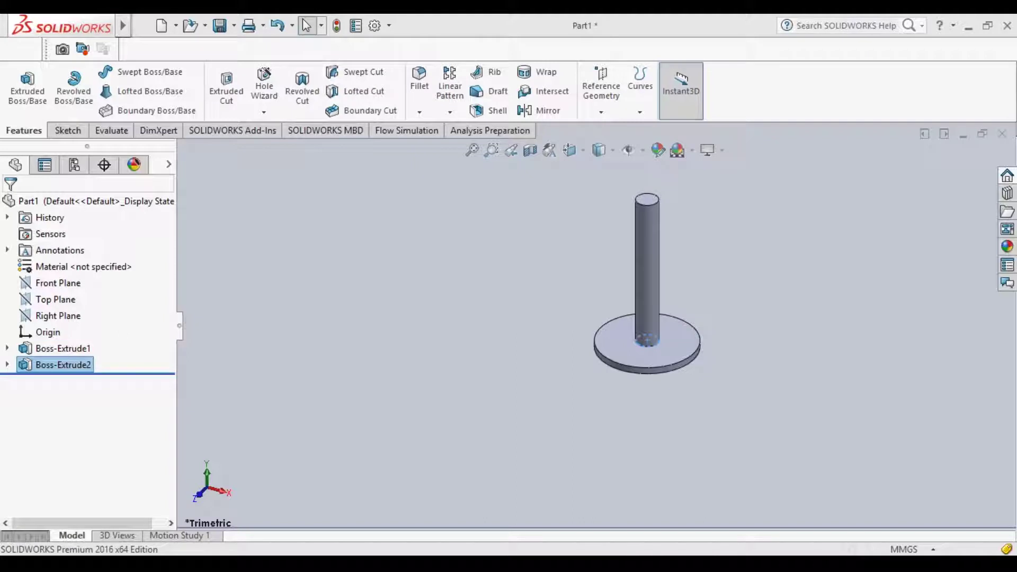
Step: Orbit to the disk's underside, sketch on it, and draw an origin-centred circle
mouse_move(604, 440)
middle_mouse_down()
mouse_move(598, 347)
mouse_move(567, 254)
middle_mouse_up()
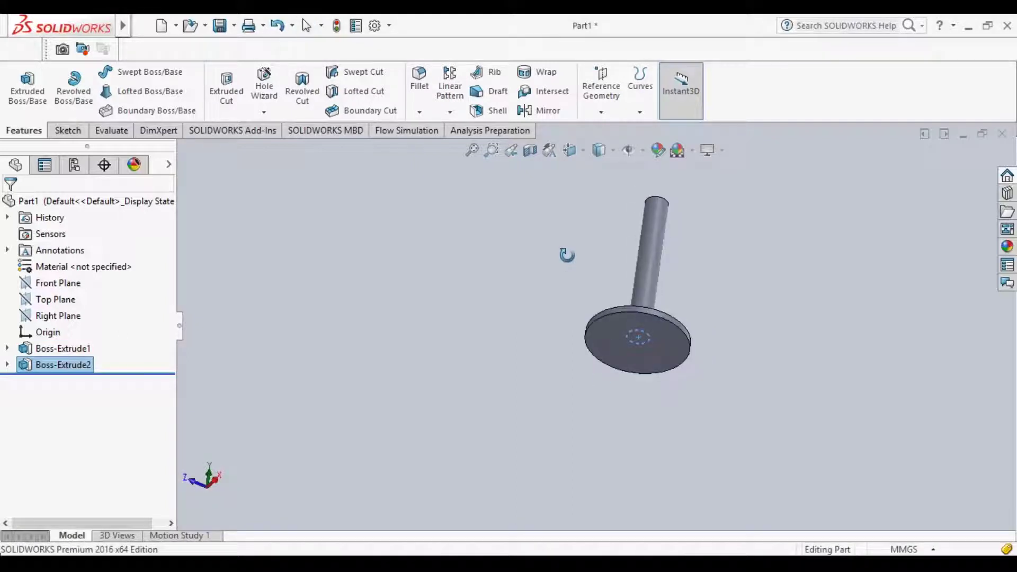
left_click(607, 332)
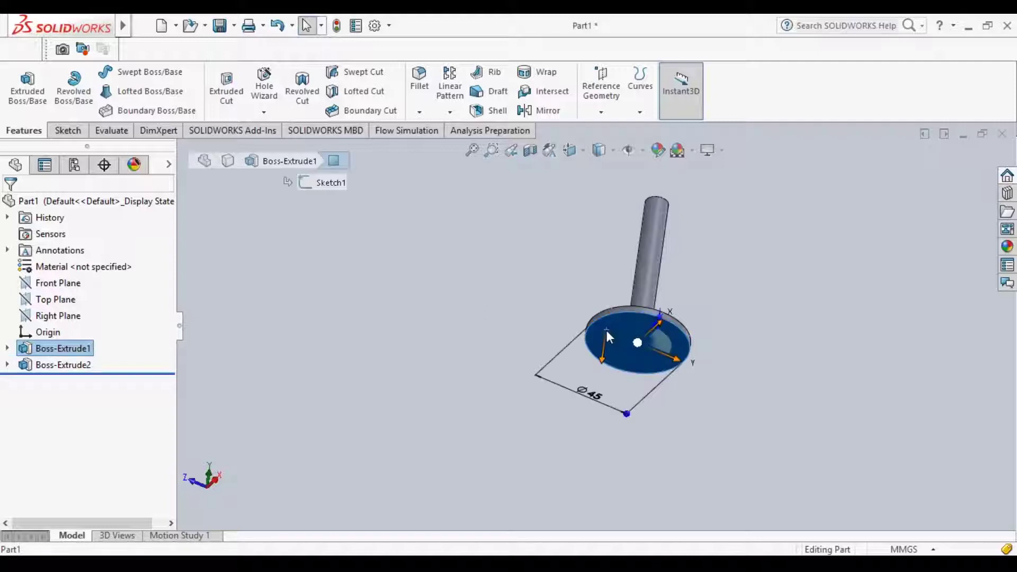
left_click(666, 291)
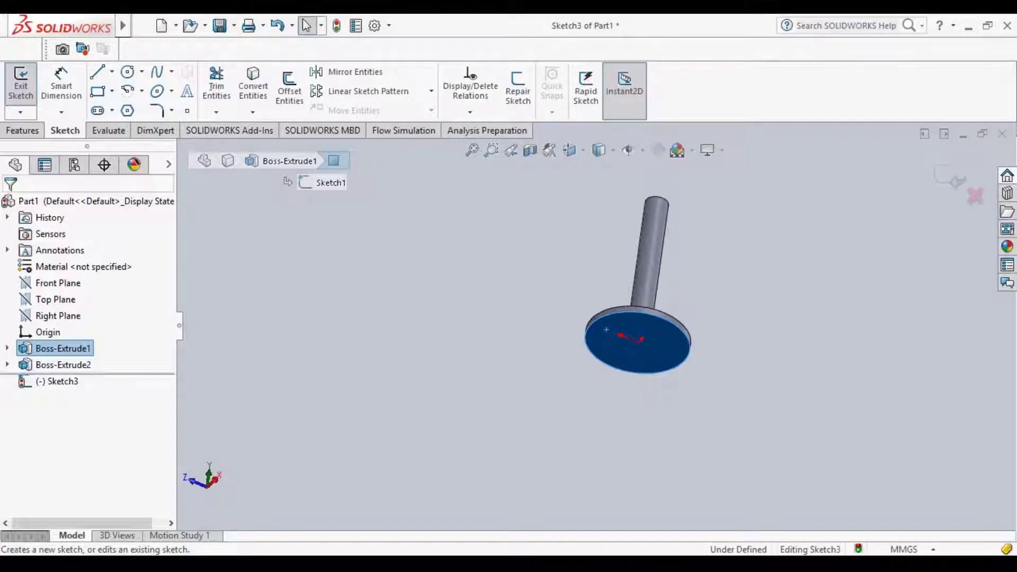
left_click(133, 77)
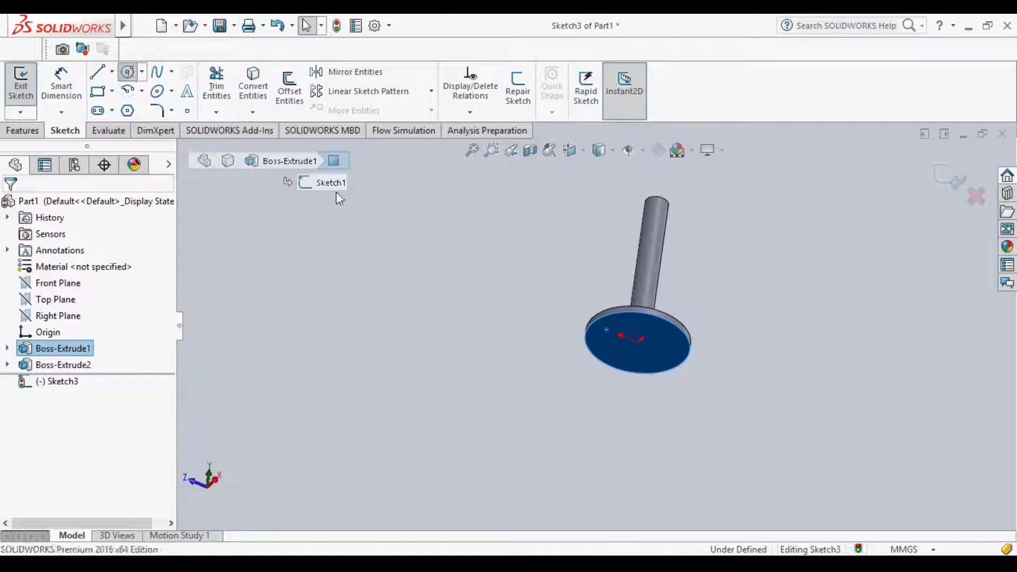
left_click(638, 342)
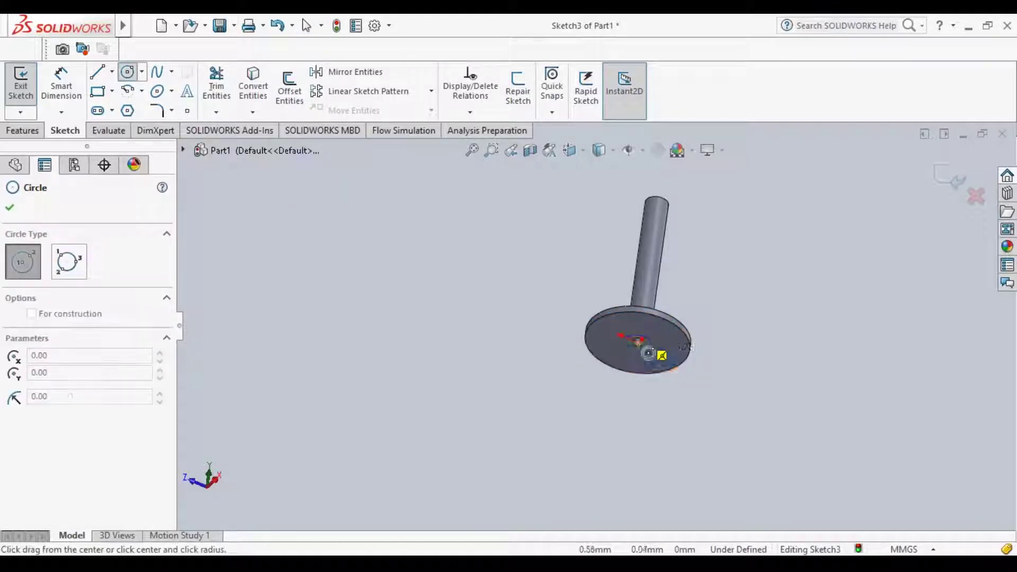
left_click(651, 353)
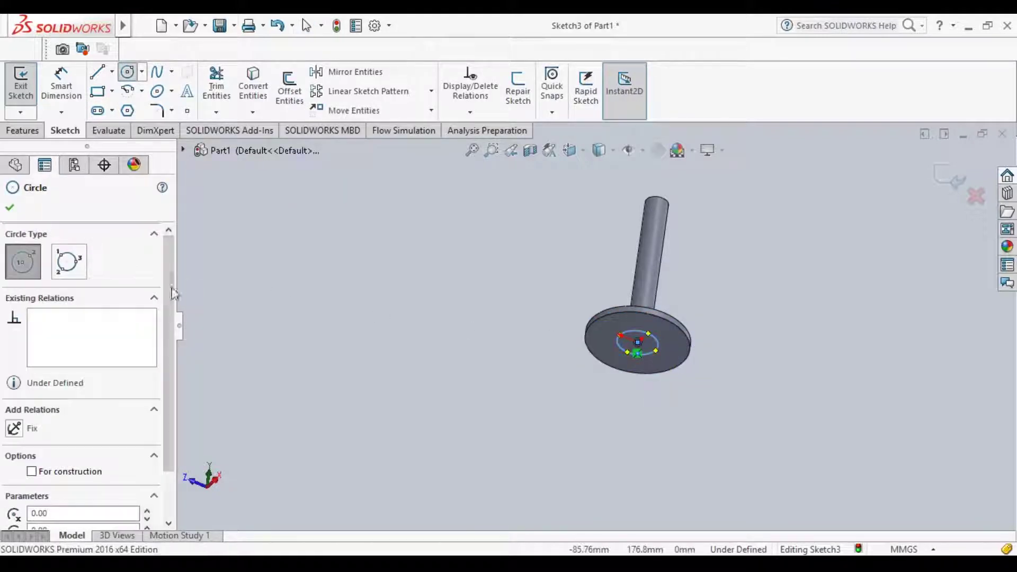
key("Escape")
Step: Dimension the underside circle to a 24 mm diameter
right_click_drag(576, 332, 533, 348)
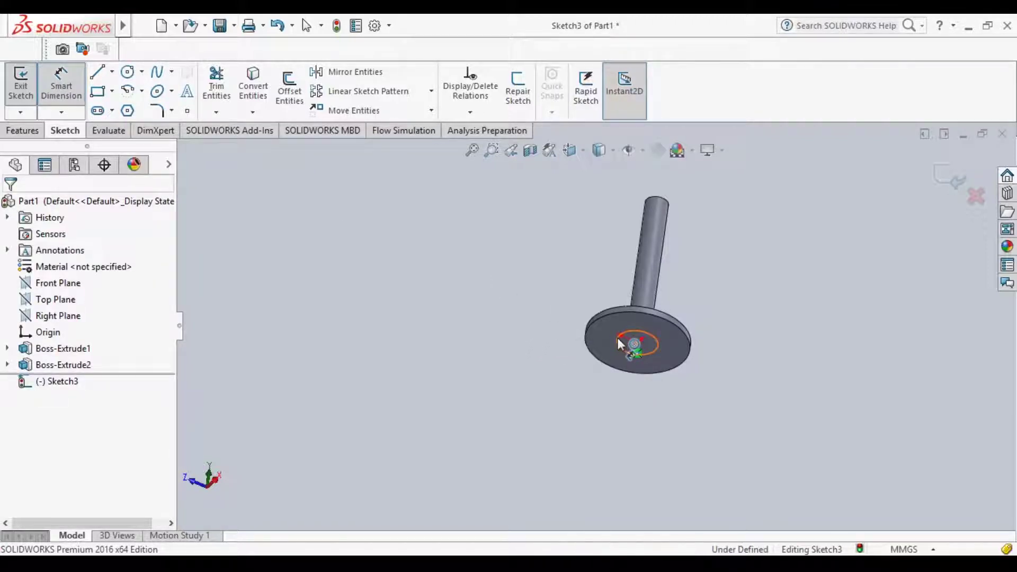
left_click(617, 338)
left_click(540, 343)
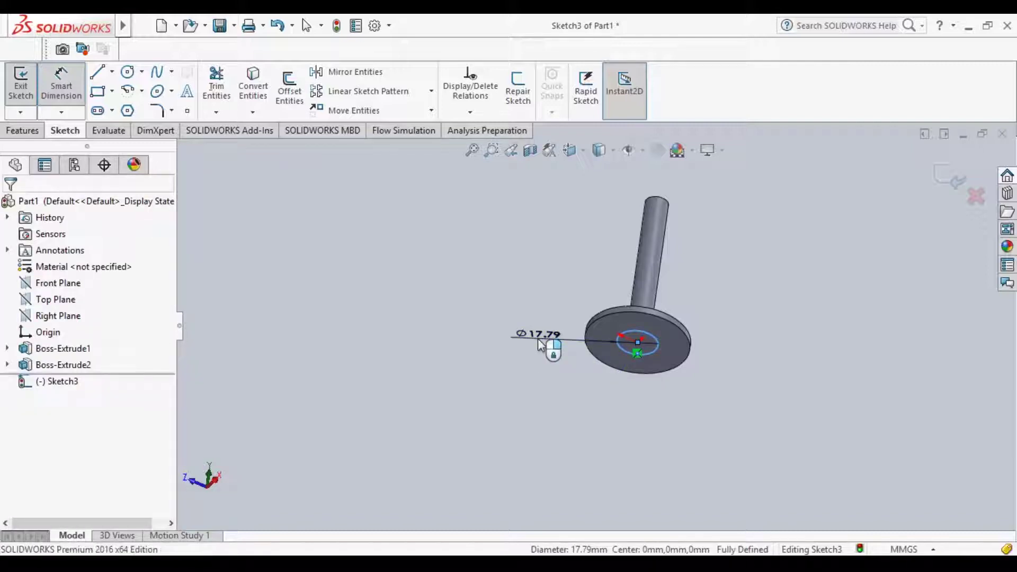
left_click(539, 341)
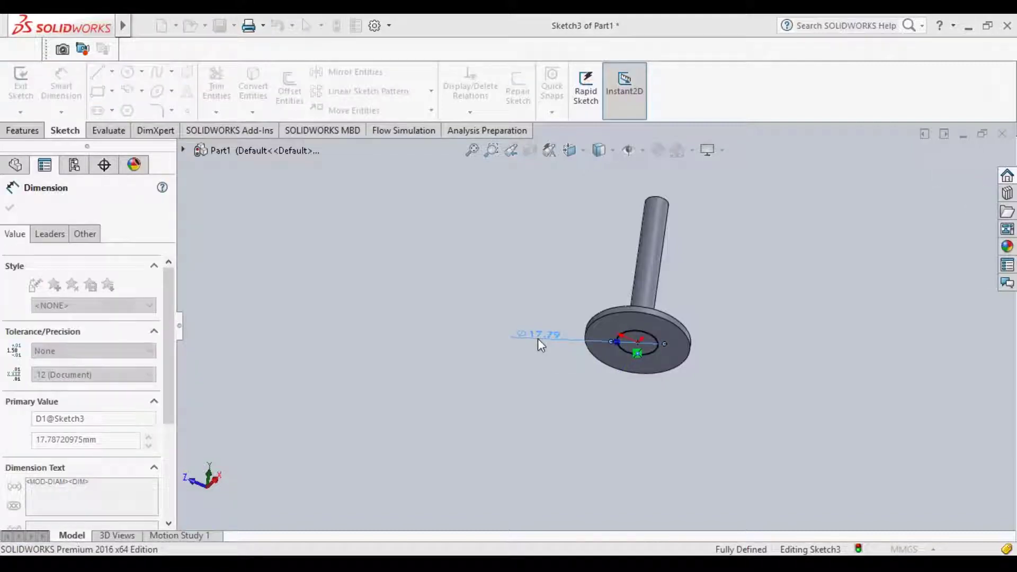
key("Escape")
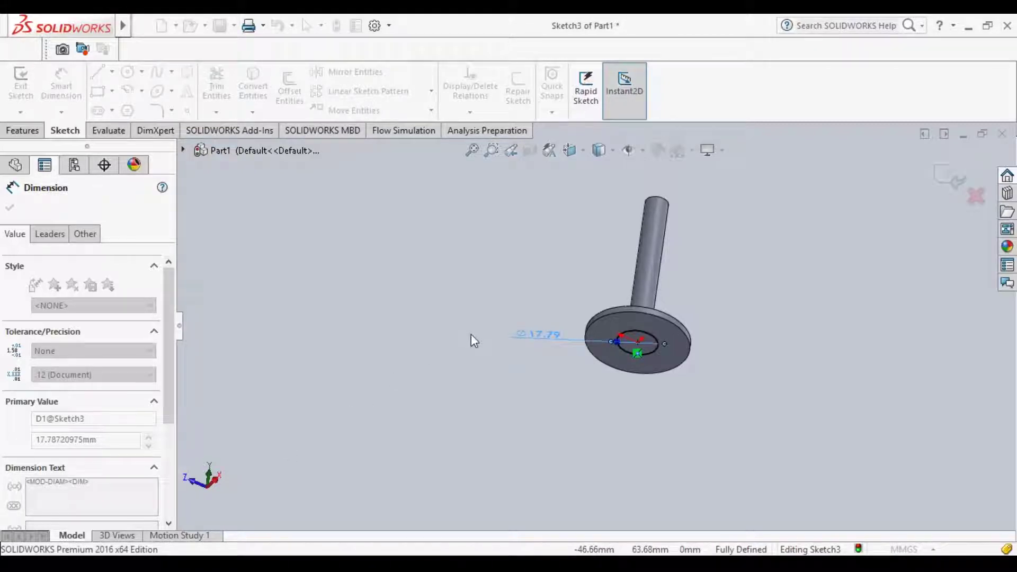
type("24")
key("Return")
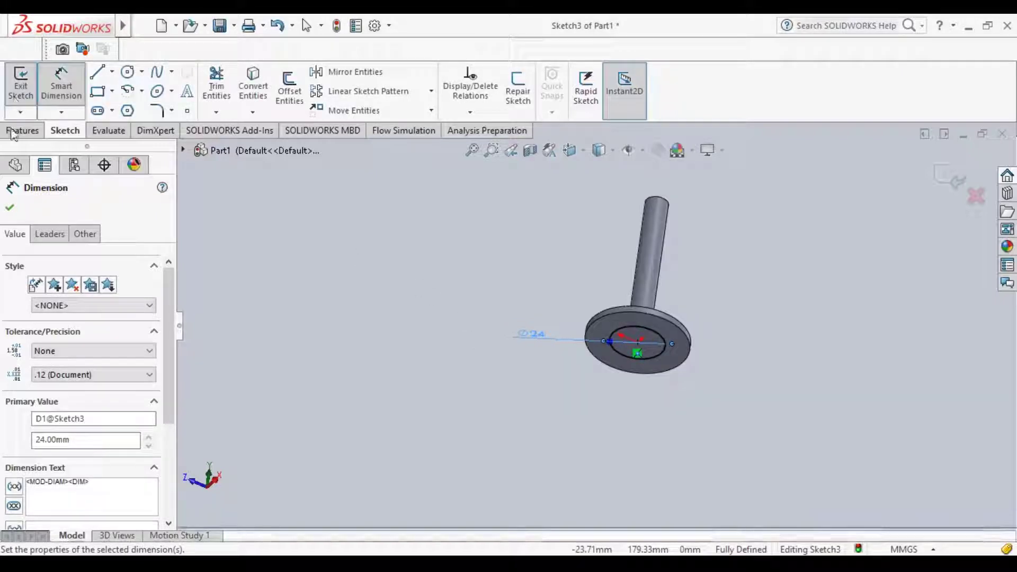
left_click(20, 133)
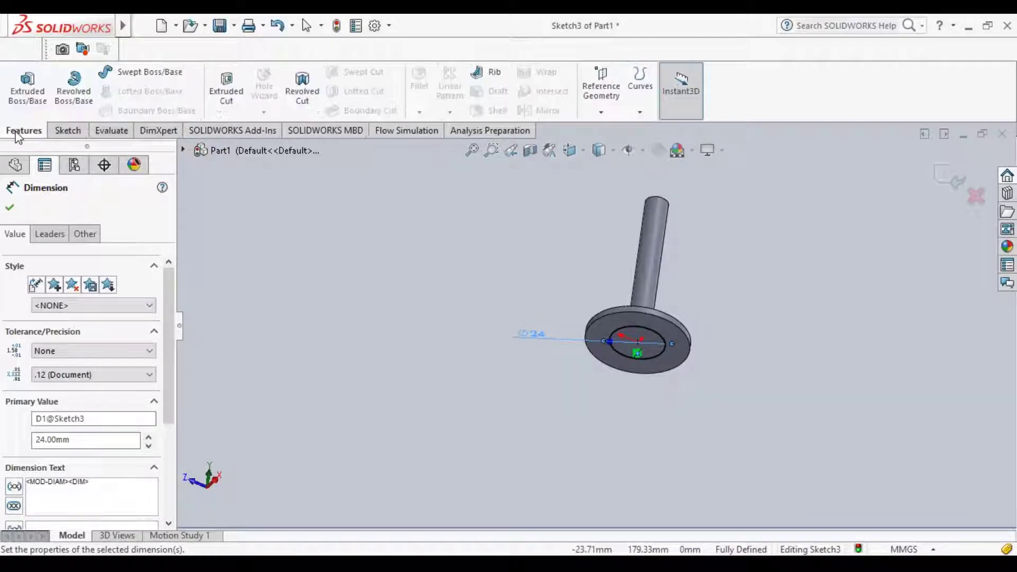
Step: Extrude the 24 mm circle 28 mm into a hub beneath the disc, Boss-Extrude3
left_click(28, 85)
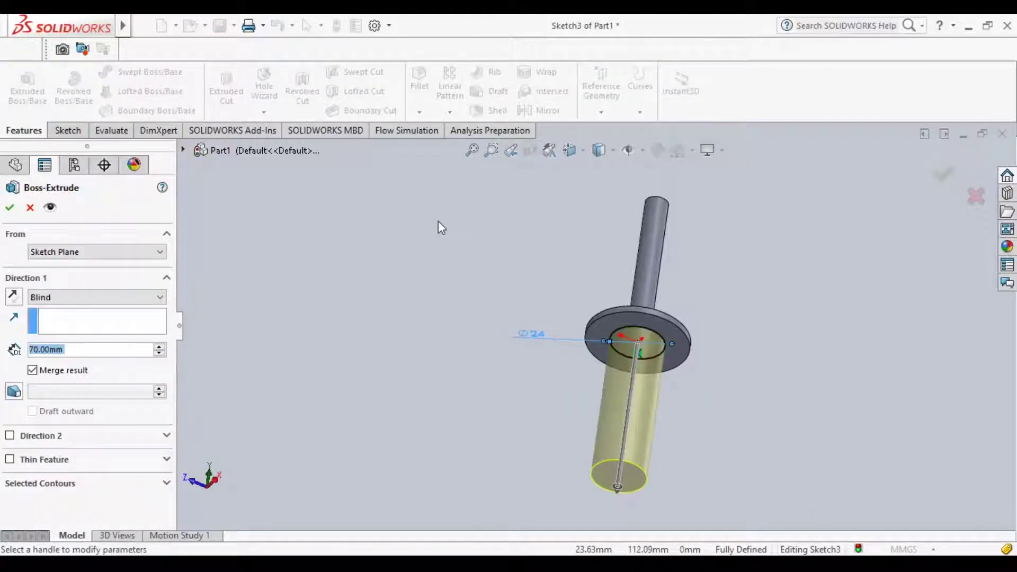
type("28")
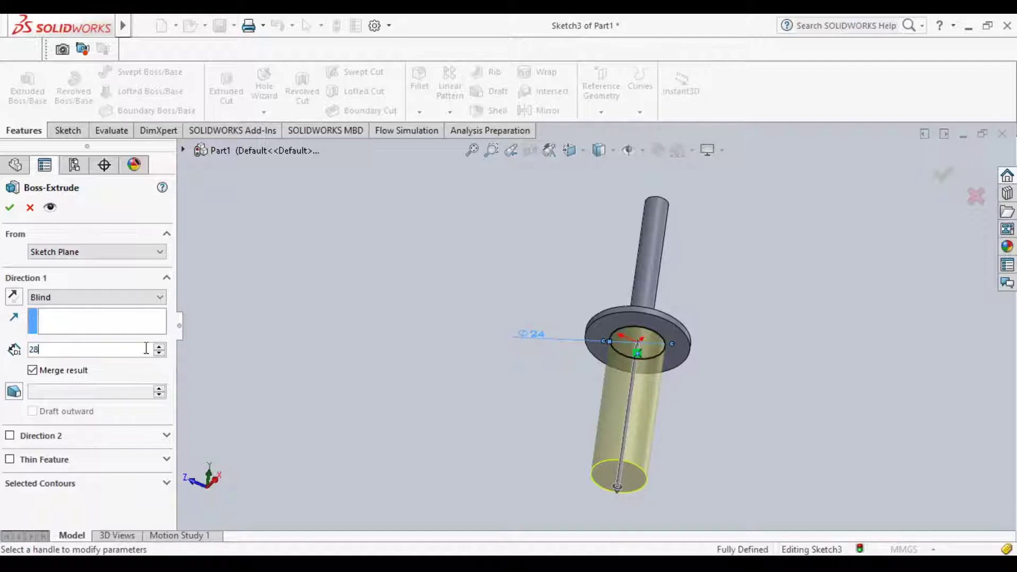
key("Return")
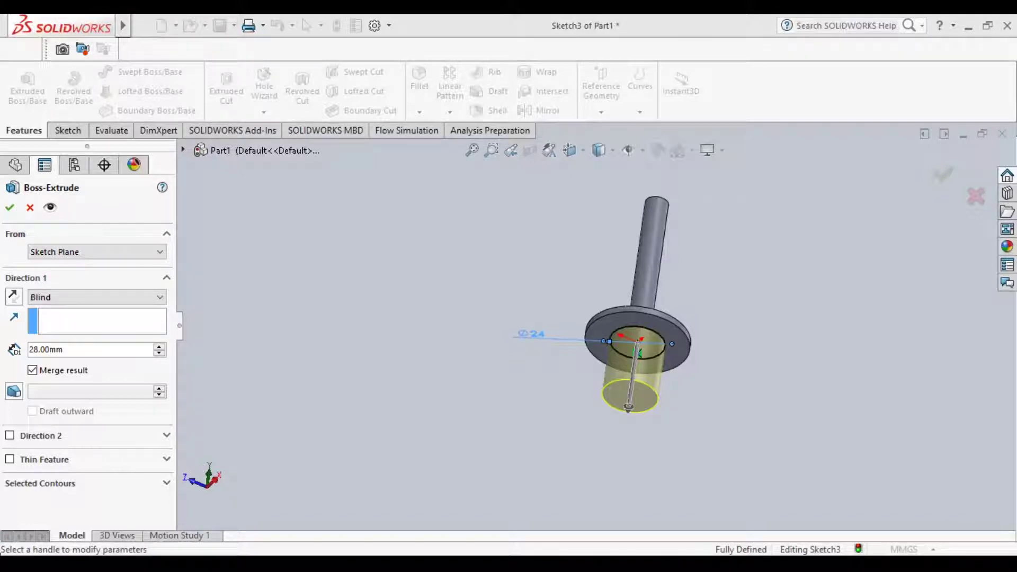
left_click(9, 207)
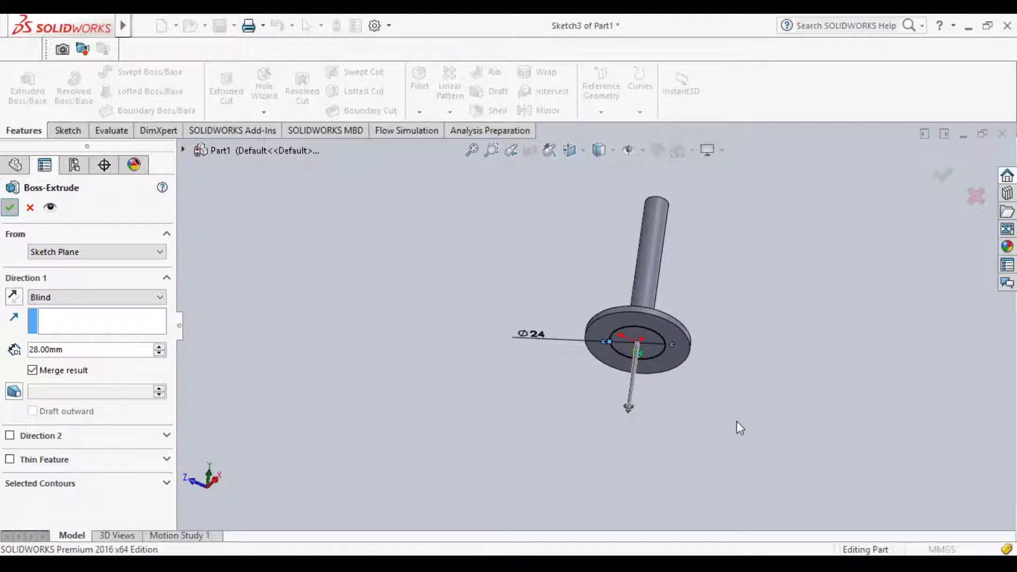
middle_click_drag(741, 418, 612, 381)
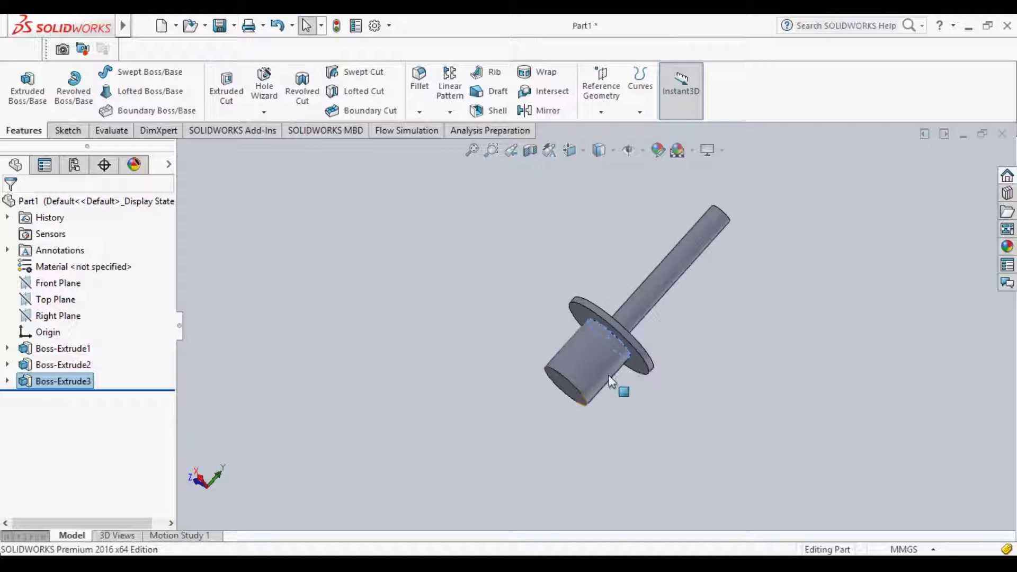
Step: Zoom and rotate the view toward the lower boss's end face
scroll(582, 388, "down", 1)
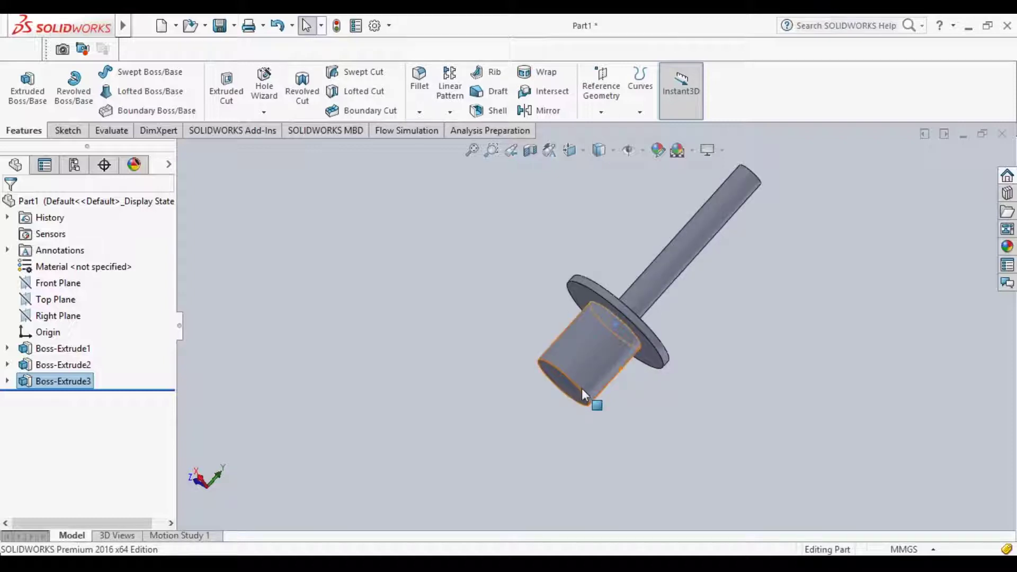
scroll(582, 388, "down", 2)
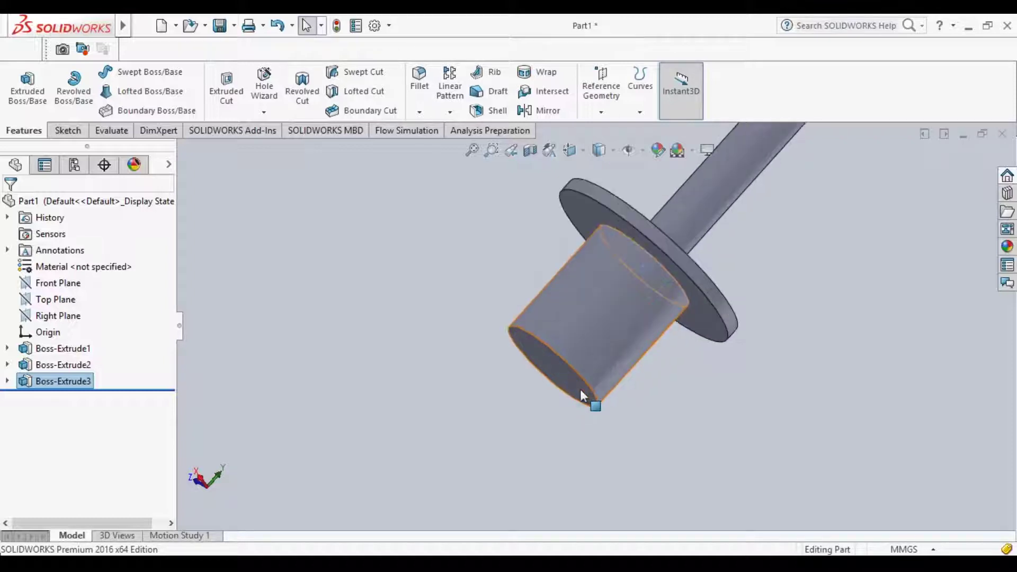
middle_click_drag(418, 346, 496, 295)
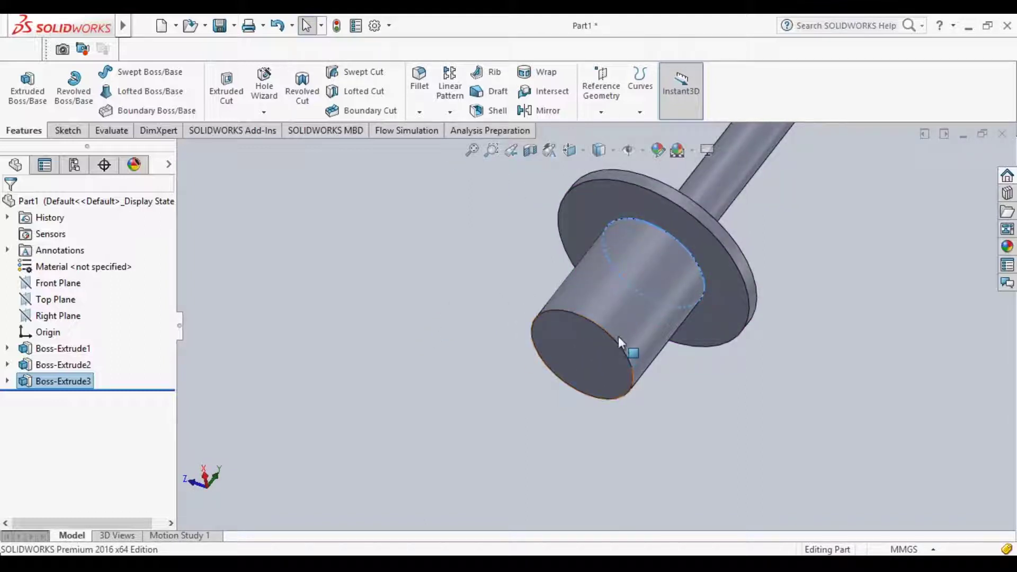
left_click(418, 84)
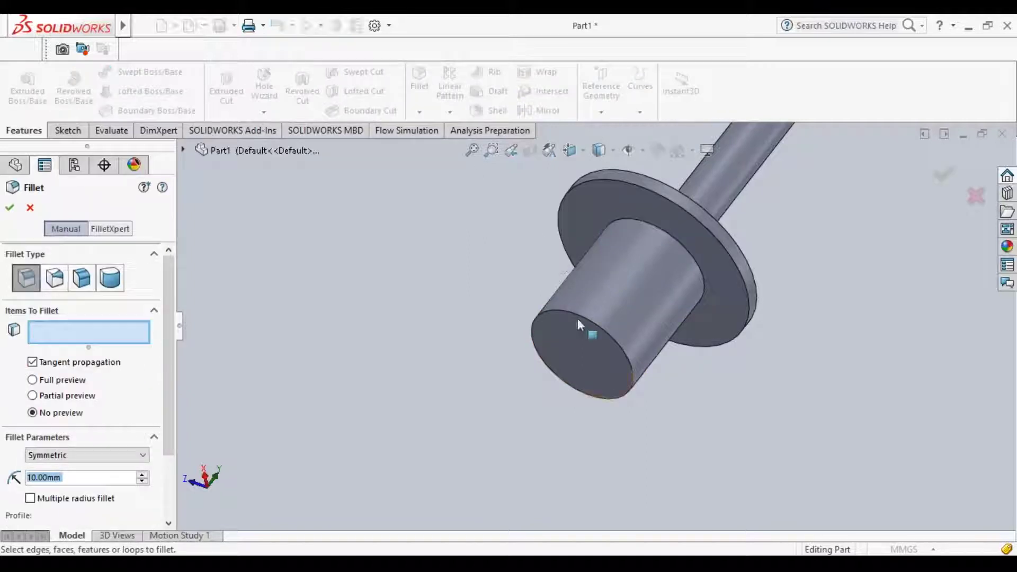
Step: Round the lower boss's end edge with a 6 mm fillet
type("6")
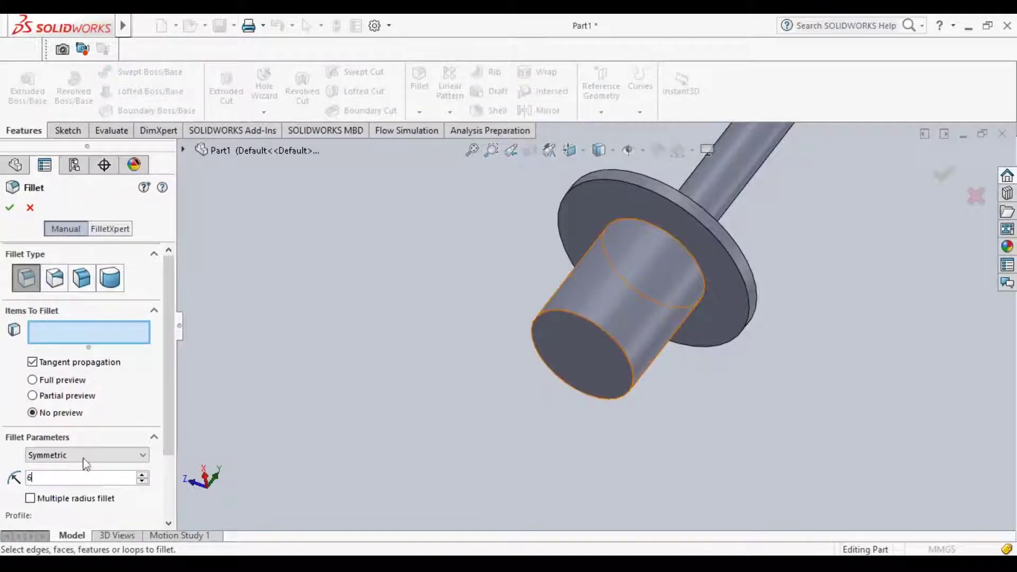
key("Return")
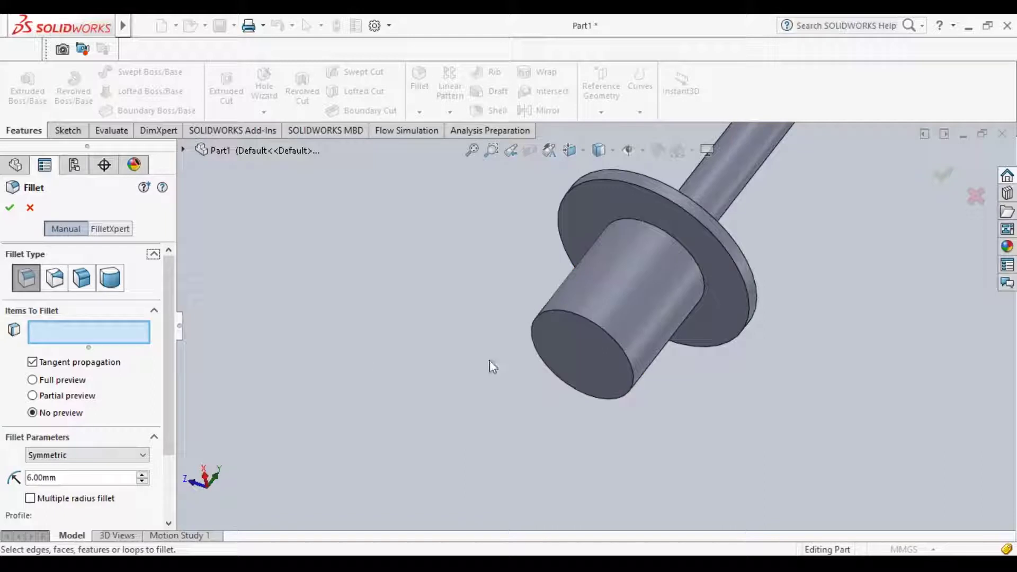
left_click(587, 317)
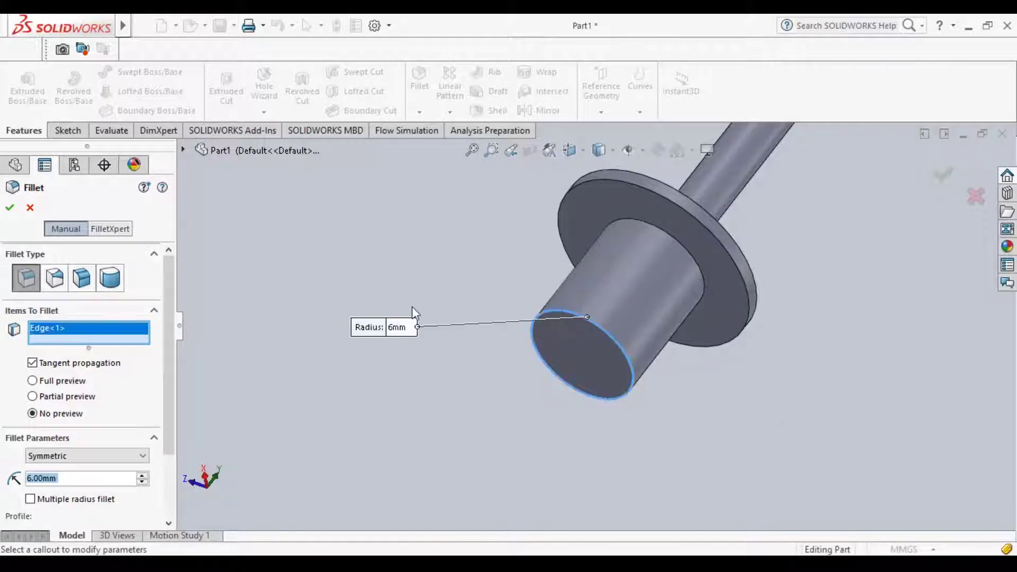
left_click(10, 211)
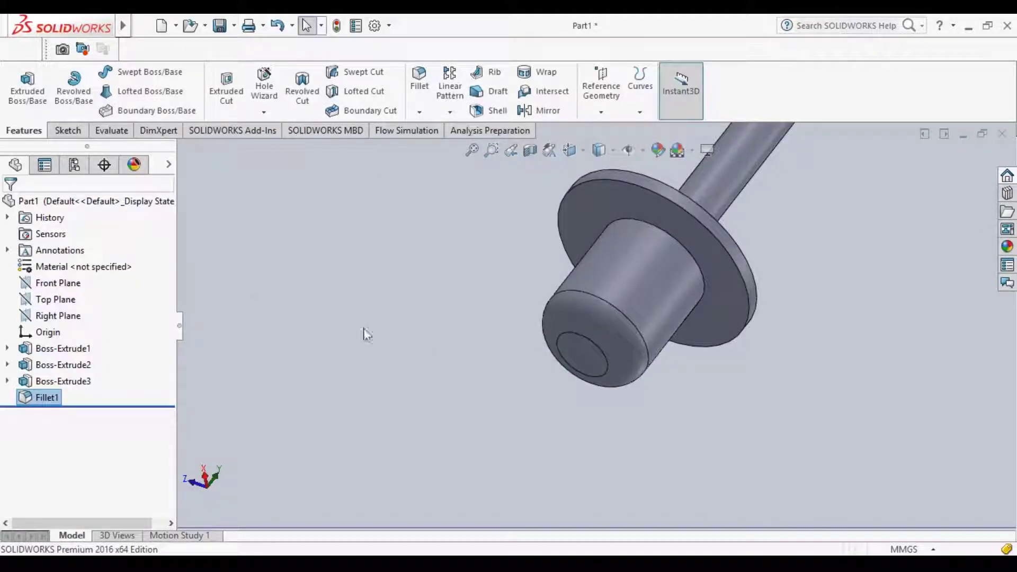
left_click(59, 283)
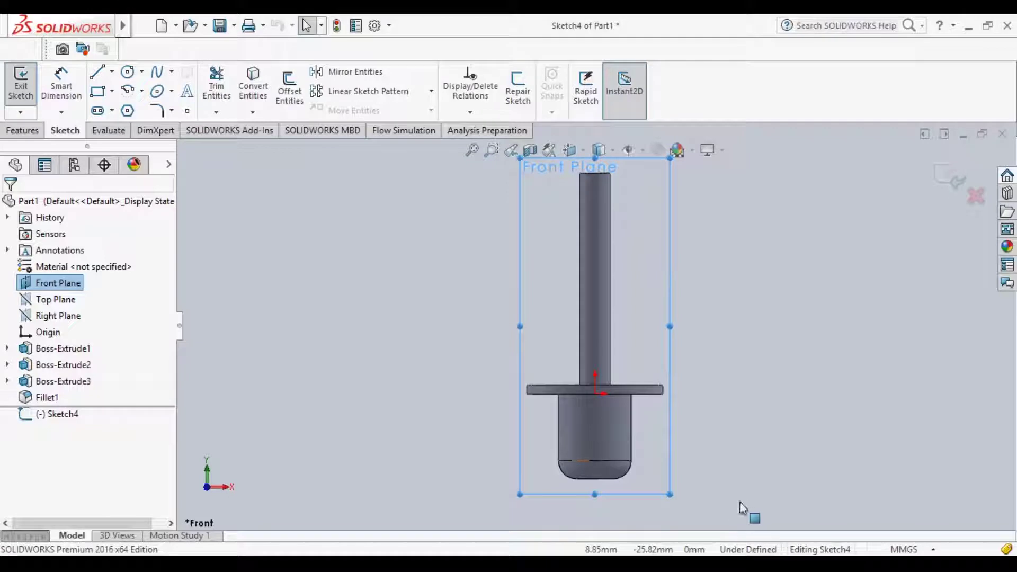
Step: Zoom in on the Front Plane sketch and get ready to draw a centerline
scroll(615, 456, "down", 3)
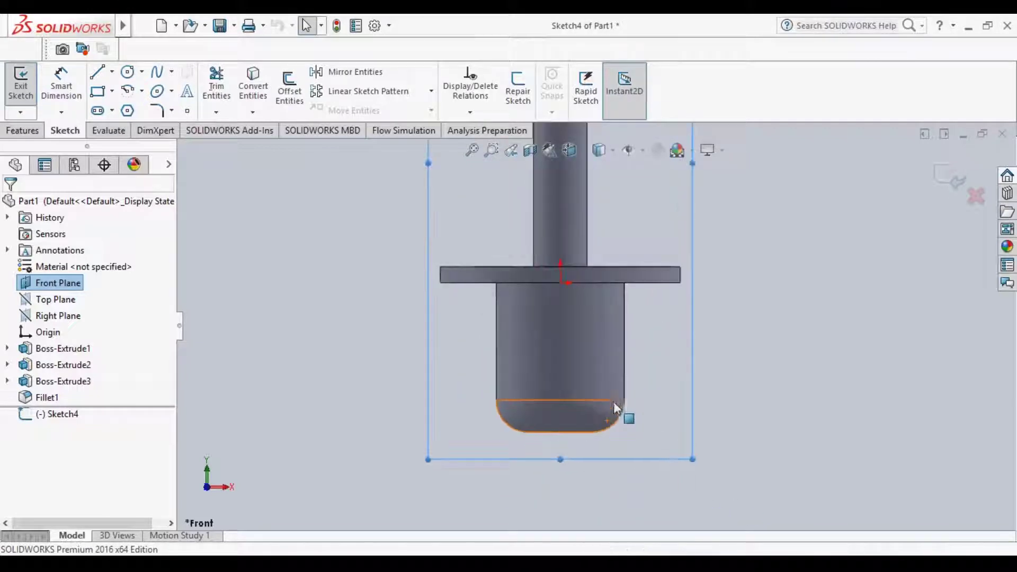
left_click(567, 323)
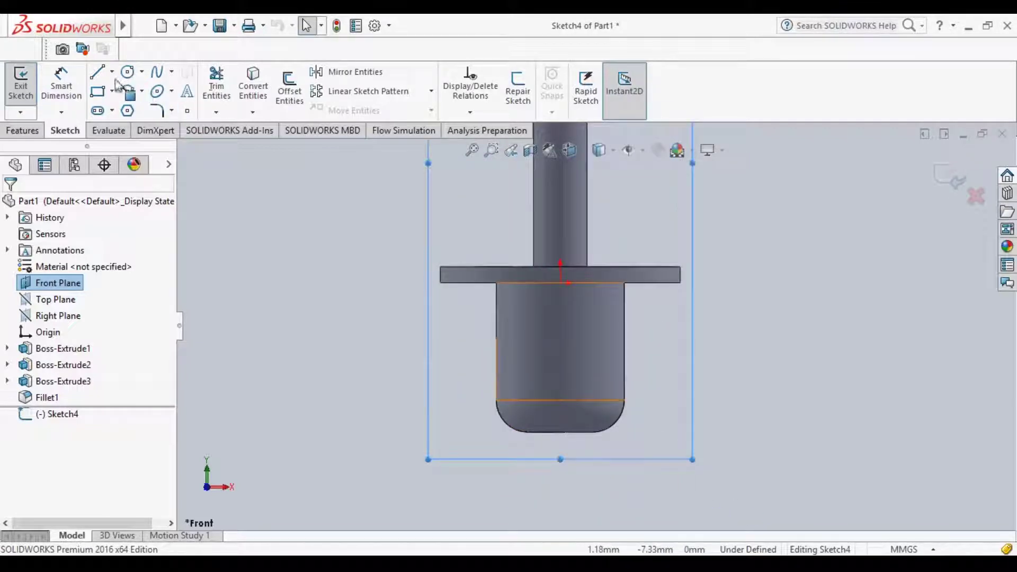
left_click(98, 73)
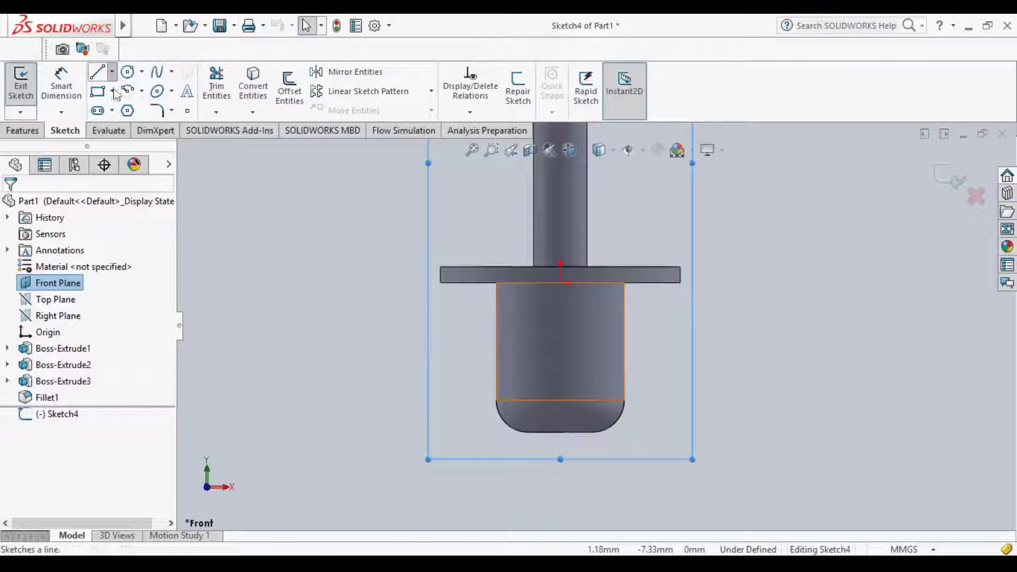
left_click(475, 231)
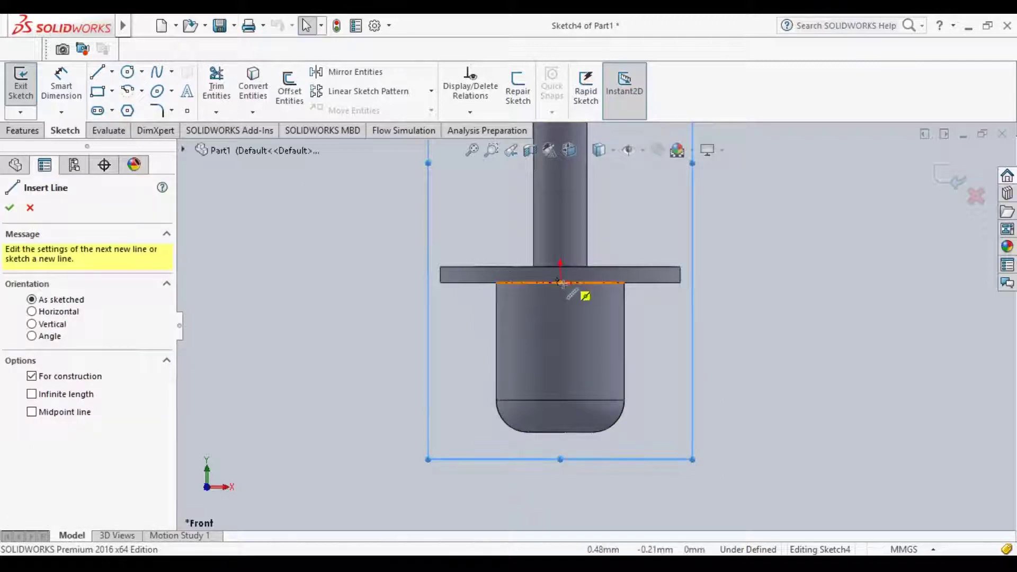
Step: Draw a vertical centerline from the origin down the part's axis
left_click(560, 282)
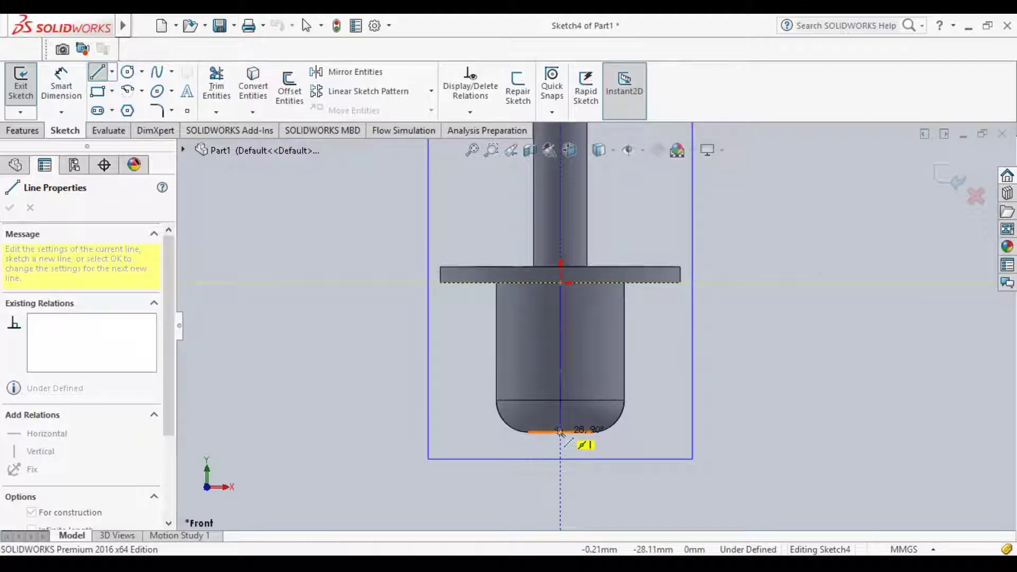
left_click(560, 432)
key("Escape")
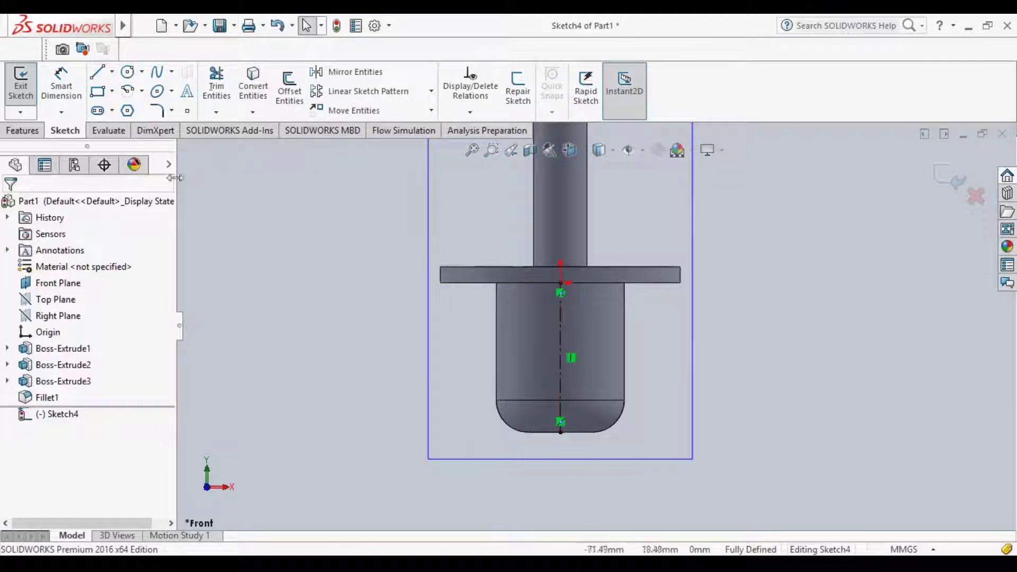
Step: Draw a closed rectangle right of the axis over the lower boss and trim the stray segment
left_click(98, 74)
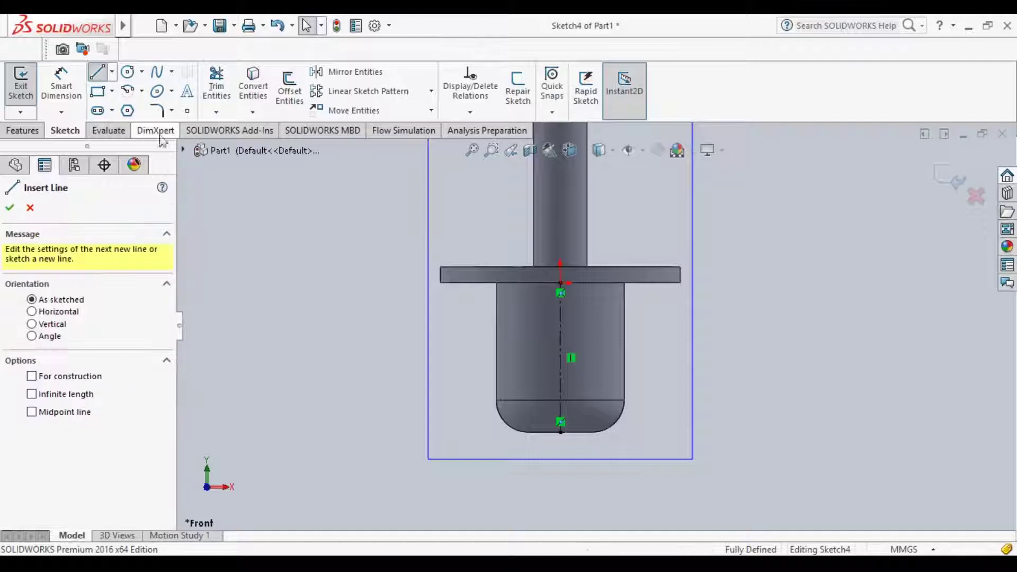
left_click(561, 432)
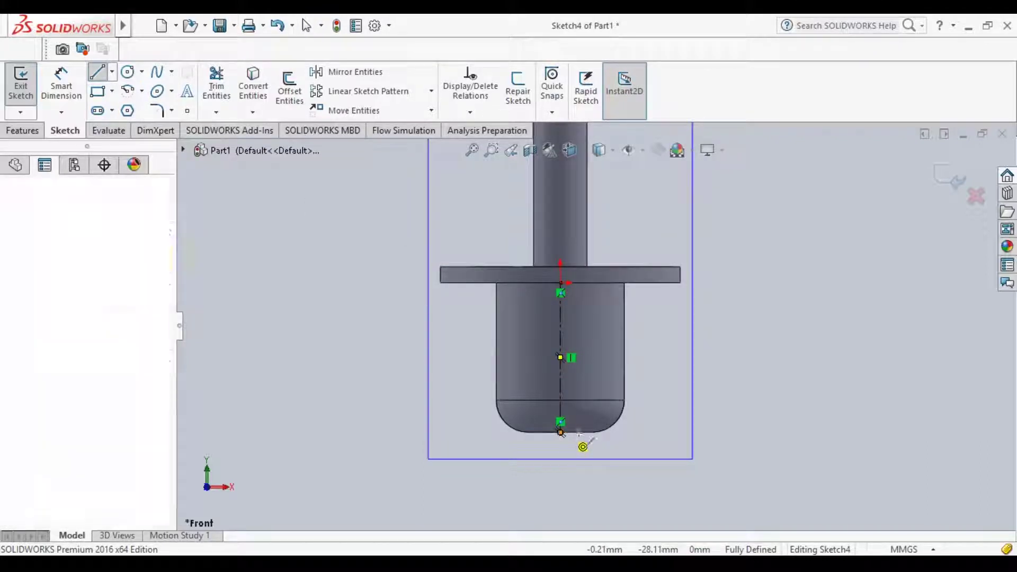
left_click(687, 432)
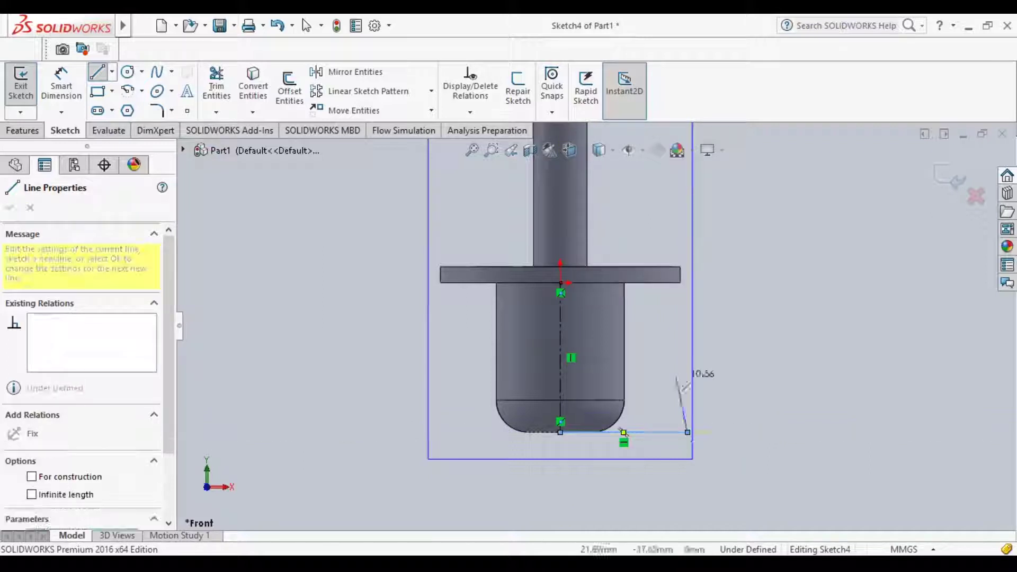
left_click(687, 310)
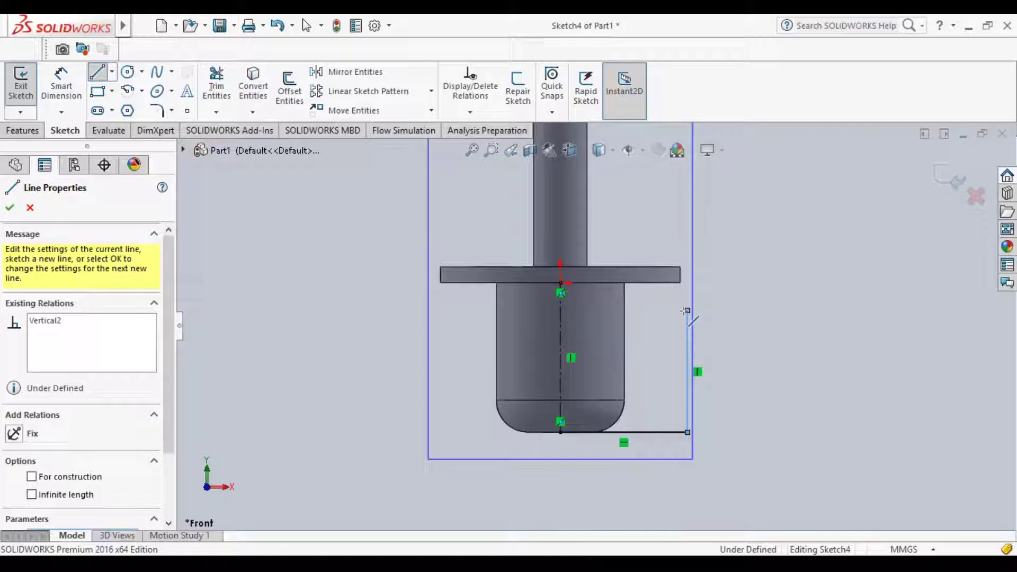
left_click(577, 310)
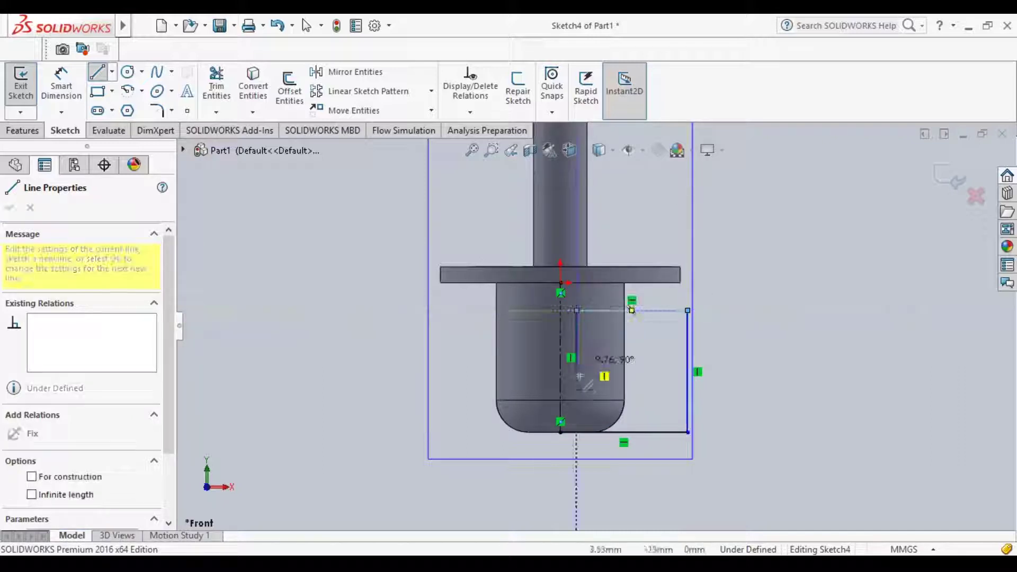
left_click(576, 432)
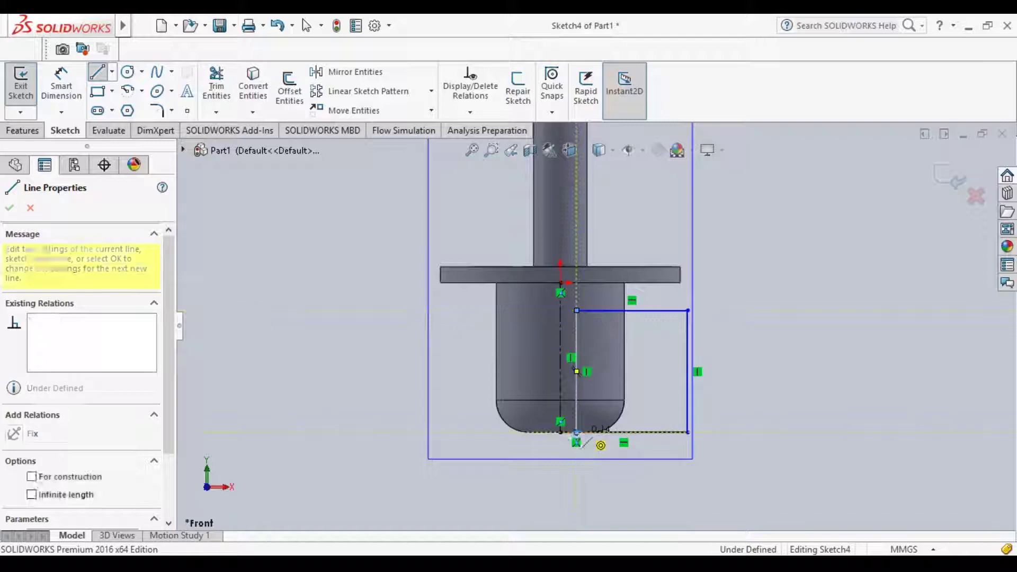
left_click(211, 94)
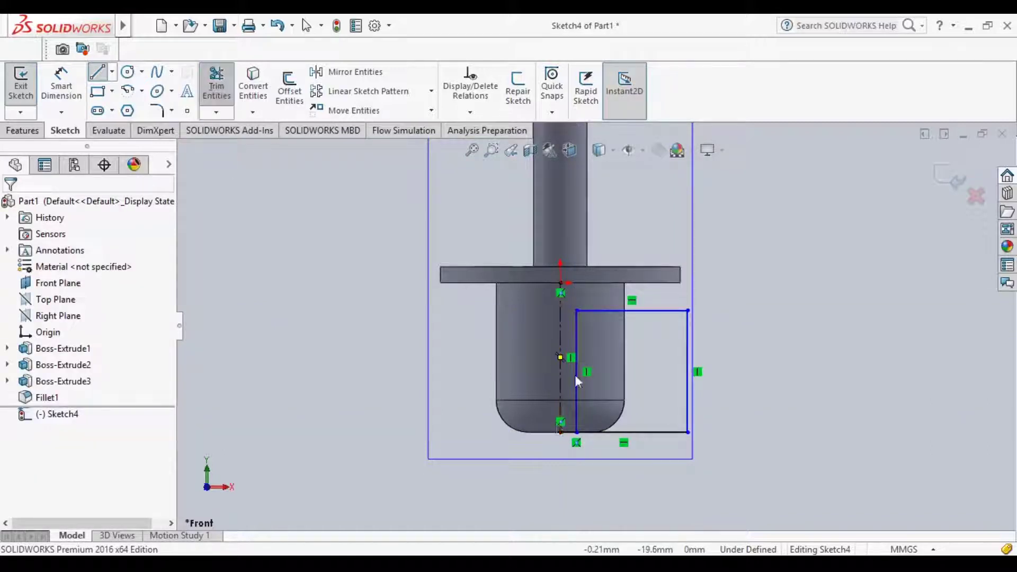
left_click(569, 433)
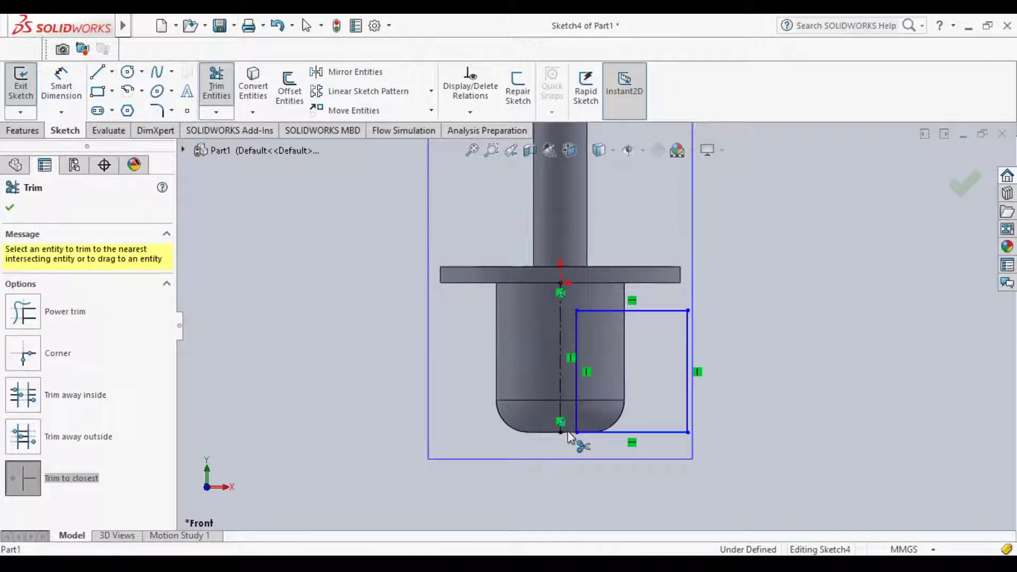
left_click(12, 204)
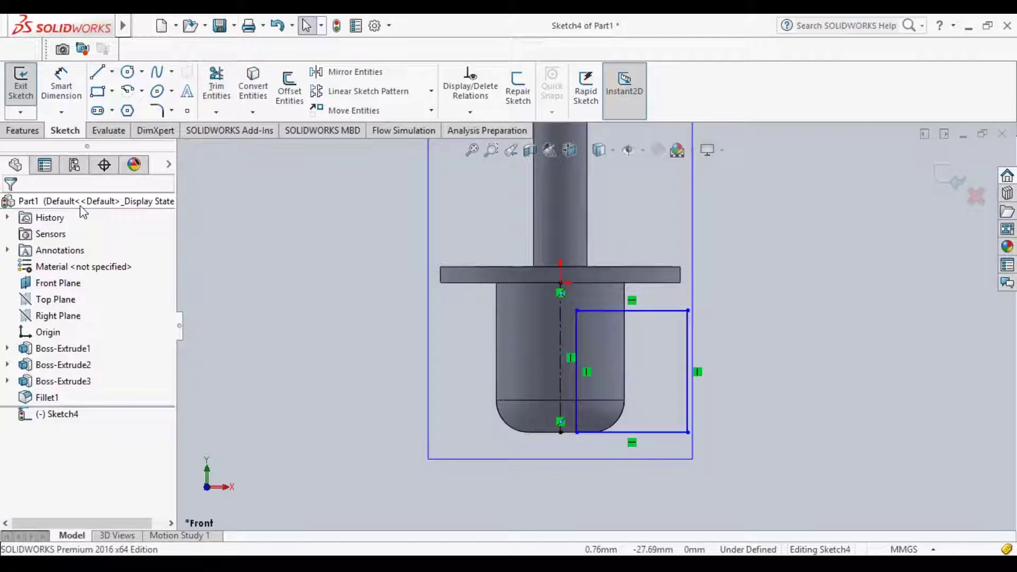
Step: Mirror the four right-hand rectangle lines about the vertical centerline onto the left side
left_click(352, 72)
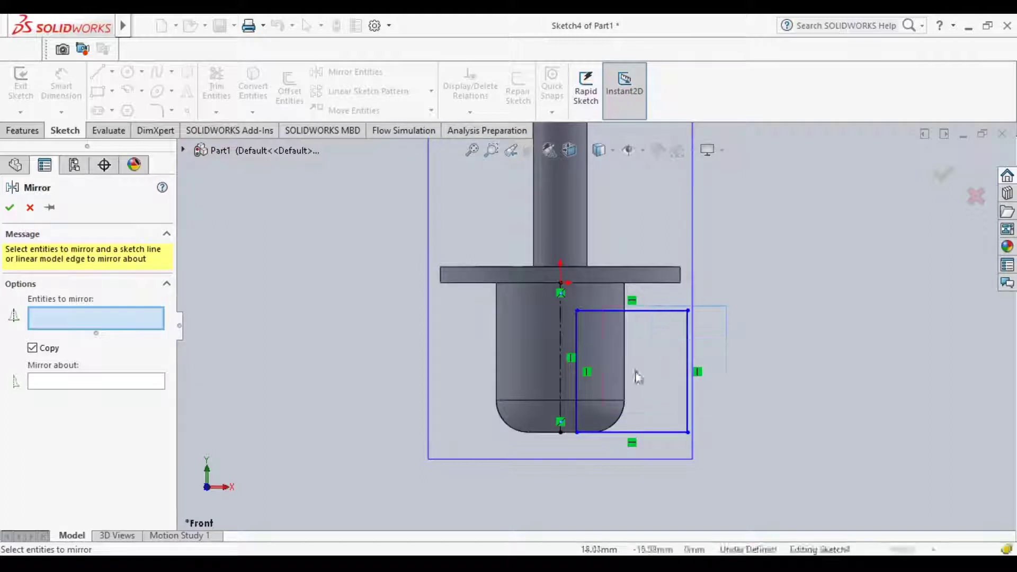
left_click_drag(725, 307, 572, 439)
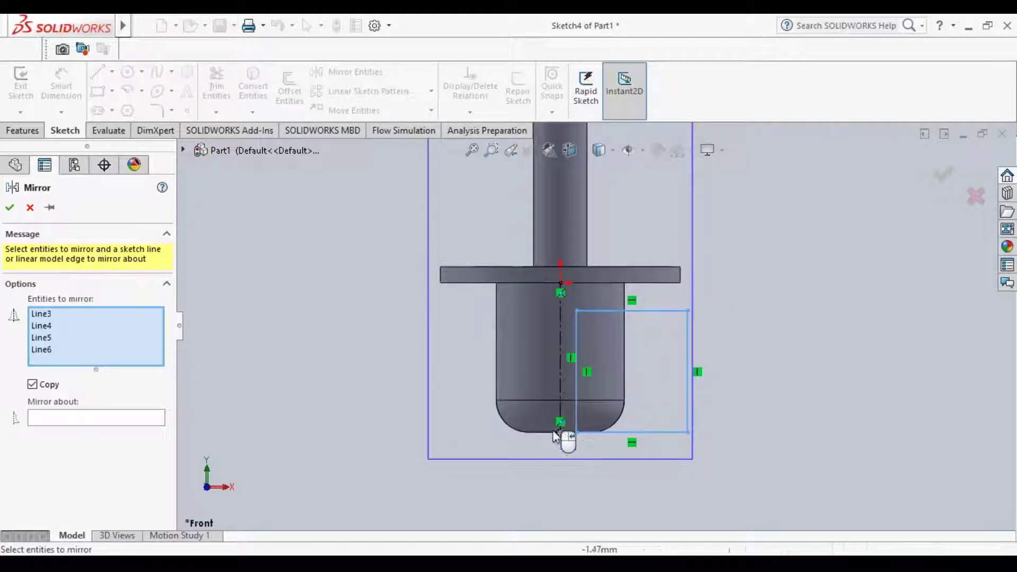
left_click(96, 418)
left_click(560, 319)
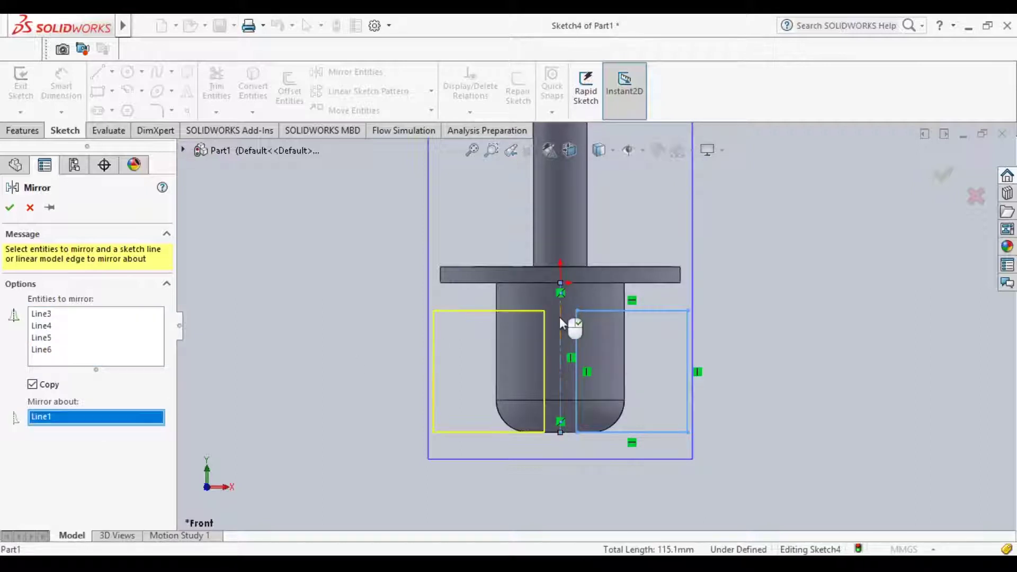
left_click(10, 209)
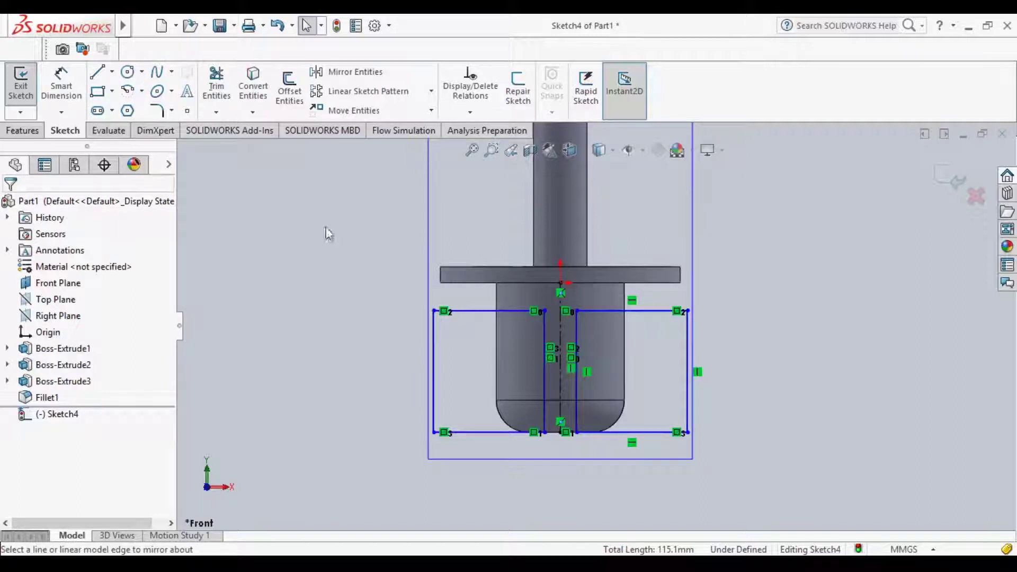
left_click(61, 85)
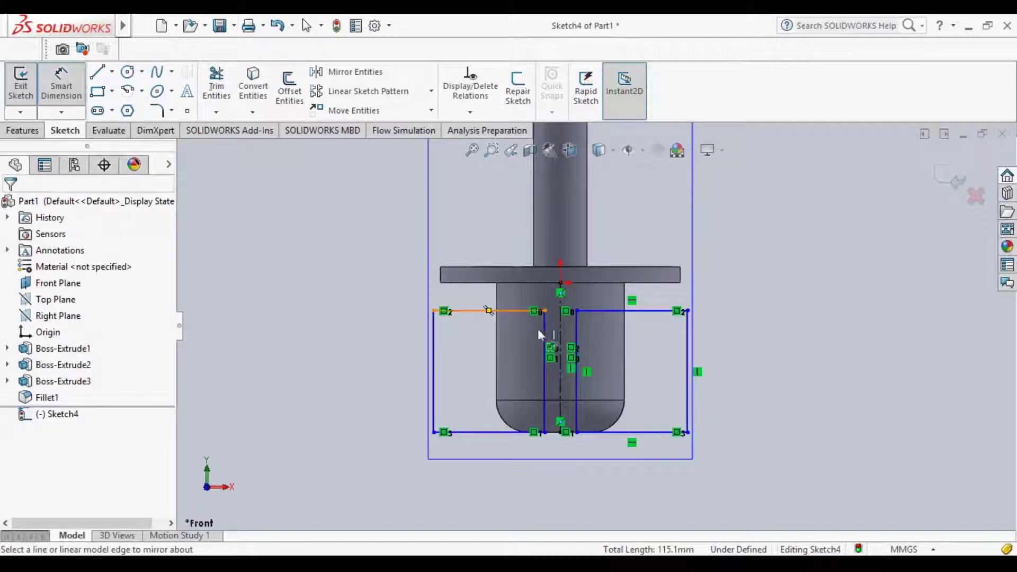
Step: Dimension the gap between the two rectangles to 15 mm and their height to 20 mm
left_click(576, 331)
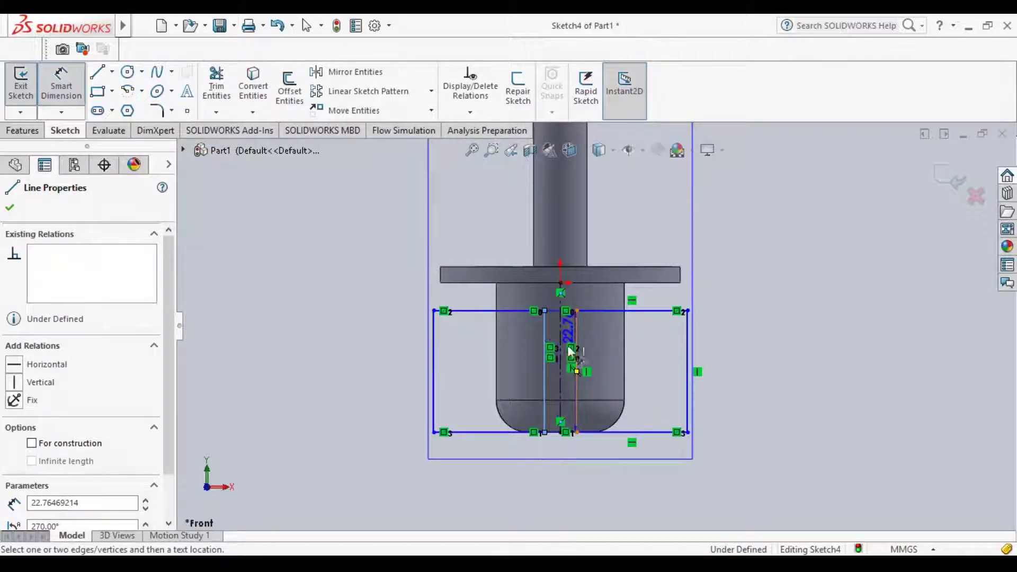
left_click(545, 419)
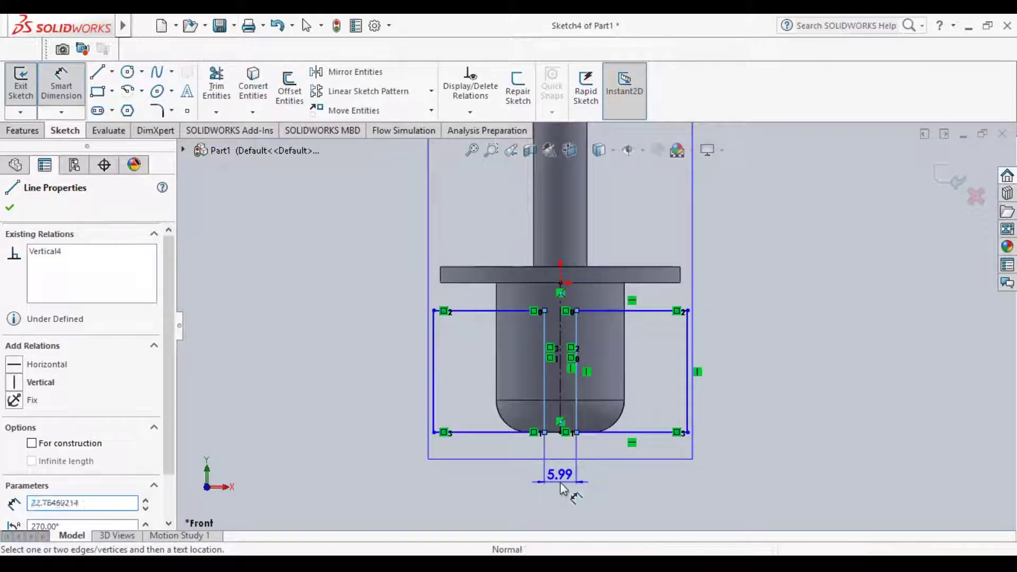
left_click(560, 482)
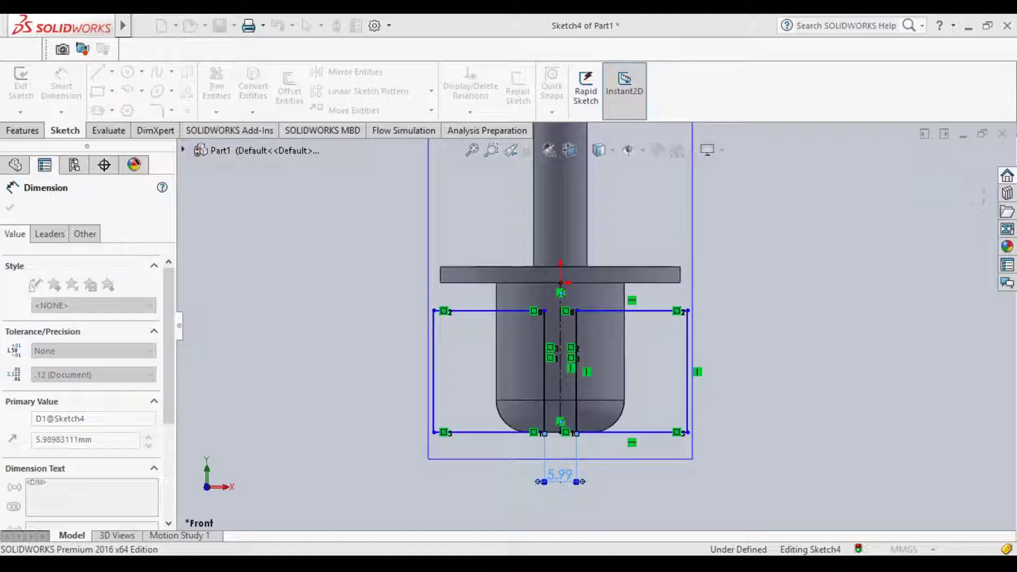
type("15")
key("Return")
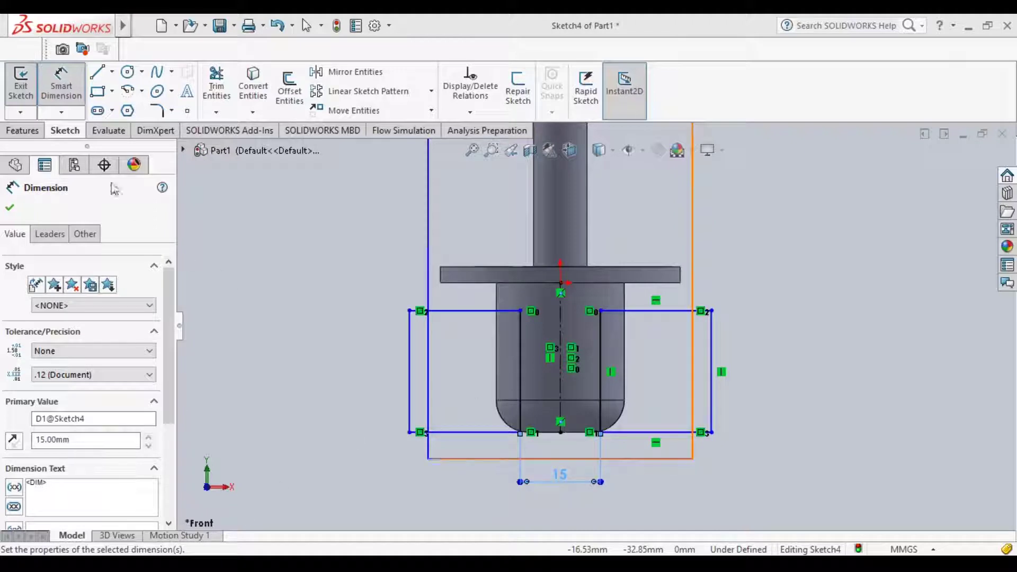
left_click(682, 311)
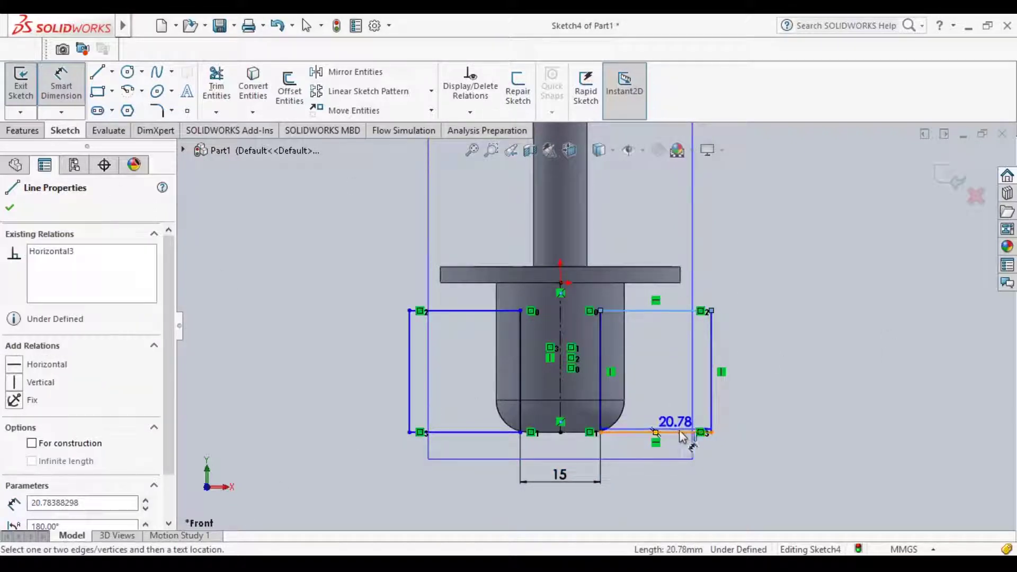
left_click(683, 432)
left_click(789, 377)
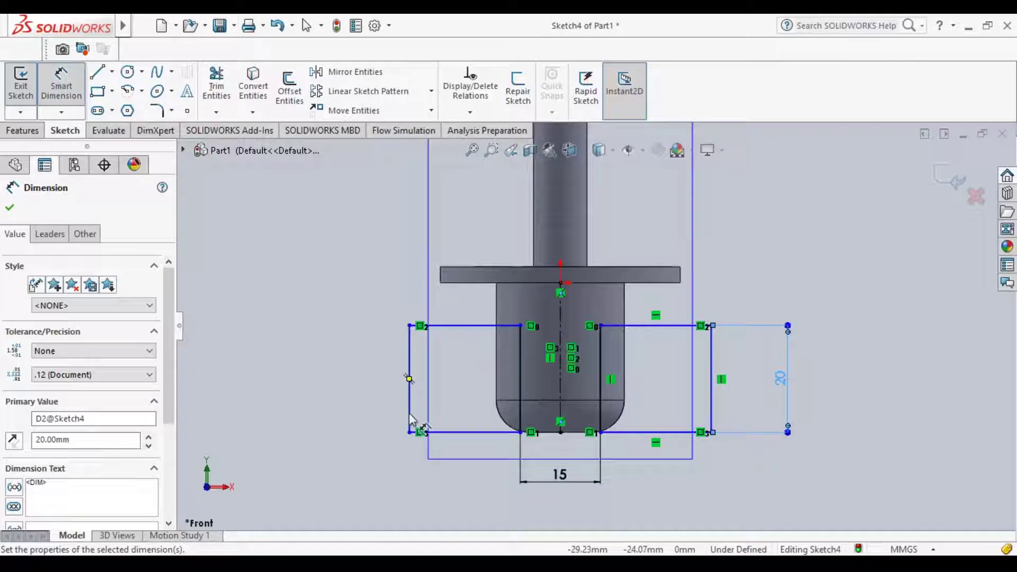
Step: Add 20.78 mm width dimensions to the bottom lines of both rectangles
left_click(456, 442)
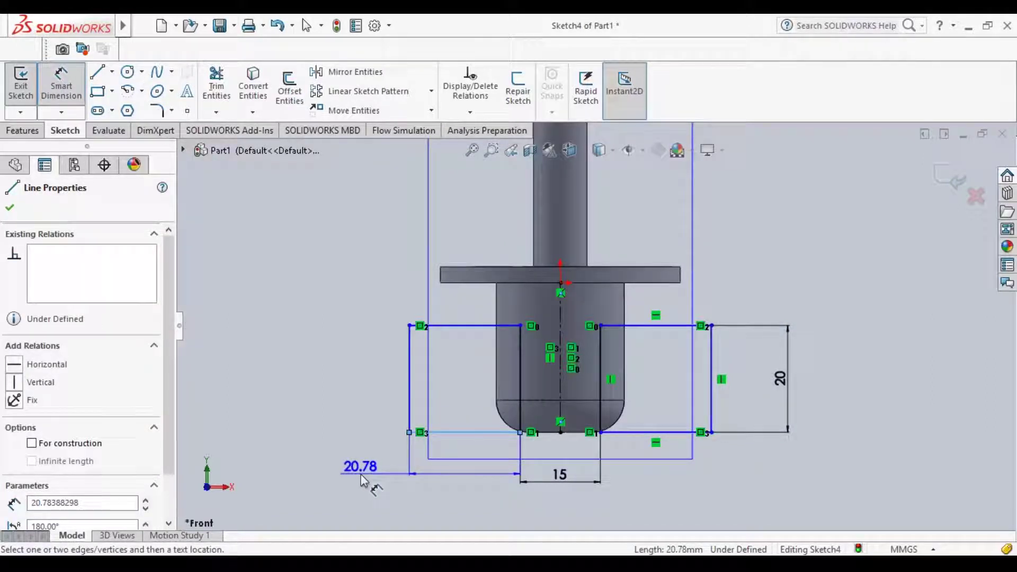
left_click(362, 480)
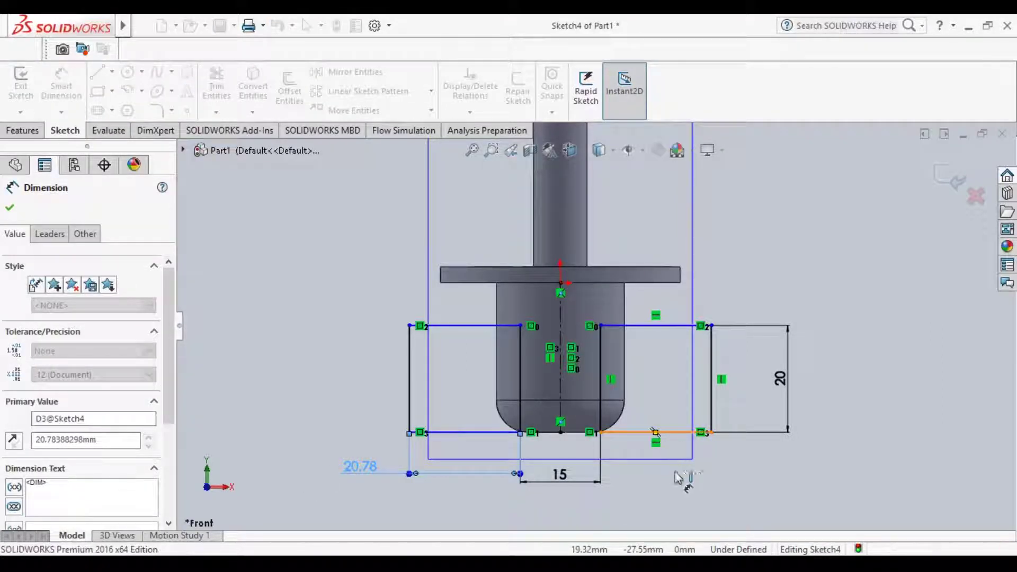
left_click(702, 480)
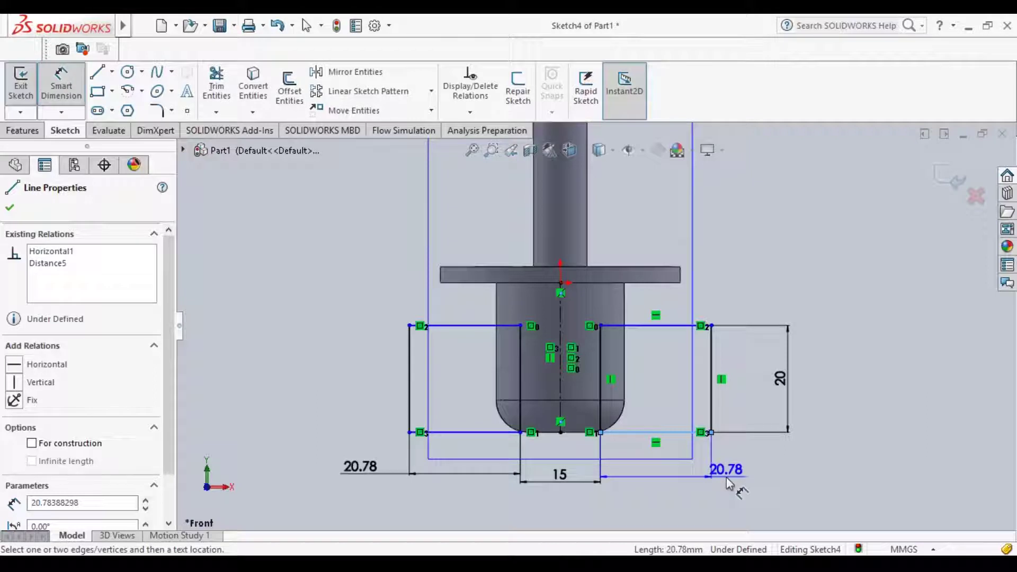
left_click(726, 477)
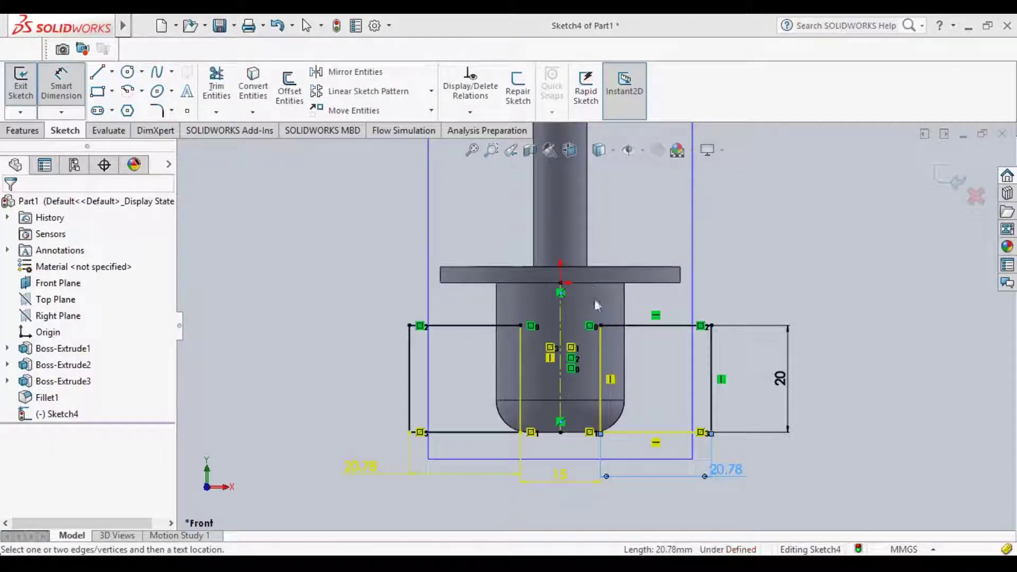
key("Escape")
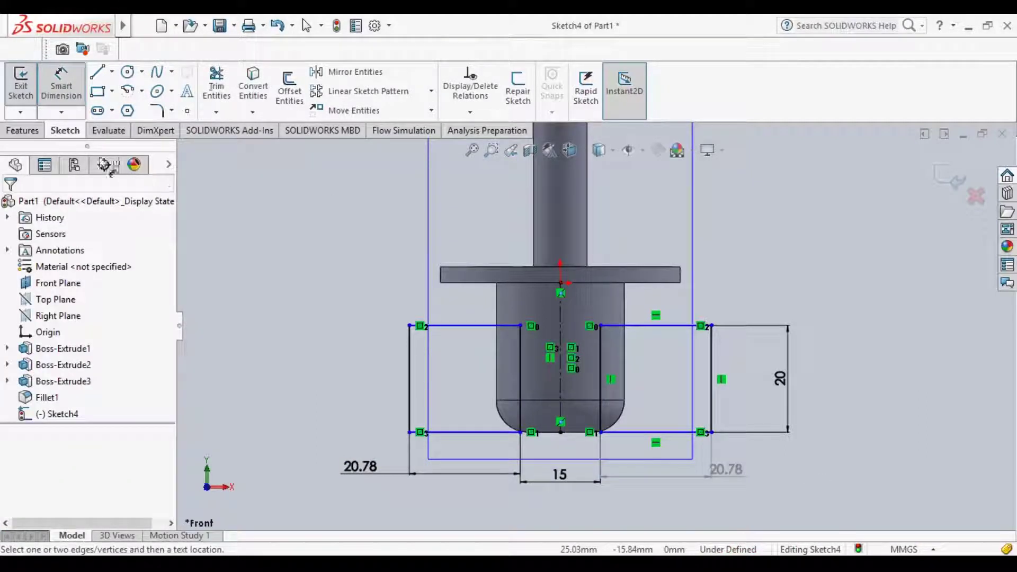
Step: Start an Extruded Cut from Sketch4's two side rectangles
left_click(23, 130)
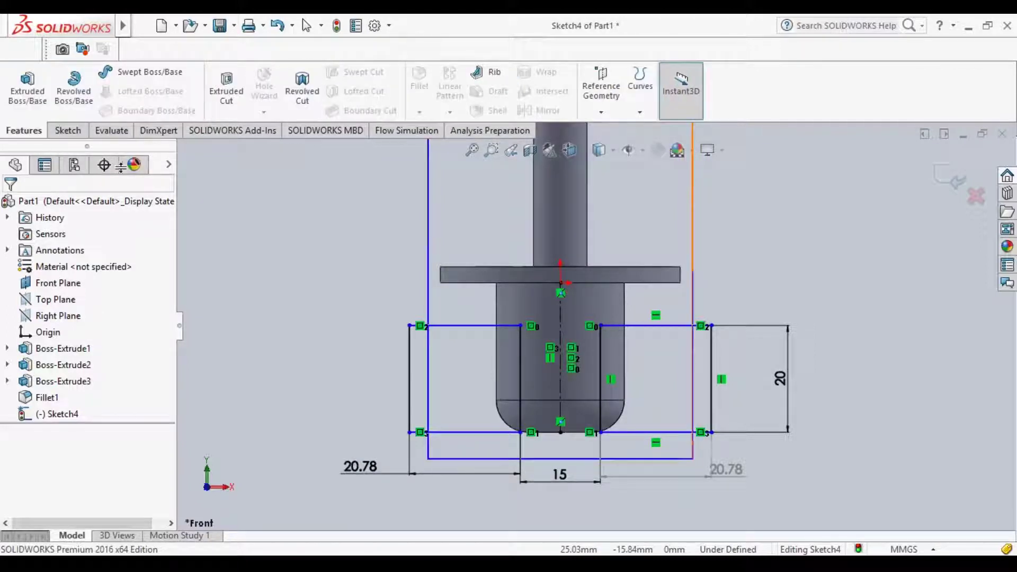
left_click(226, 102)
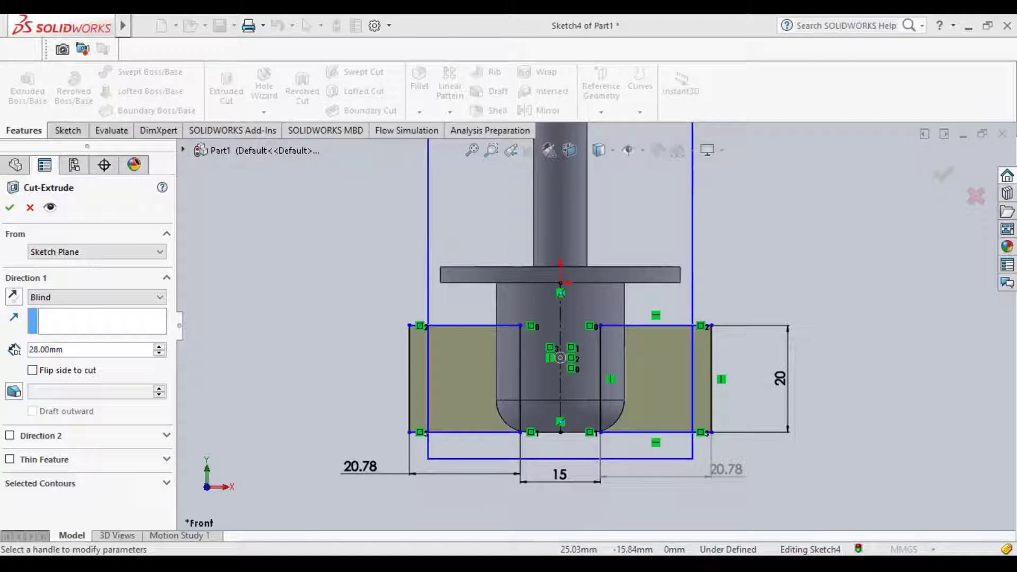
Step: Cut both side rectangles Through All - Both, leaving flat faces on the hub's sides
mouse_move(808, 296)
middle_mouse_down()
mouse_move(683, 305)
mouse_move(710, 309)
middle_mouse_up()
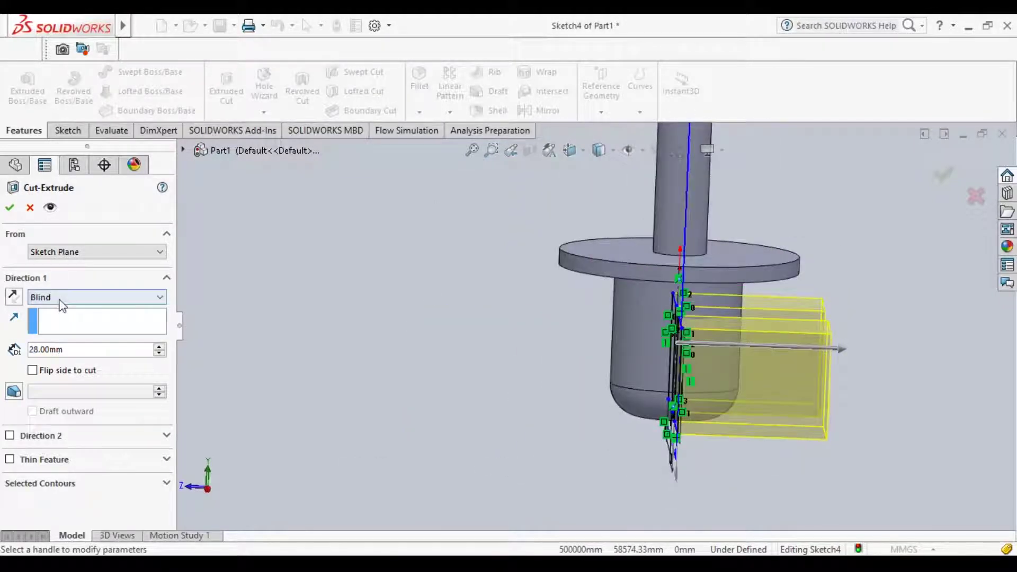
key("Down")
key("Down")
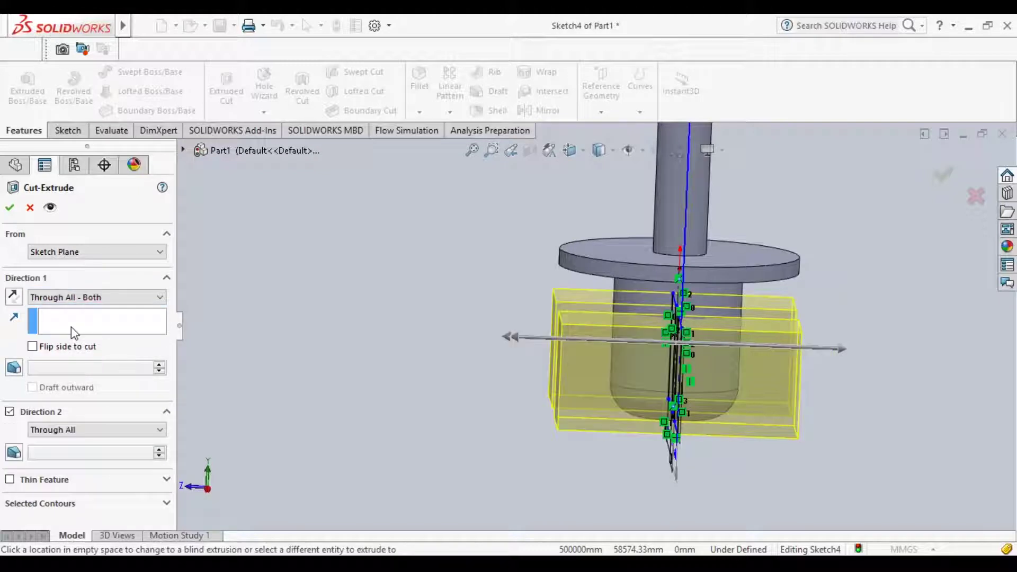
left_click(10, 207)
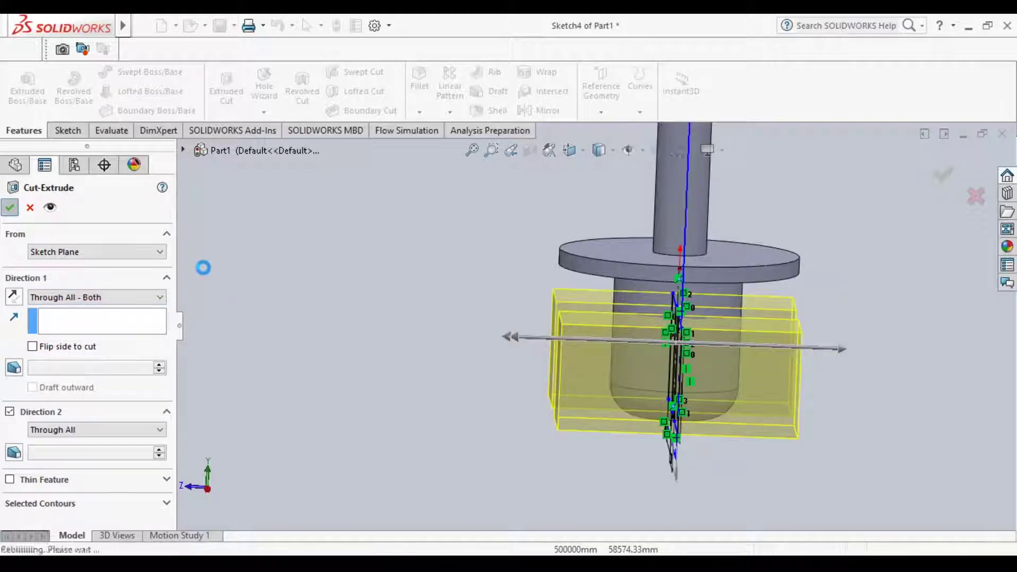
left_click(355, 353)
mouse_move(363, 345)
middle_mouse_down()
mouse_move(477, 334)
mouse_move(379, 353)
middle_mouse_up()
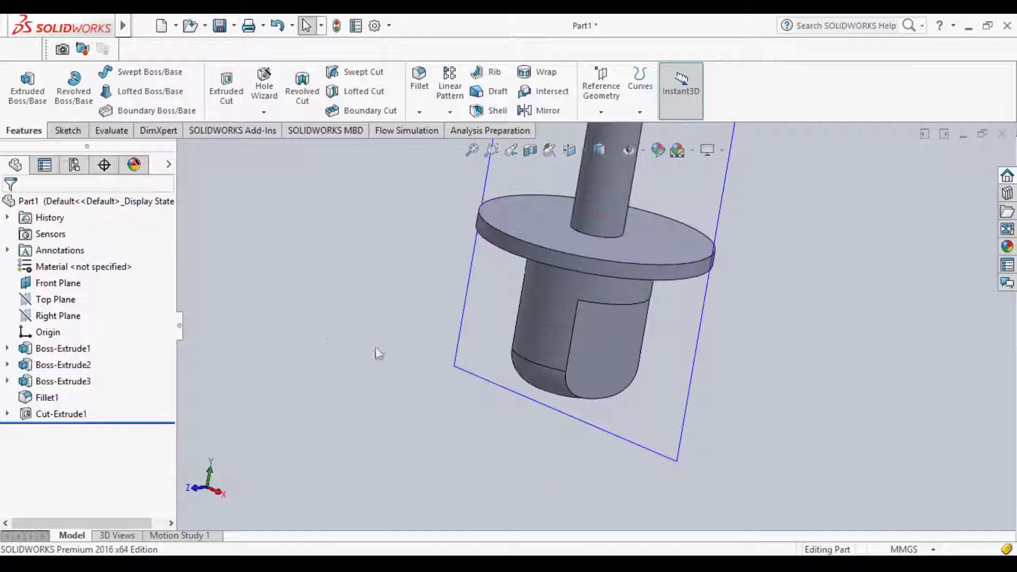
Step: Open Sketch5 on the flat cut face, viewed straight on from the right, with Centerline selected
left_click(606, 349)
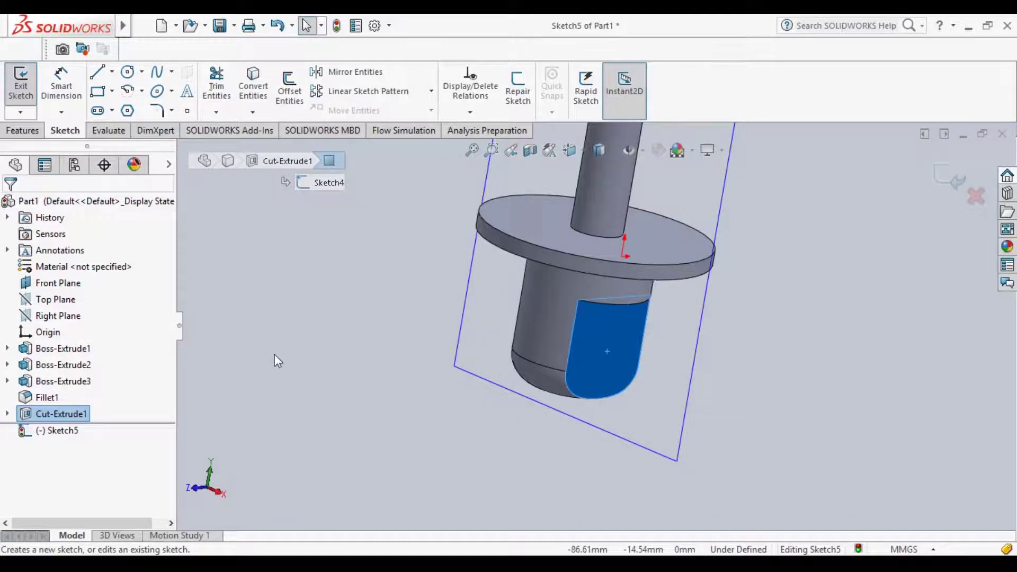
key("f")
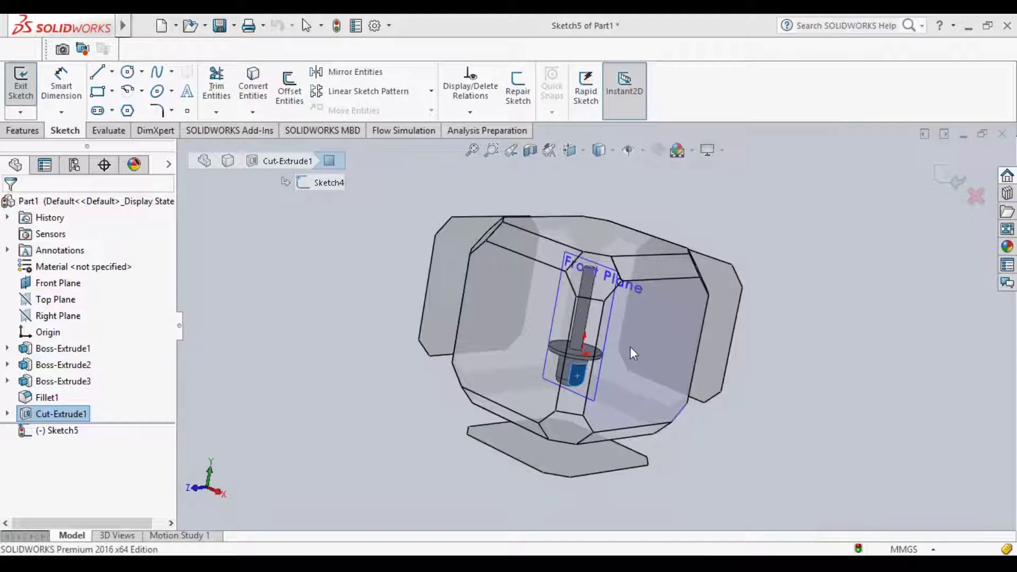
scroll(631, 347, "down", 5)
key("ctrl+4")
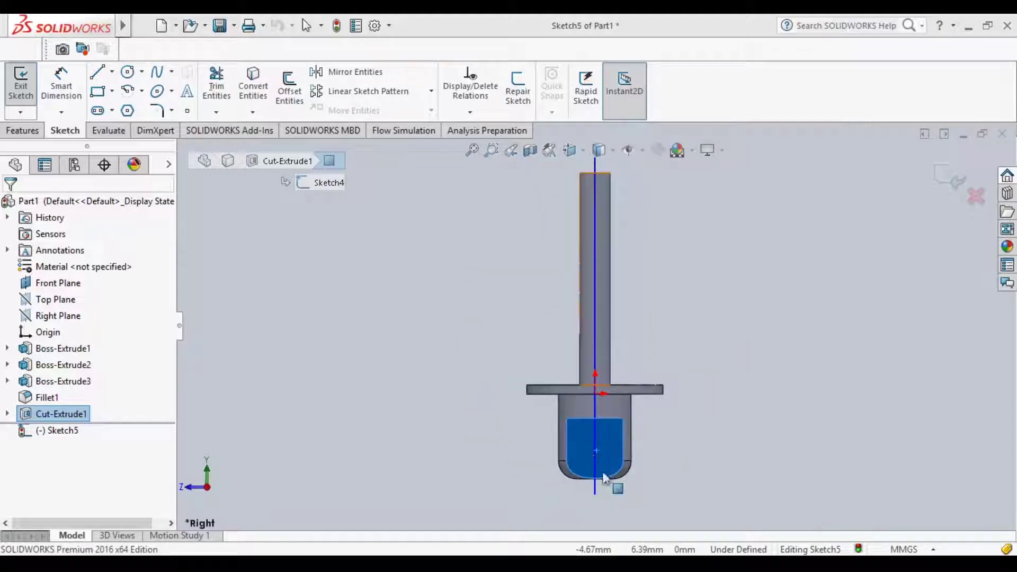
scroll(600, 455, "up", 2)
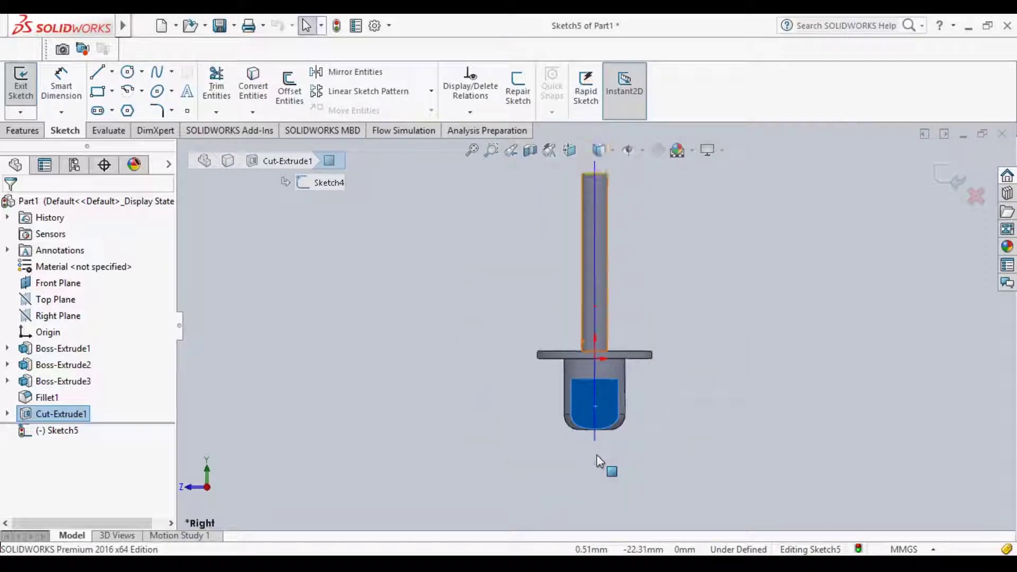
scroll(604, 460, "down", 3)
scroll(604, 432, "down", 2)
scroll(583, 233, "down", 1)
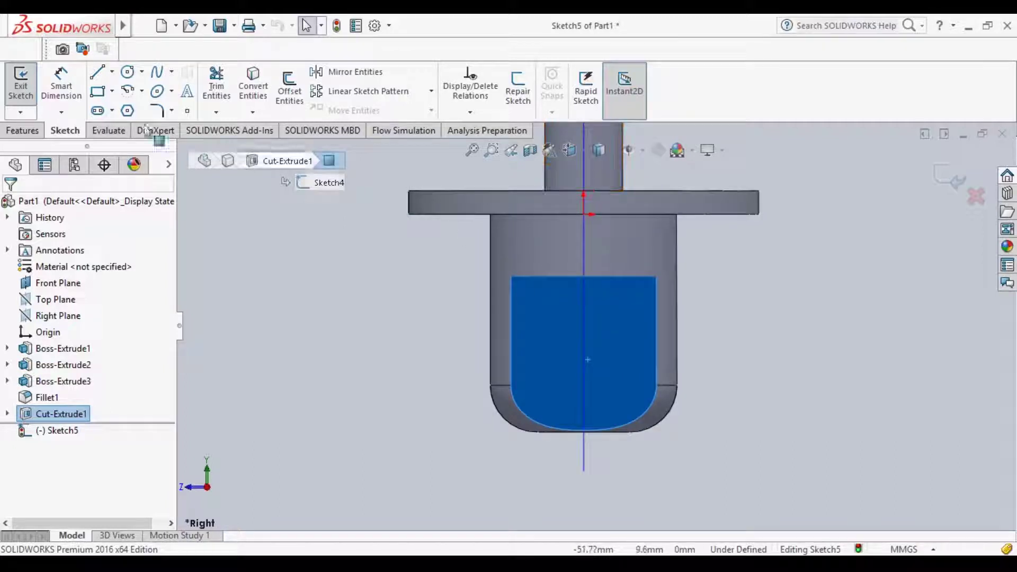
left_click(112, 71)
left_click(127, 103)
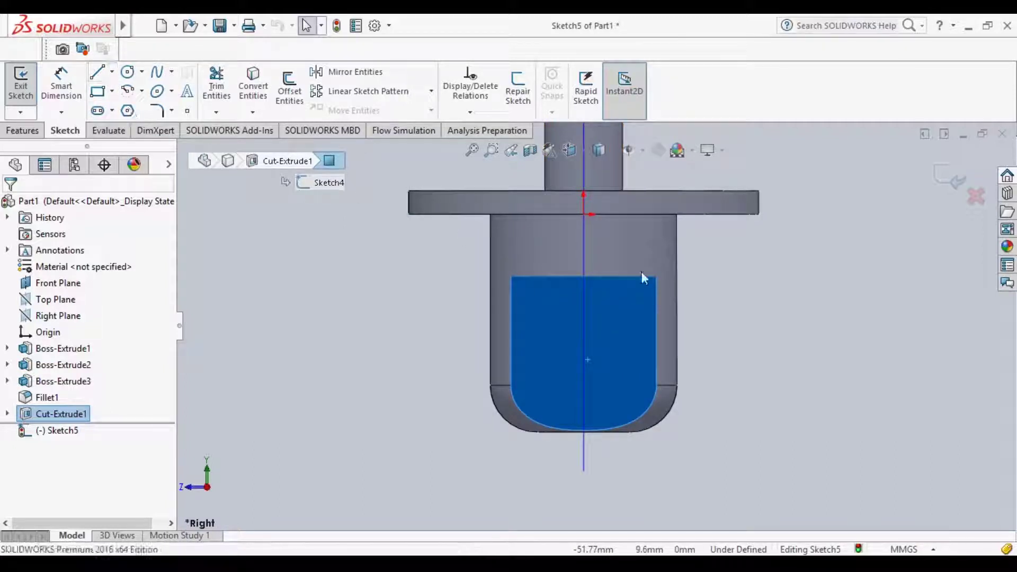
Step: Draw a vertical construction centerline, about 28.11 mm, from the flange centre to the boss bottom
left_click(584, 214)
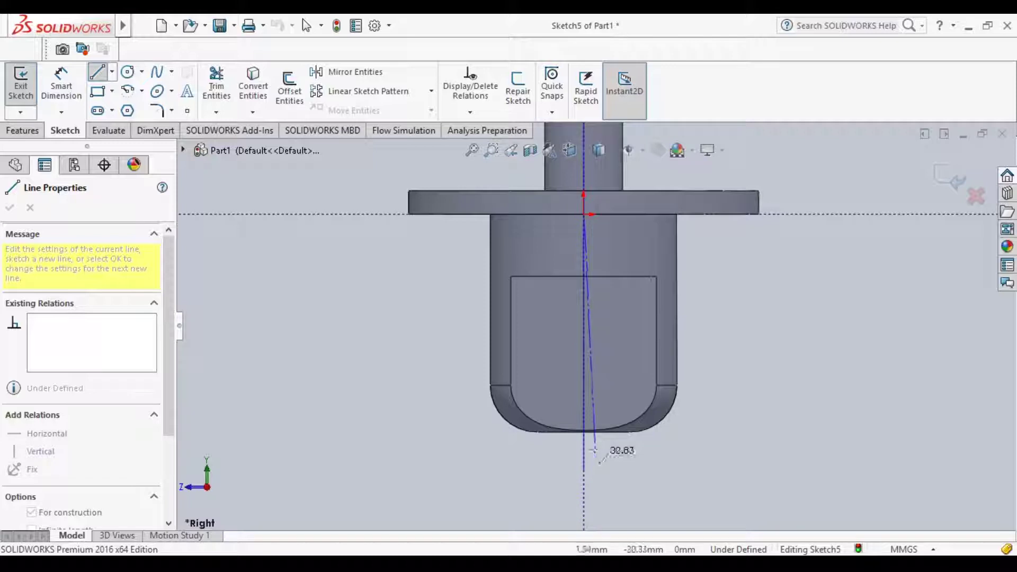
left_click(584, 433)
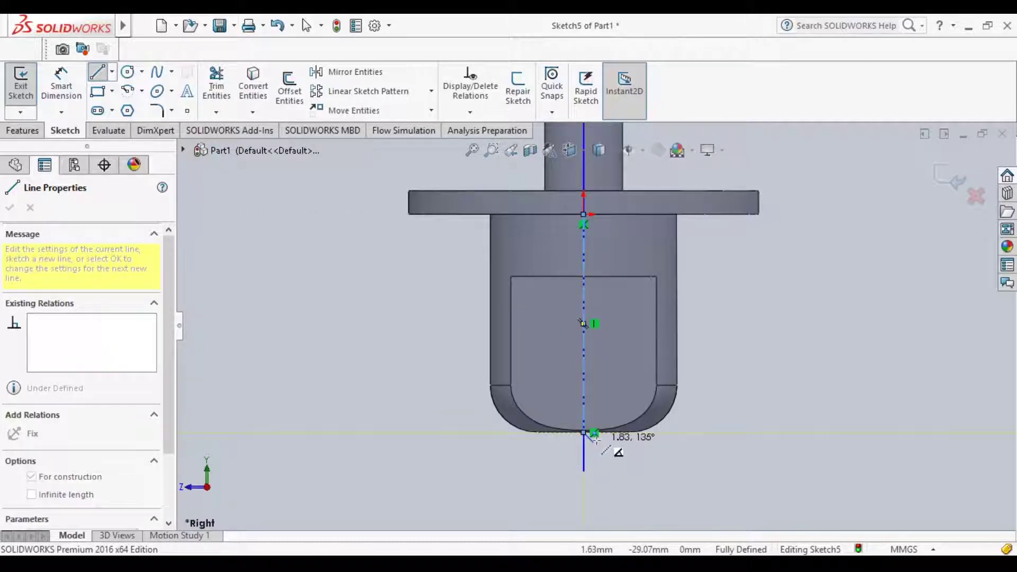
key("Escape")
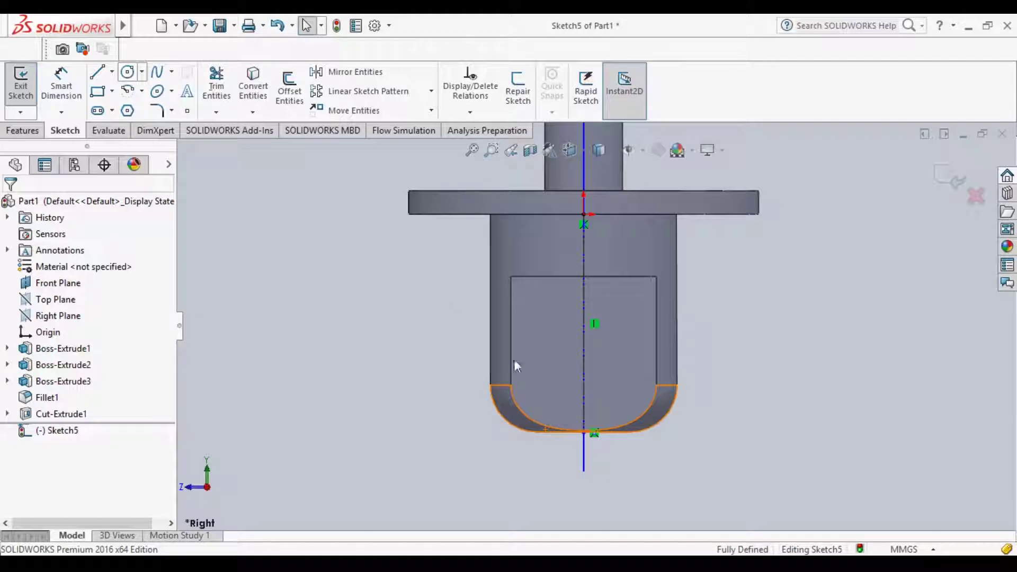
left_click(584, 347)
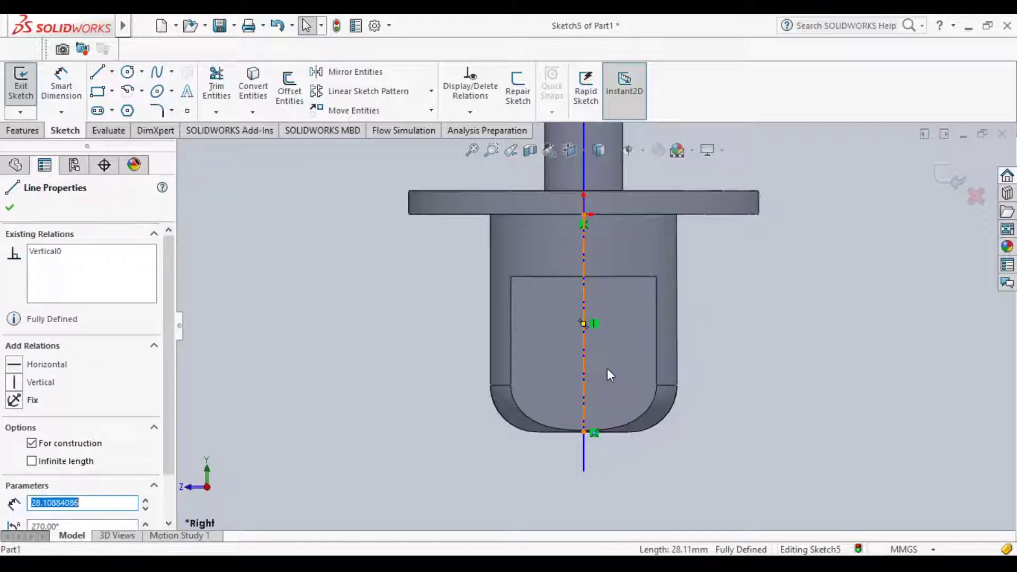
left_click(11, 207)
left_click(127, 71)
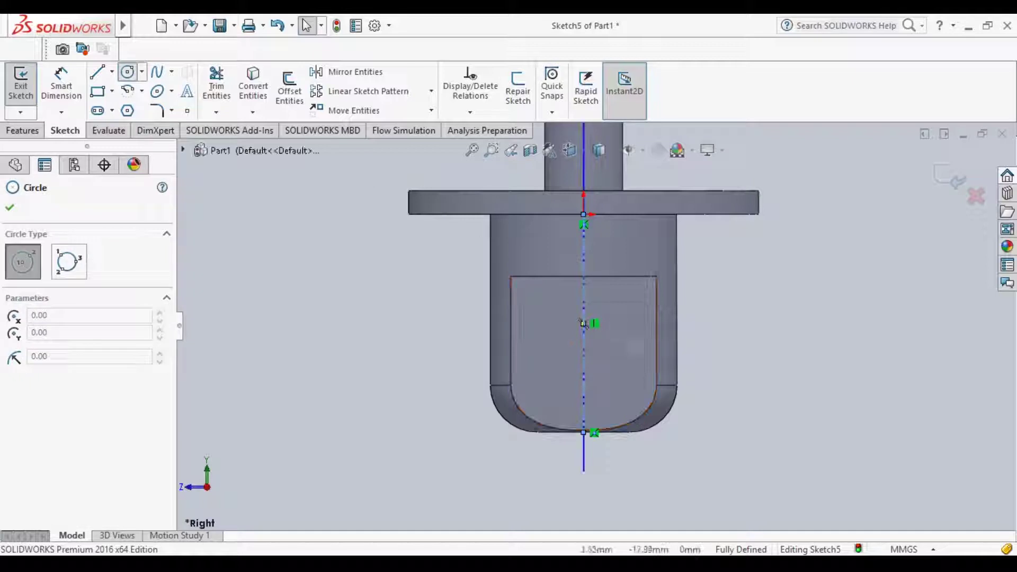
Step: Draw a circle centred on the construction centerline and dimension its diameter to 8 mm
left_click(583, 348)
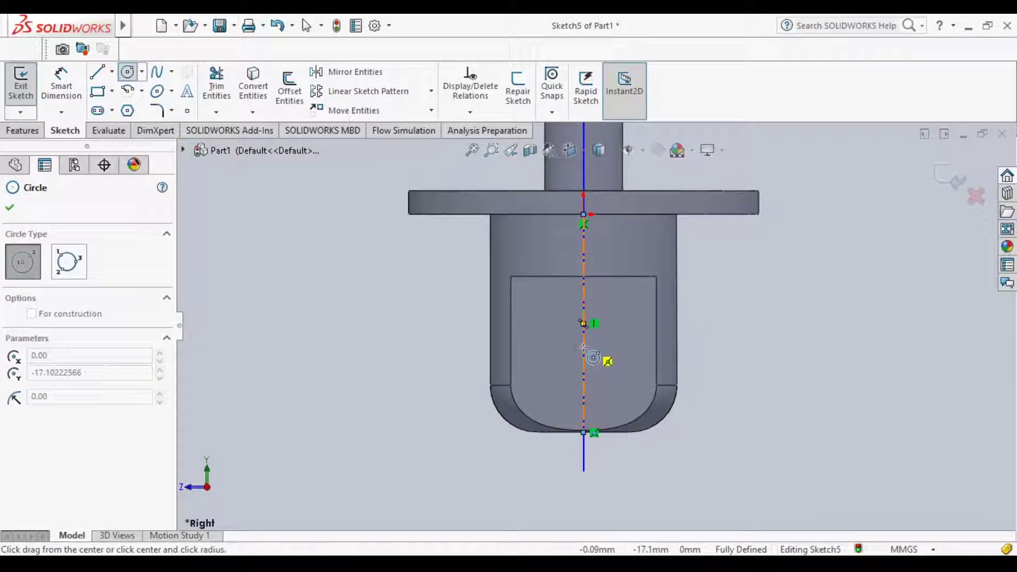
left_click(616, 365)
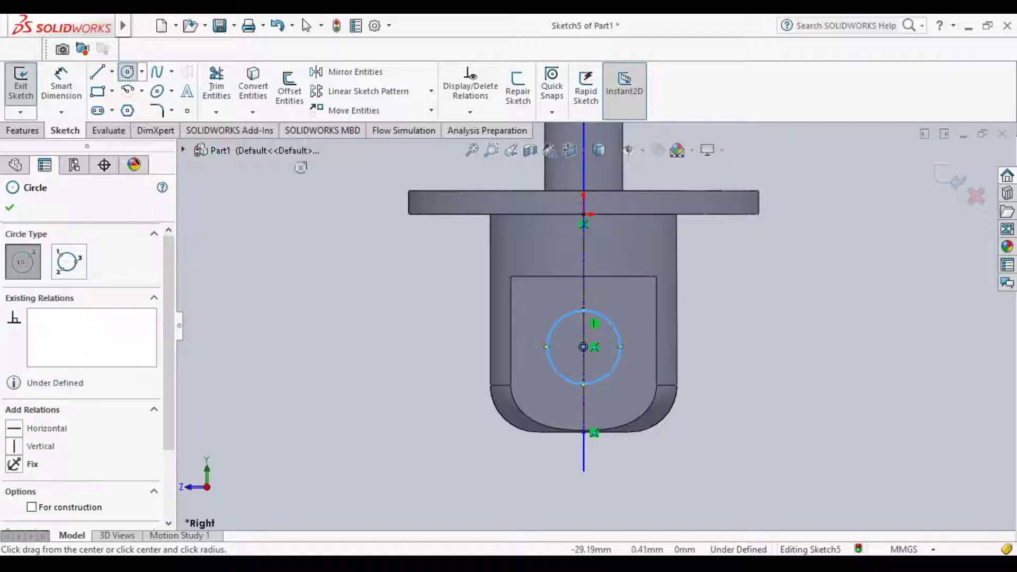
left_click(61, 84)
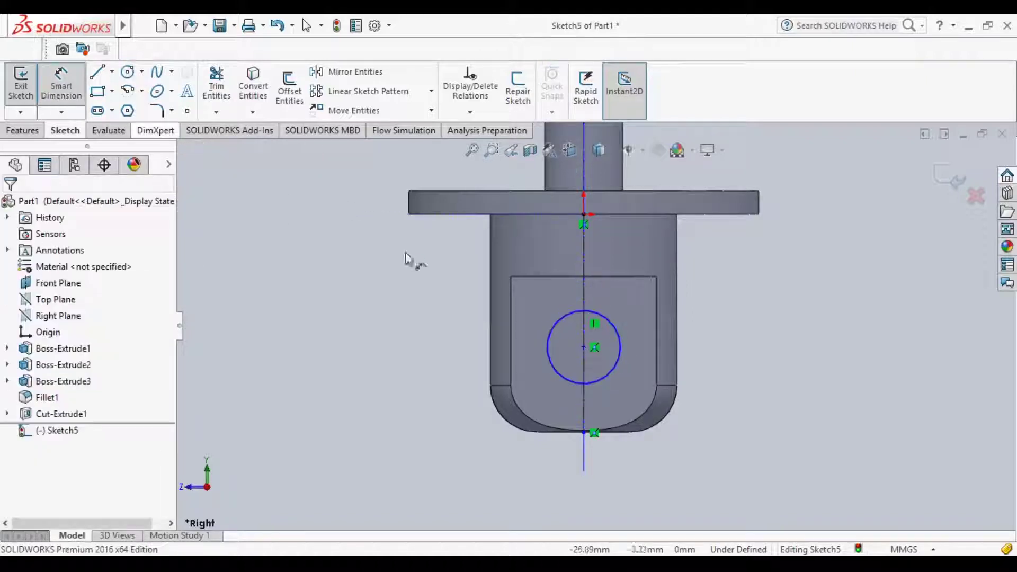
left_click(548, 346)
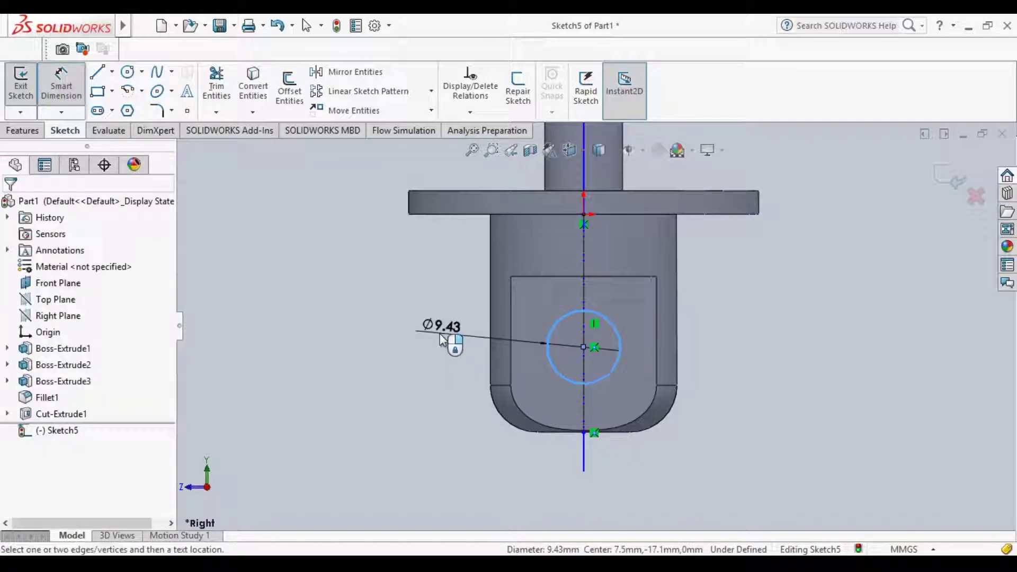
left_click(441, 340)
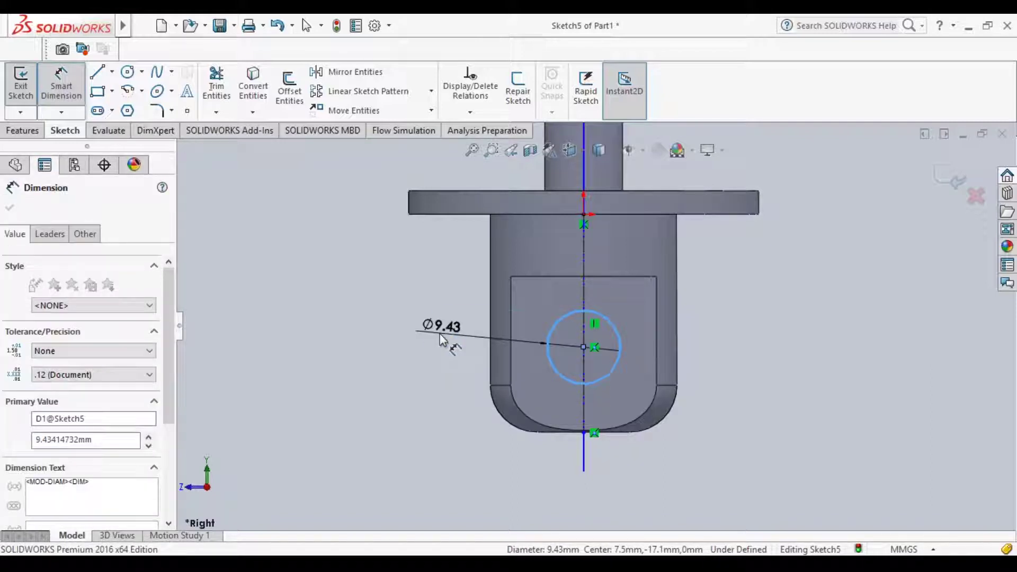
left_click(439, 334)
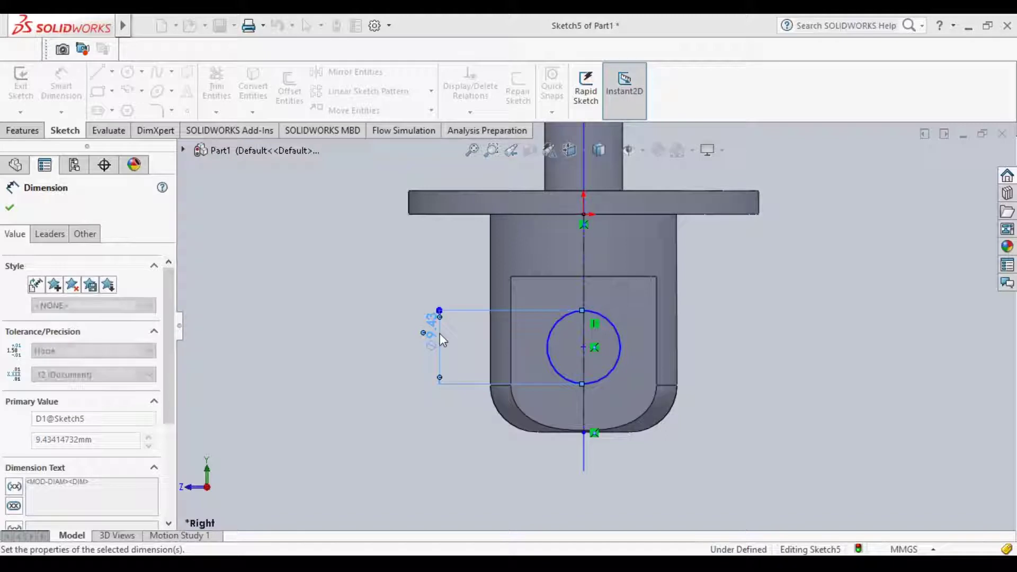
type("8")
key("Return")
left_click(11, 208)
left_click(22, 131)
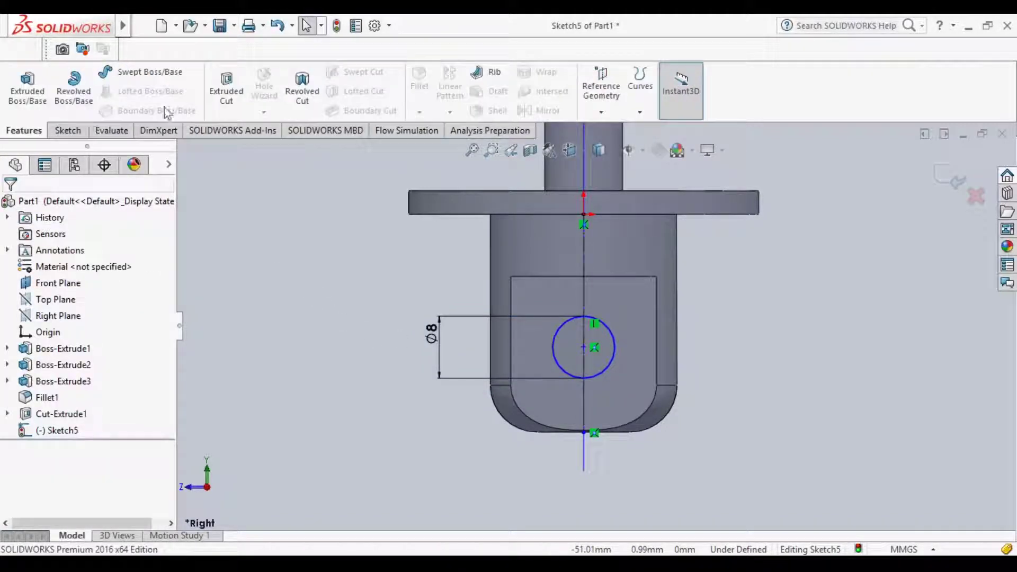
left_click(239, 93)
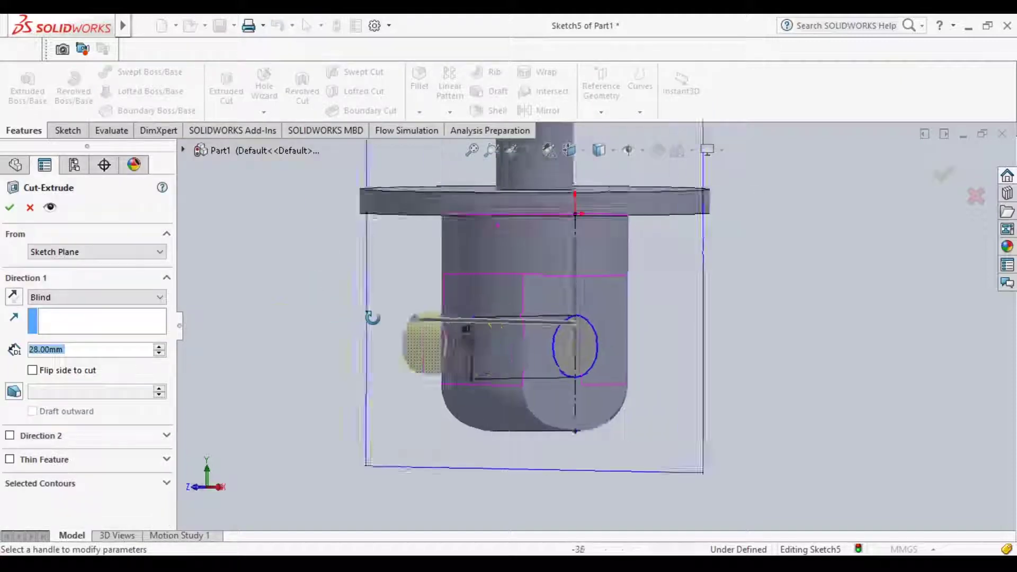
Step: Accept the 28 mm Blind cut to bore the 8 mm cross-hole, then orbit to inspect it
left_click(18, 207)
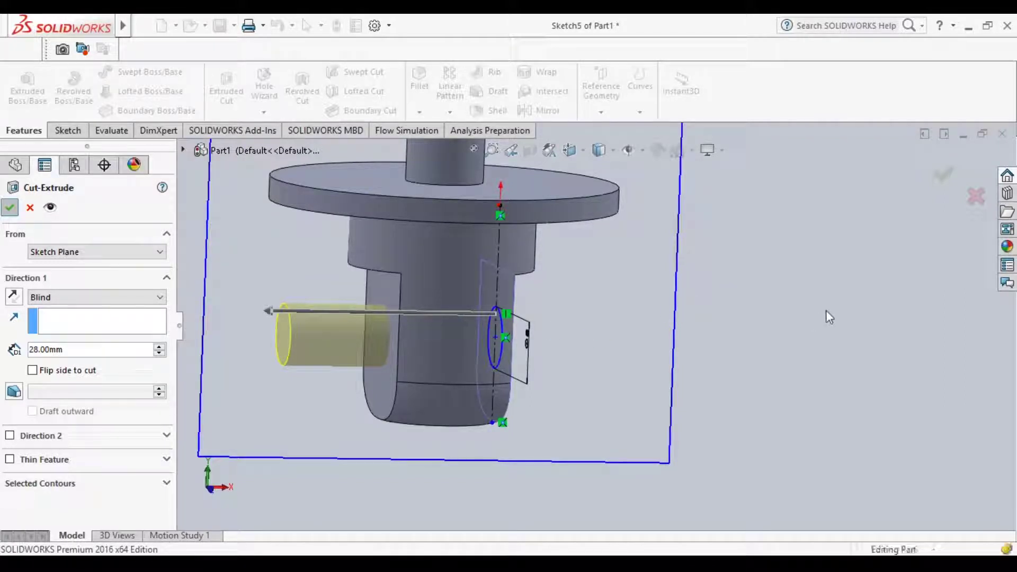
mouse_move(815, 291)
middle_mouse_down()
mouse_move(752, 302)
mouse_move(753, 291)
mouse_move(737, 300)
mouse_move(761, 291)
mouse_move(746, 302)
middle_mouse_up()
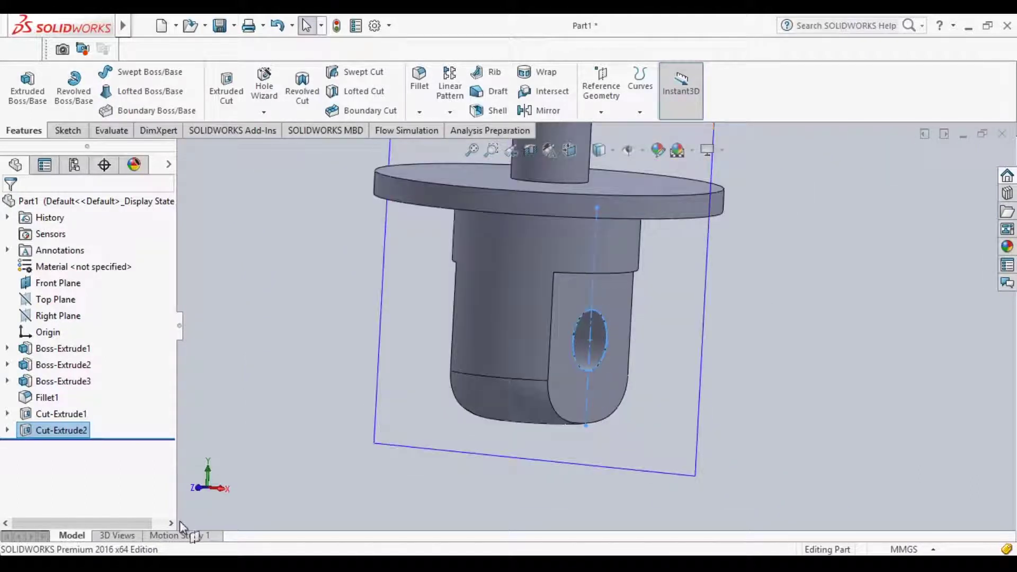
left_click(72, 317)
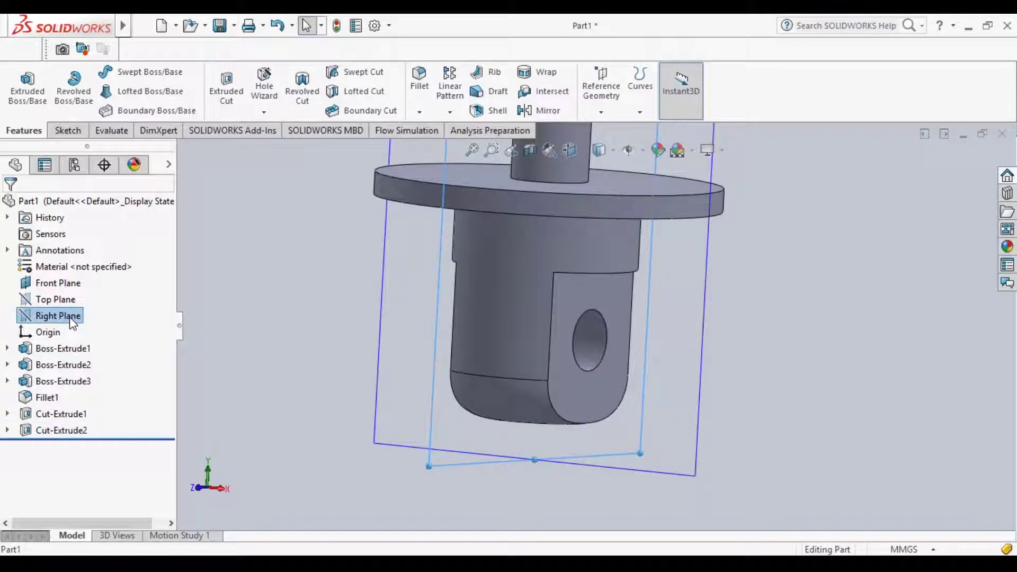
left_click(85, 306)
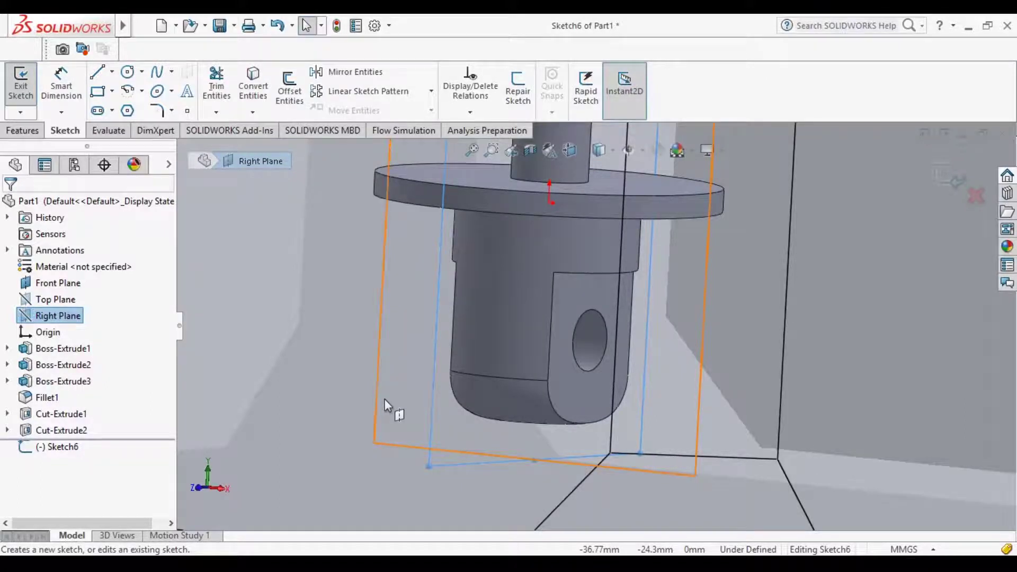
key("ctrl+8")
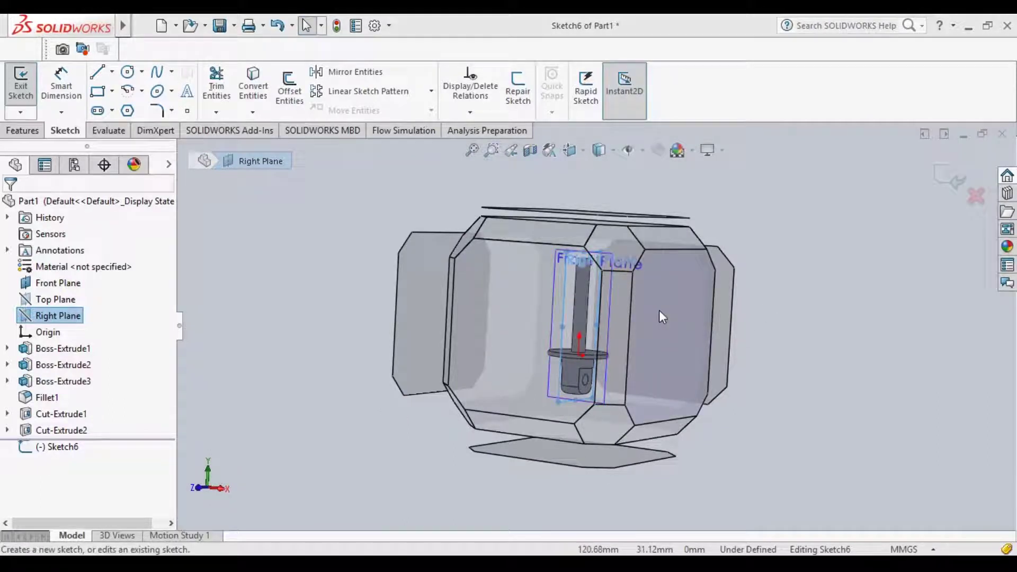
key("ctrl+8")
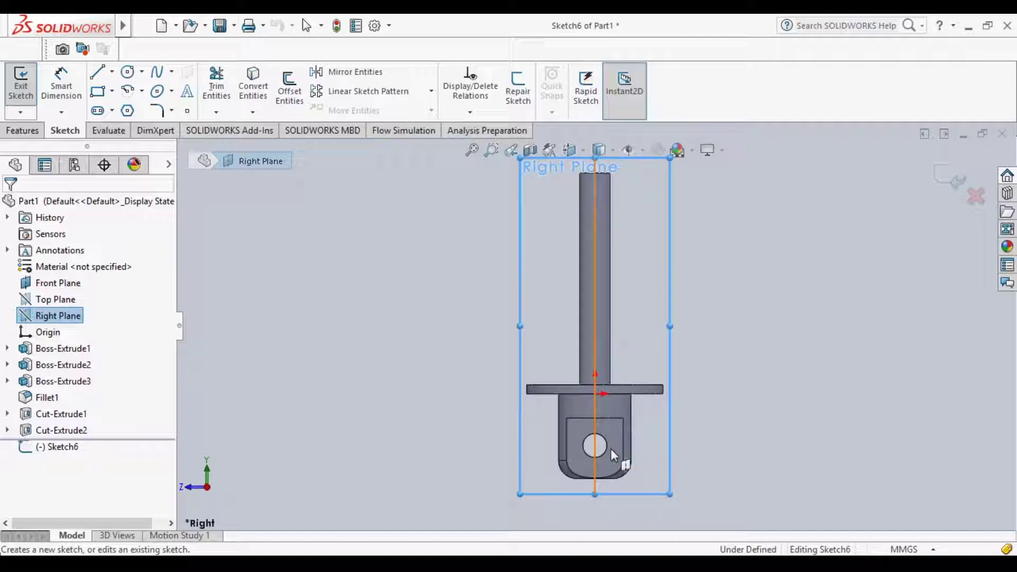
key("z")
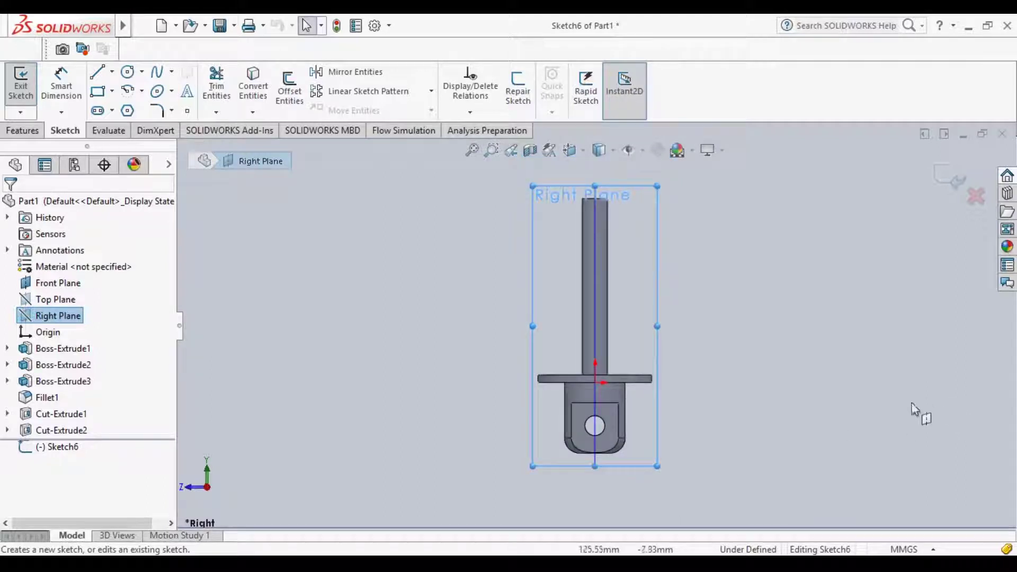
key("z")
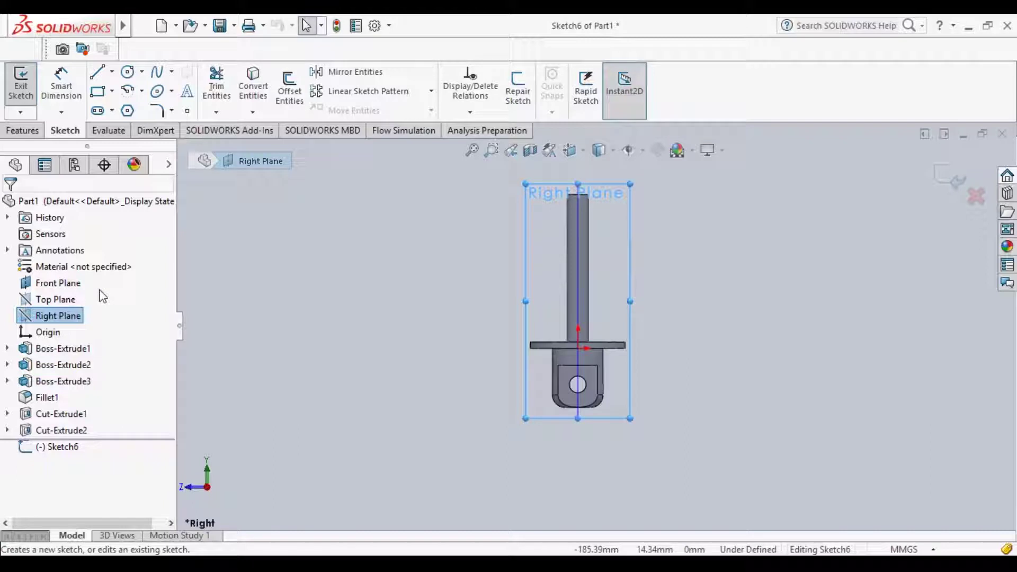
left_click(51, 286)
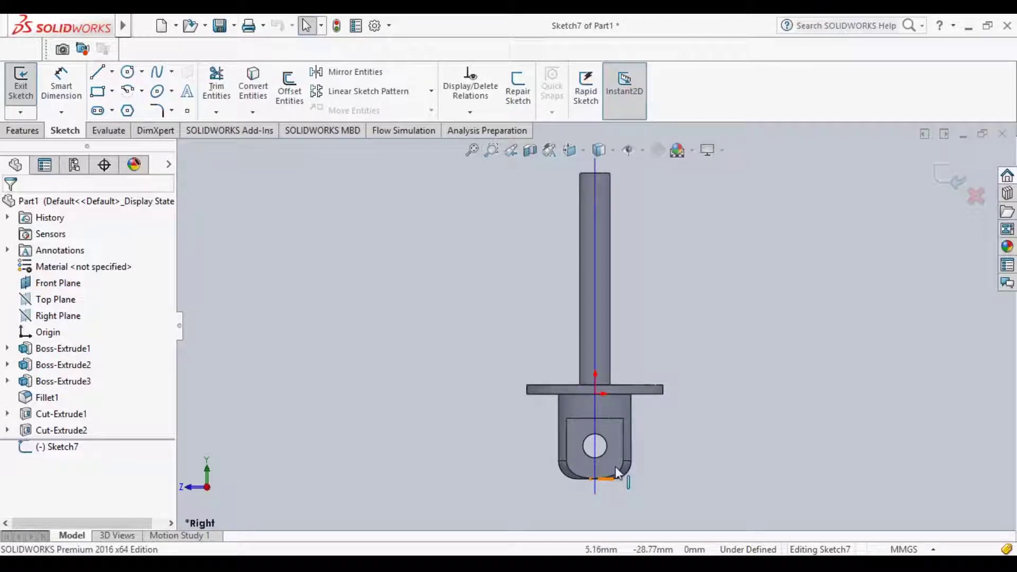
scroll(602, 448, "down", 2)
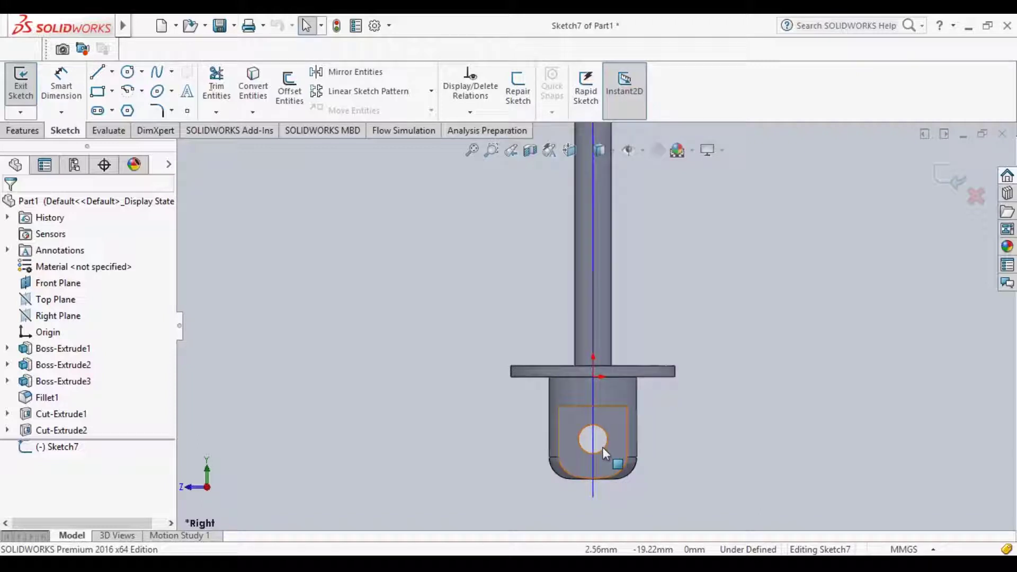
scroll(602, 447, "down", 5)
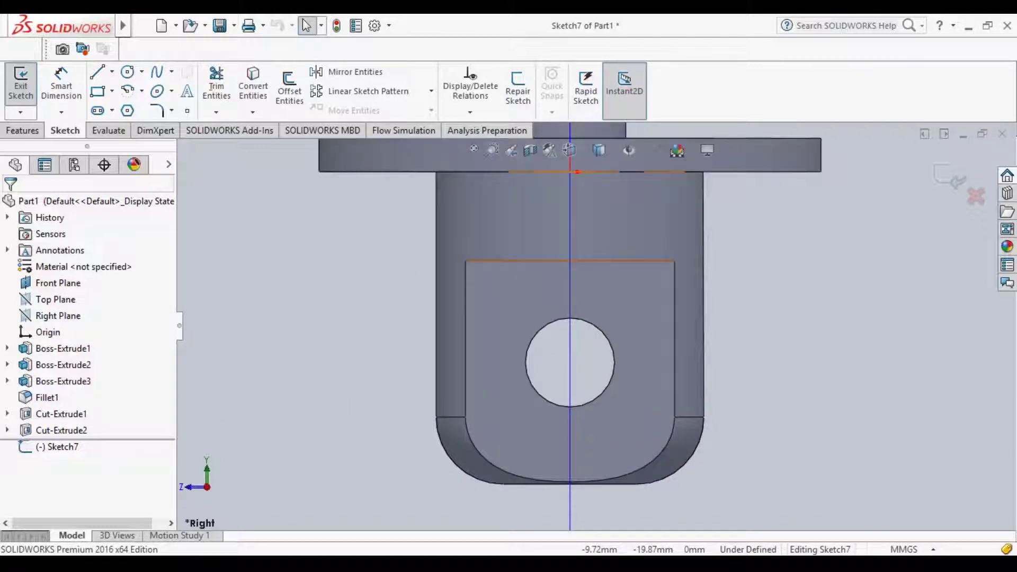
key("ctrl+z")
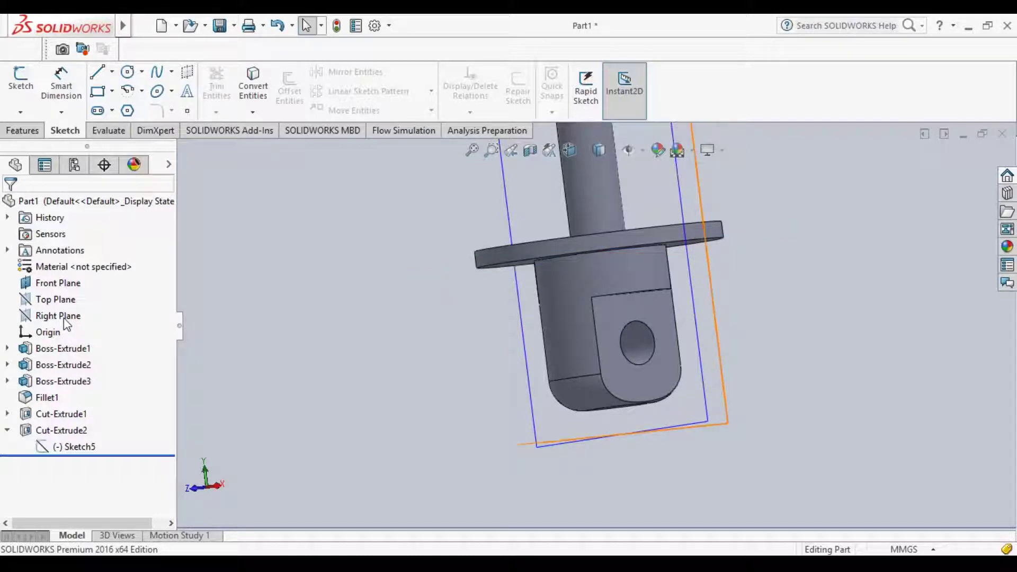
Step: Orbit around the side slot and hole, then open a new sketch on the Right Plane
key("Right")
key("Right")
key("Right")
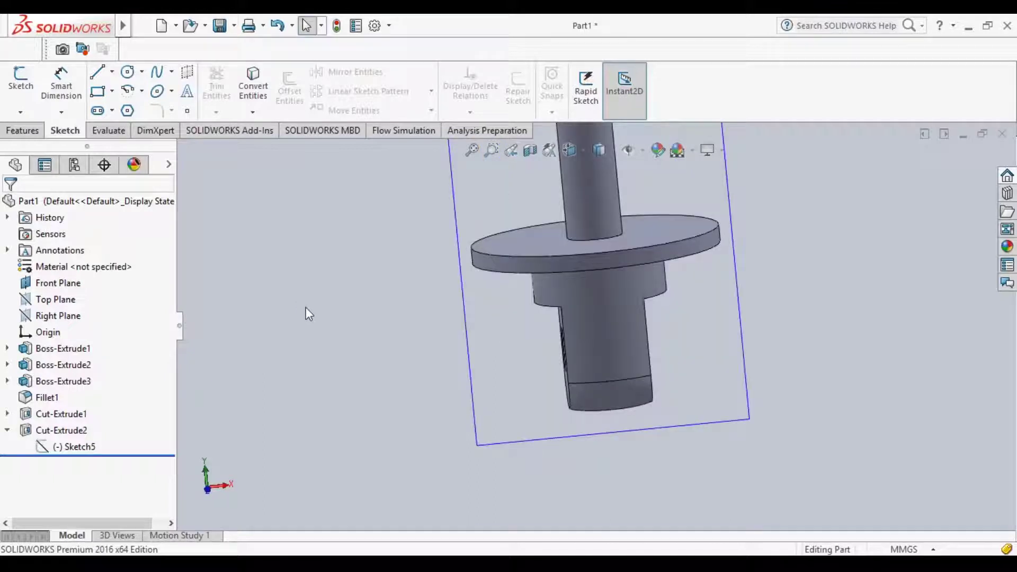
mouse_move(306, 310)
middle_mouse_down()
mouse_move(297, 325)
mouse_move(385, 339)
mouse_move(370, 340)
middle_mouse_up()
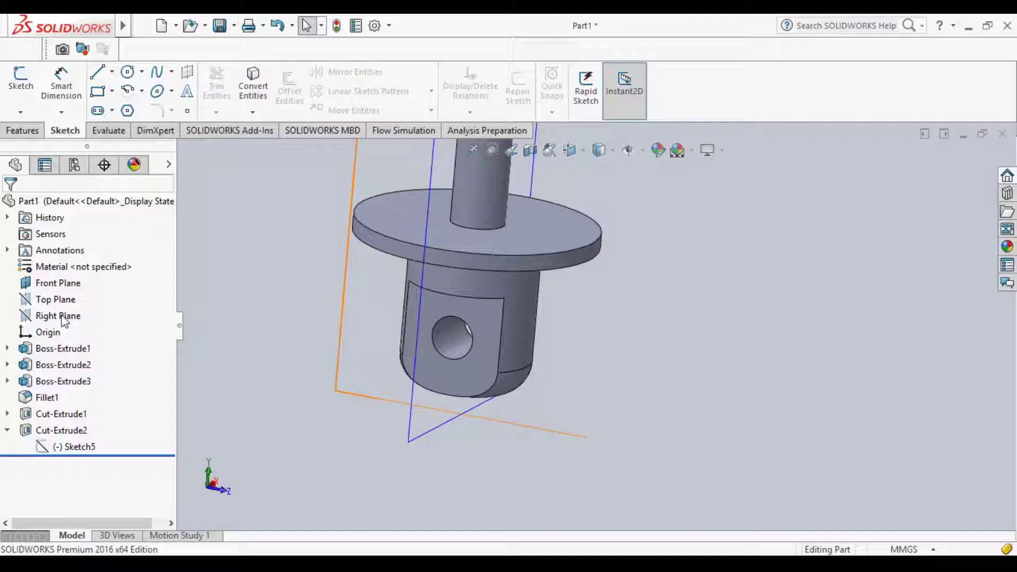
left_click(62, 319)
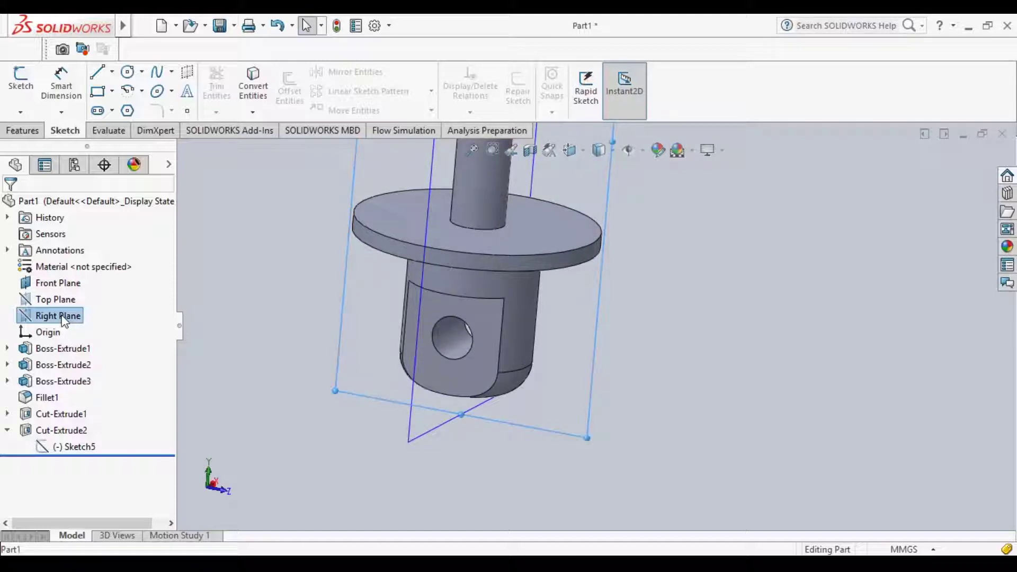
left_click(84, 303)
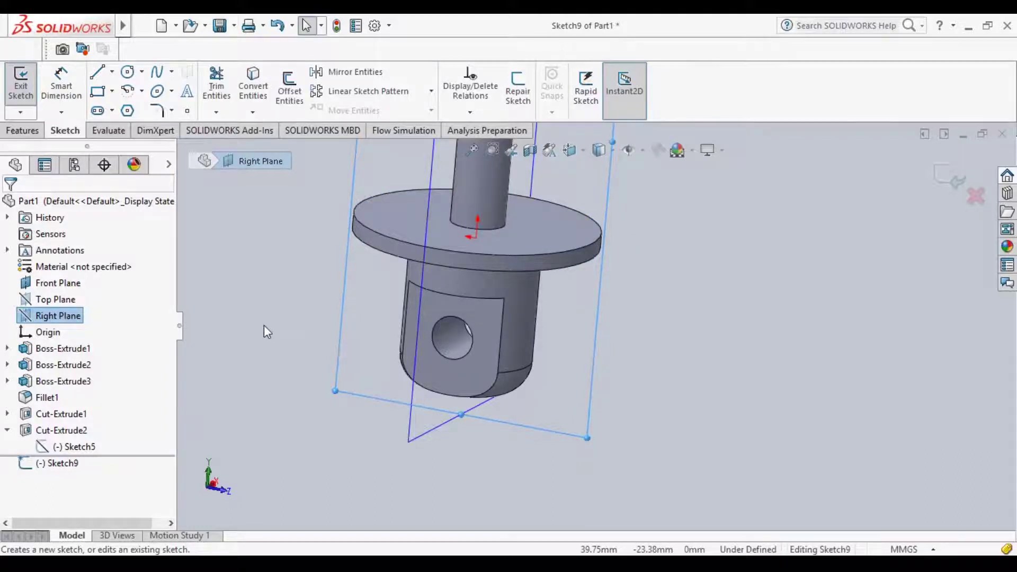
Step: View the Right Plane sketch straight on and draw a circle centred on the cross-hole
key("f")
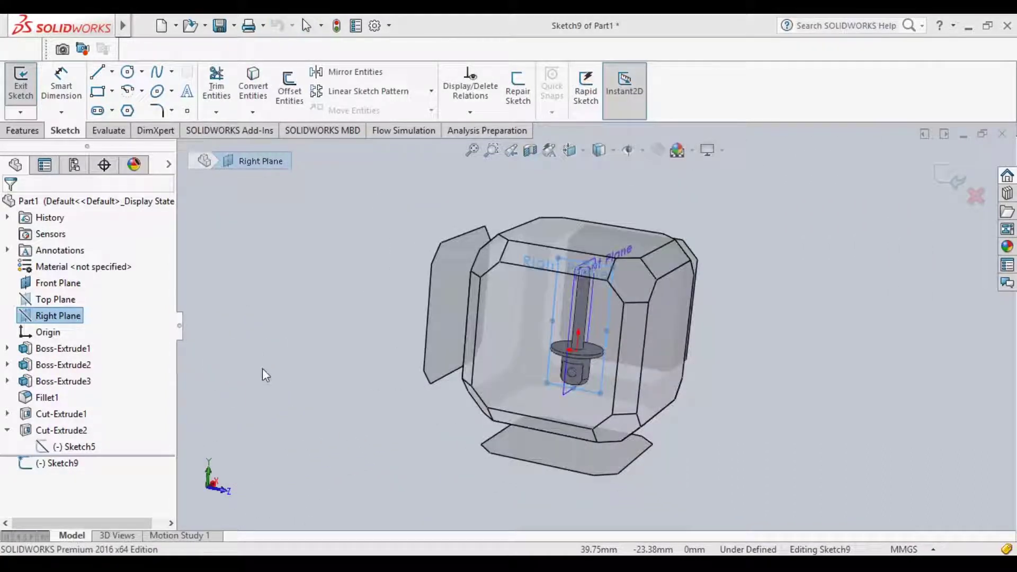
key("ctrl+8")
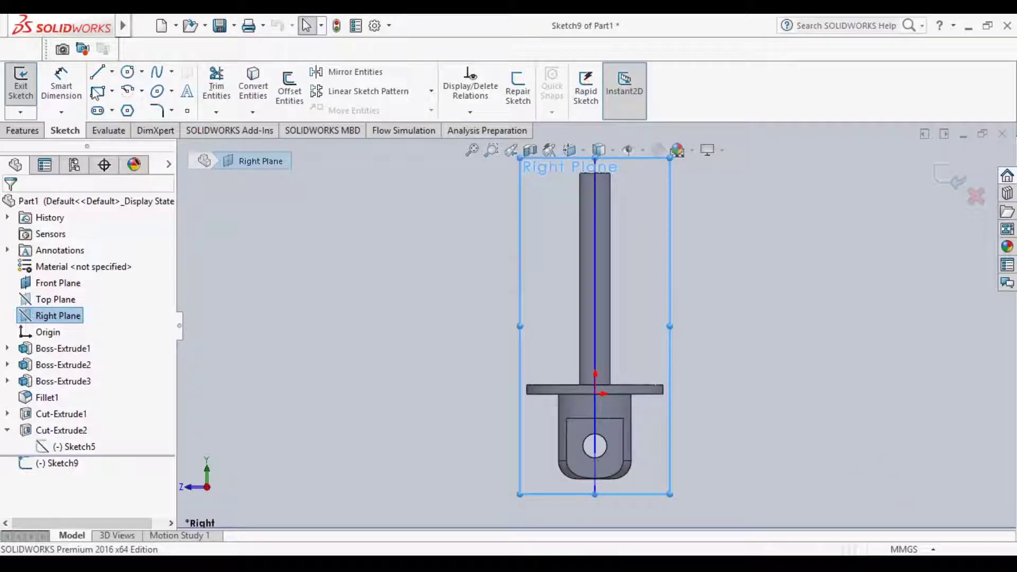
key("Escape")
scroll(614, 455, "down", 2)
scroll(595, 453, "down", 3)
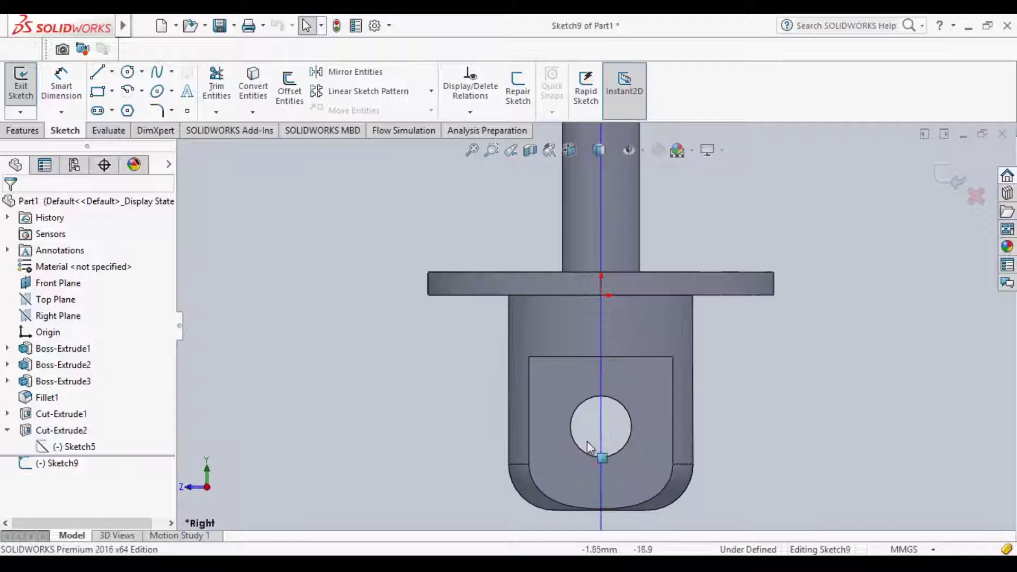
left_click(127, 71)
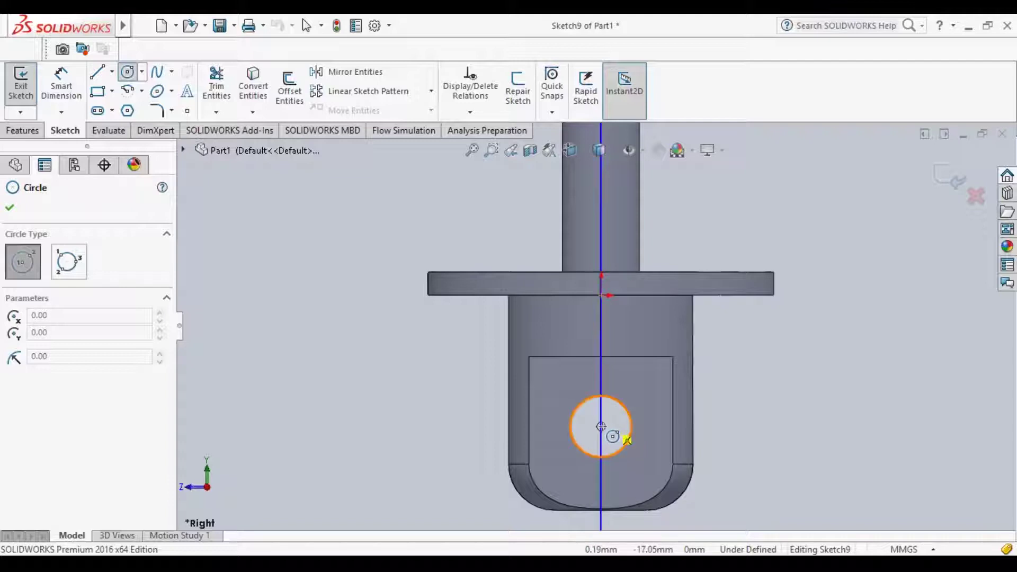
left_click(601, 426)
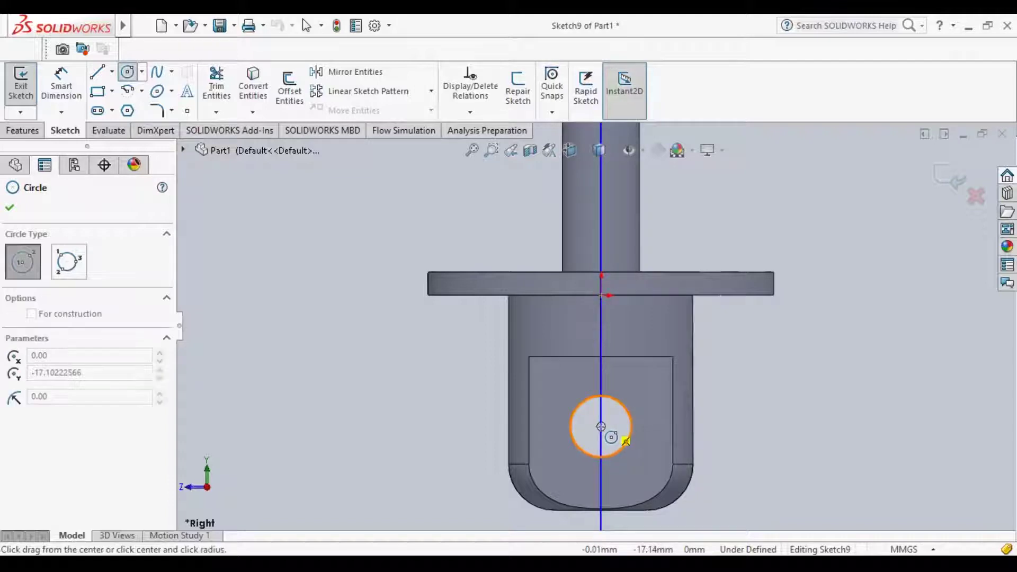
left_click(655, 467)
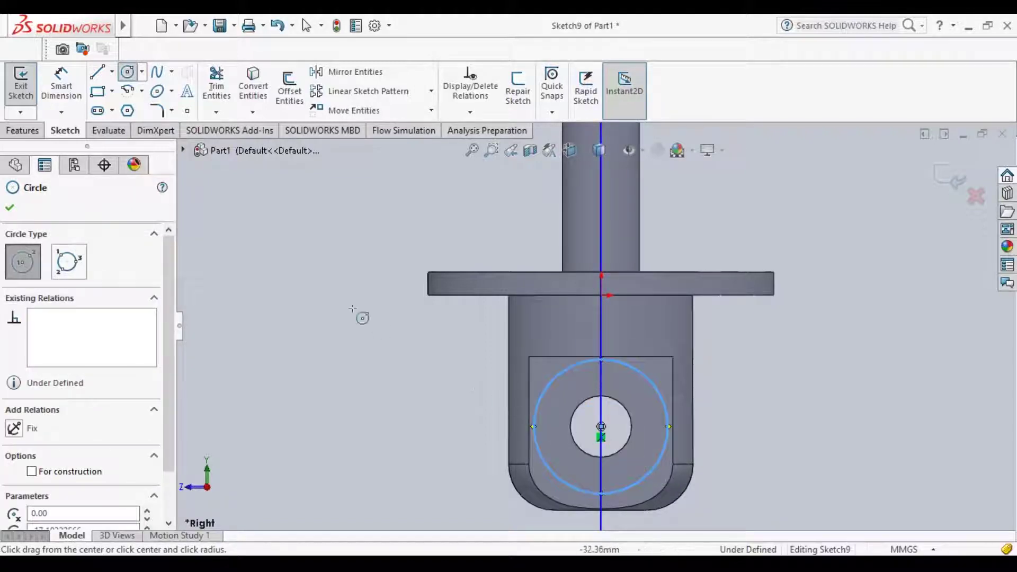
Step: Dimension the new circle to 18 mm diameter, fully defining Sketch9
left_click(16, 165)
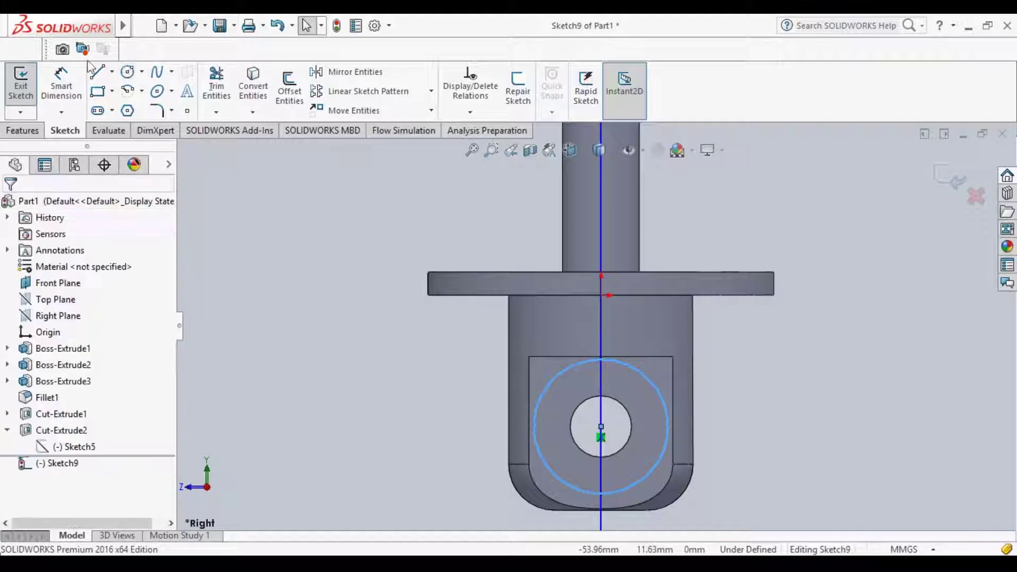
left_click(60, 85)
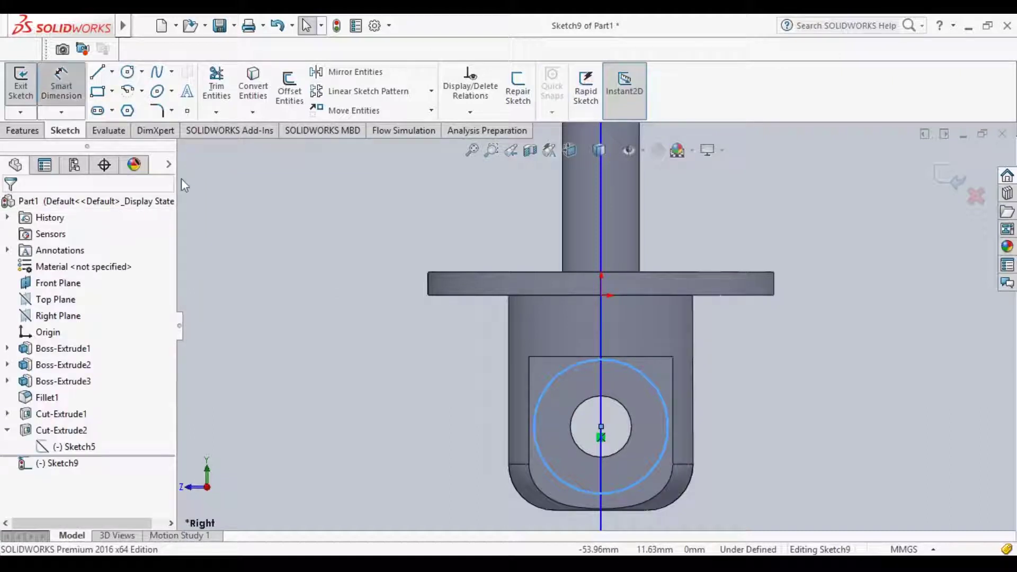
left_click(538, 408)
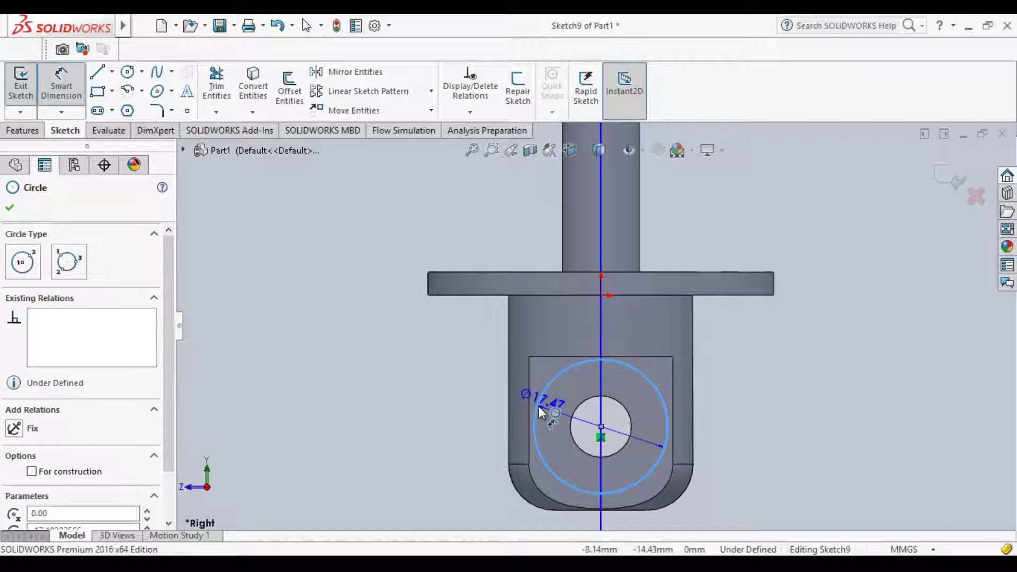
left_click(432, 401)
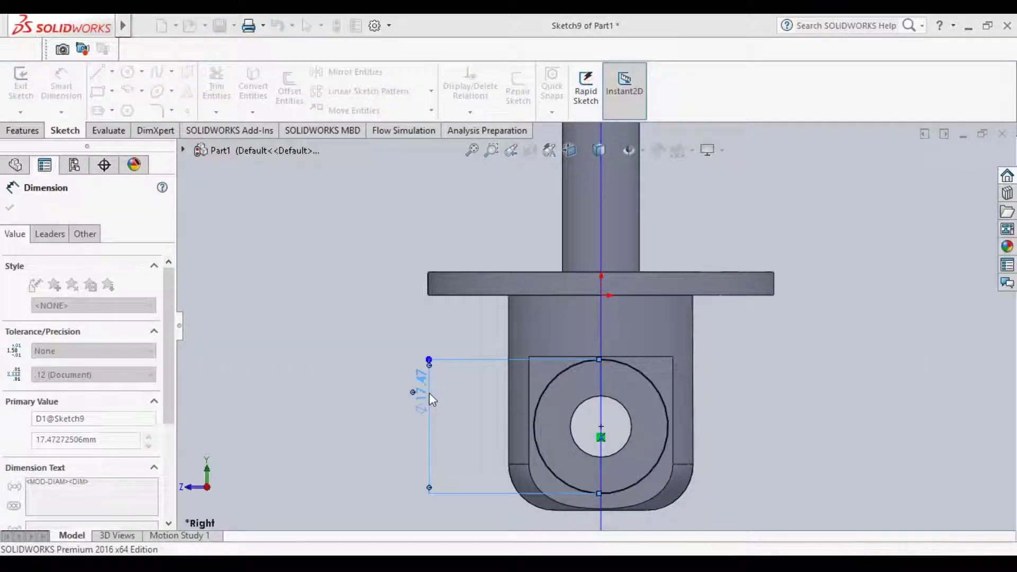
key("Return")
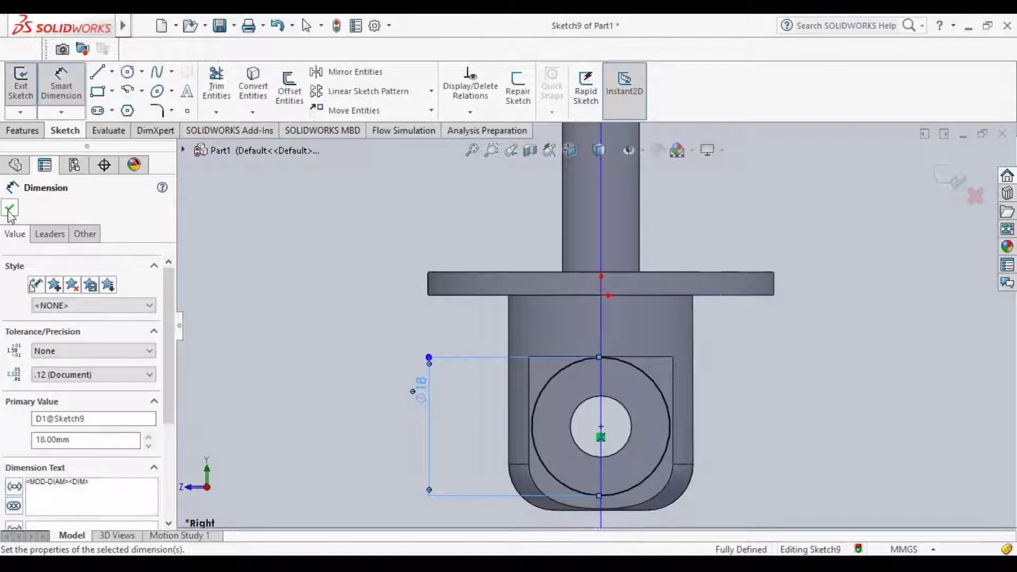
left_click(10, 208)
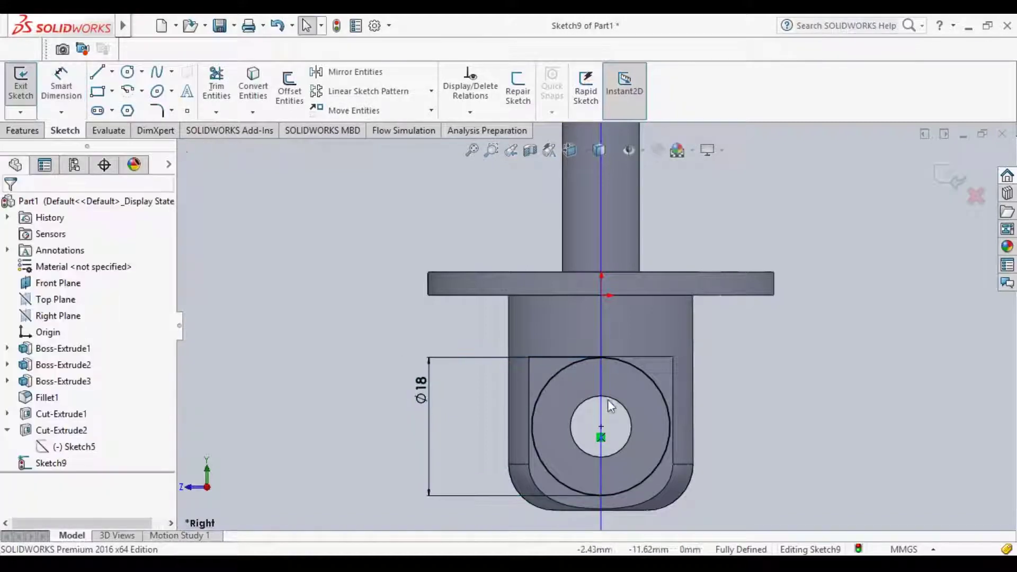
left_click(573, 419)
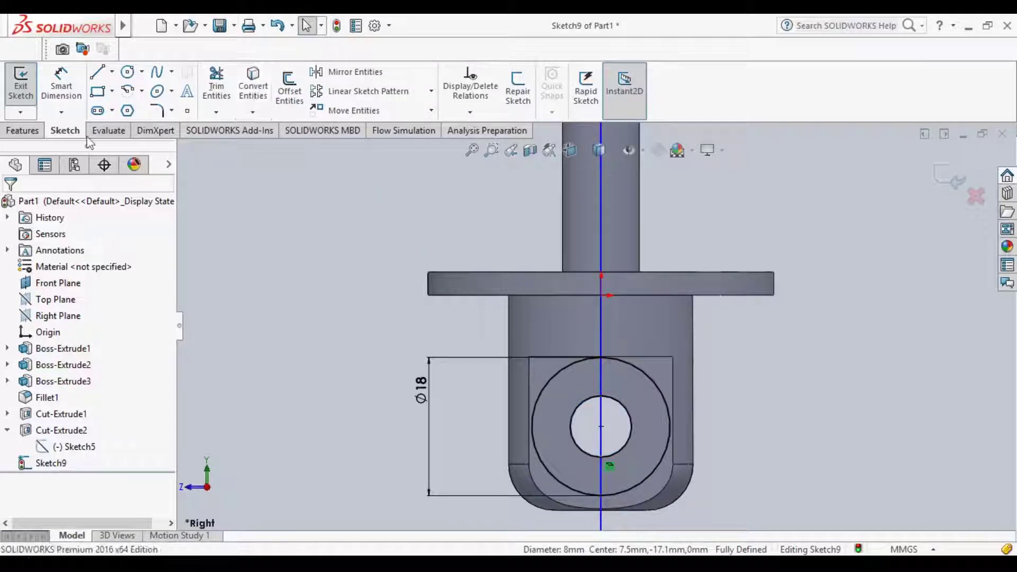
left_click(38, 131)
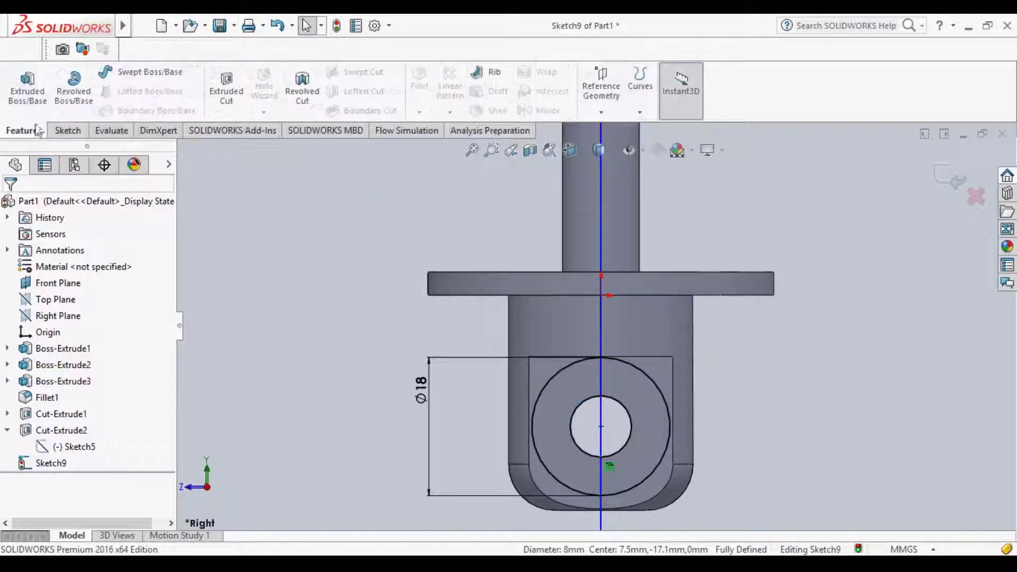
Step: Extrude the 18 mm circle 25 mm Mid Plane as Boss-Extrude4, then select Sketch5 under Cut-Extrude2
left_click(25, 91)
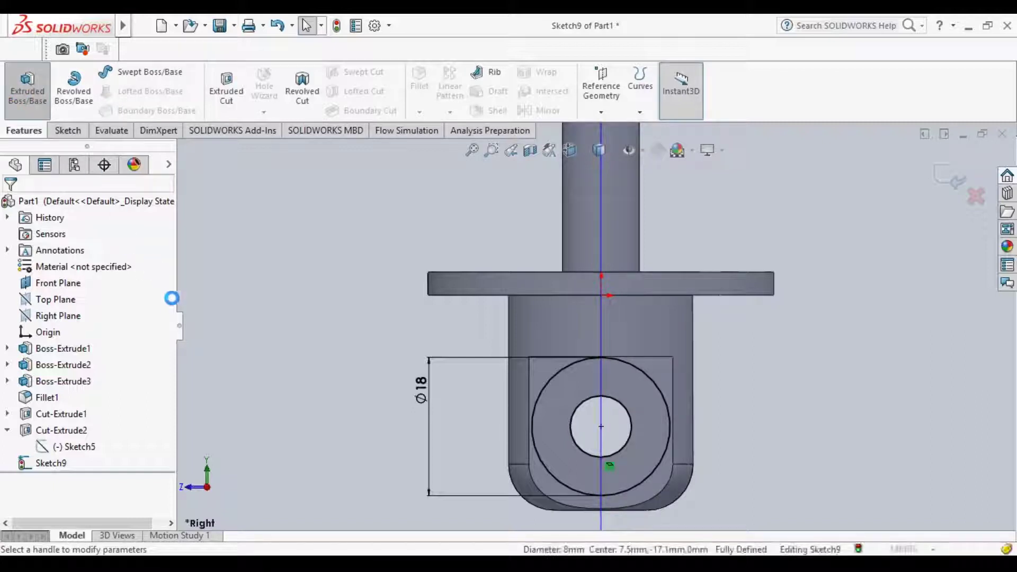
type("25")
key("Return")
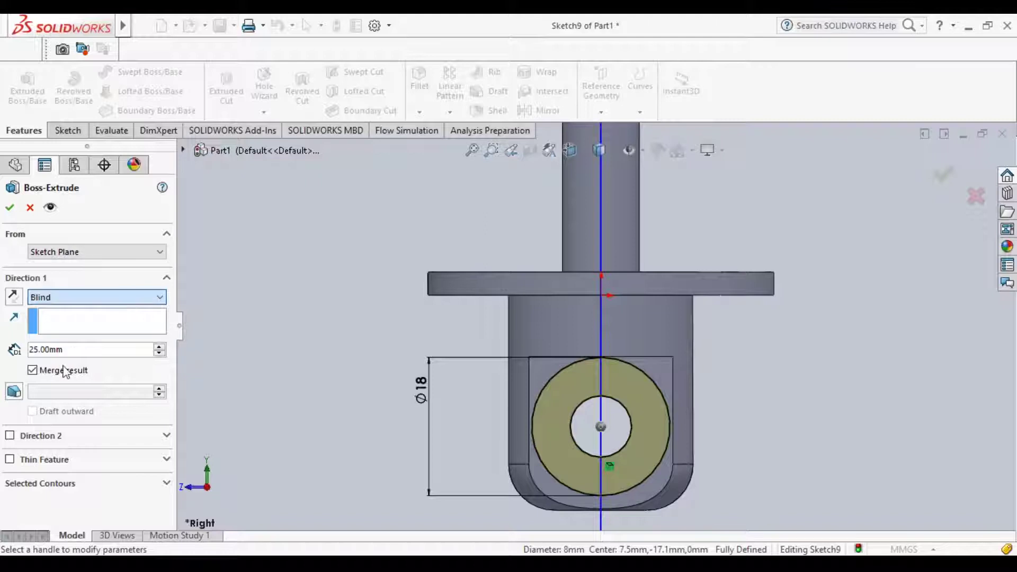
key("m")
middle_click_drag(265, 335, 359, 334)
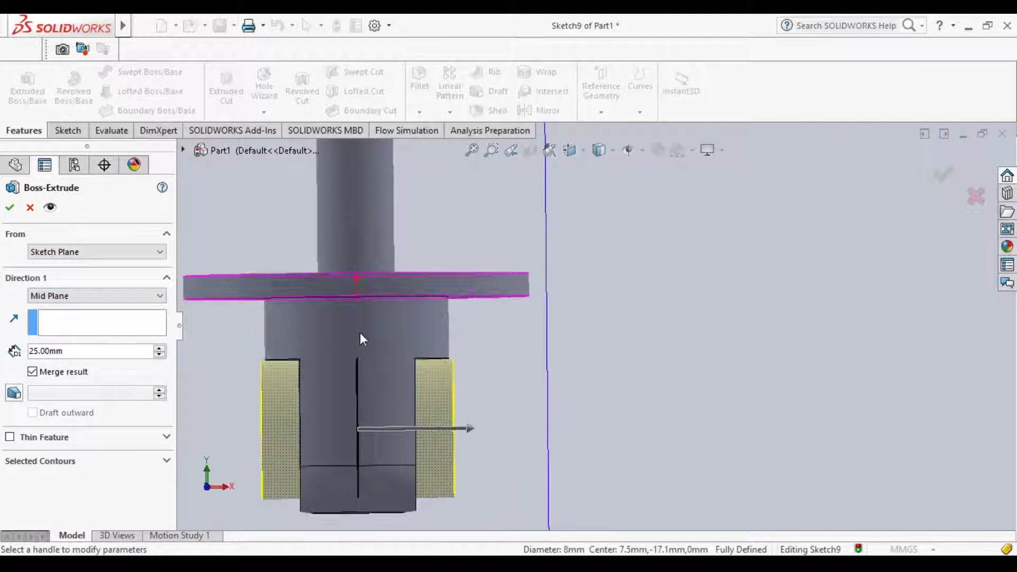
left_click(10, 207)
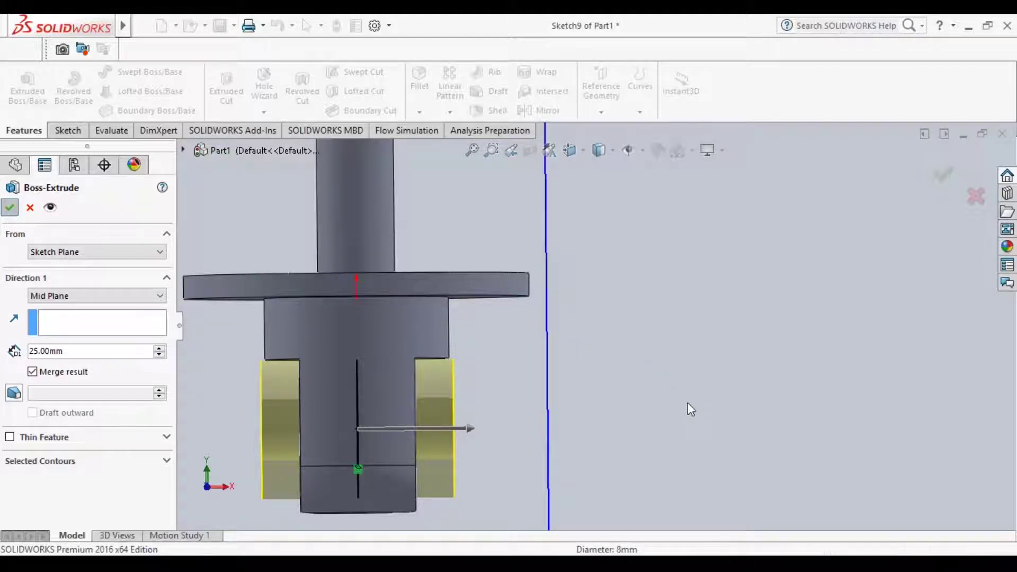
mouse_move(731, 422)
middle_mouse_down()
mouse_move(577, 380)
mouse_move(554, 348)
mouse_move(476, 345)
mouse_move(539, 347)
mouse_move(624, 388)
mouse_move(764, 399)
middle_mouse_up()
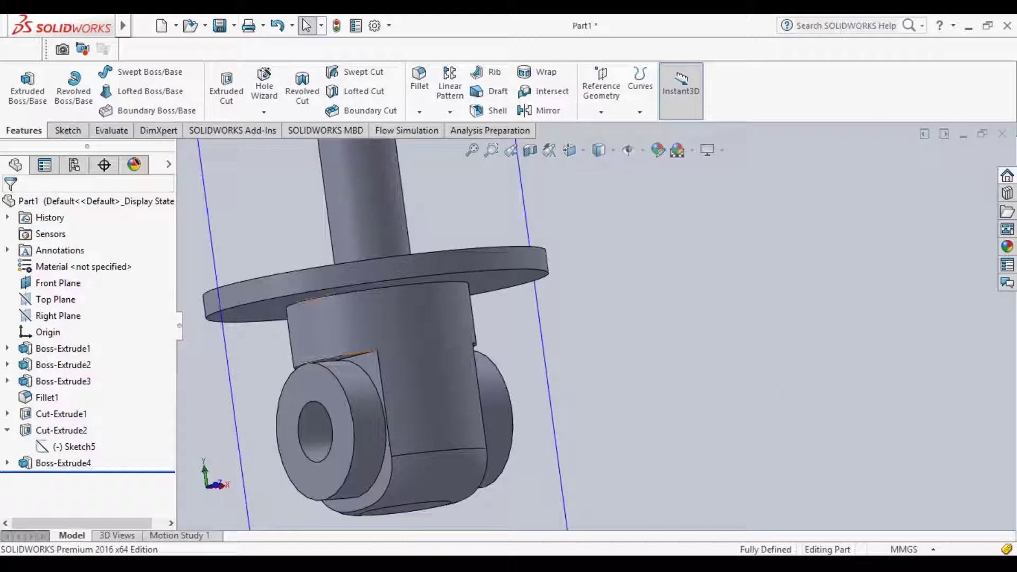
left_click(80, 448)
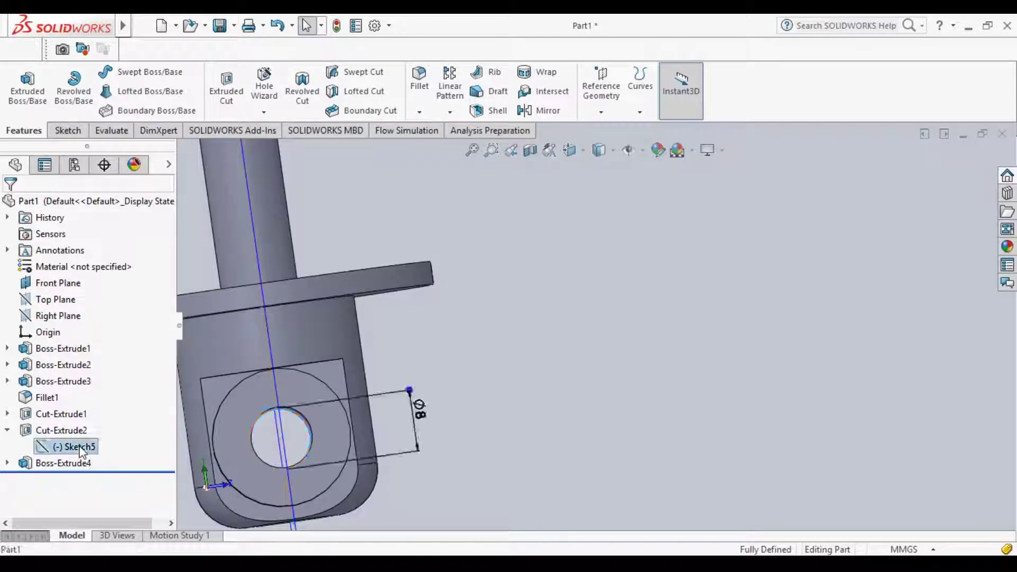
Step: Reopen Sketch5 for editing and orient the view onto its Ø8 circle
left_click(101, 420)
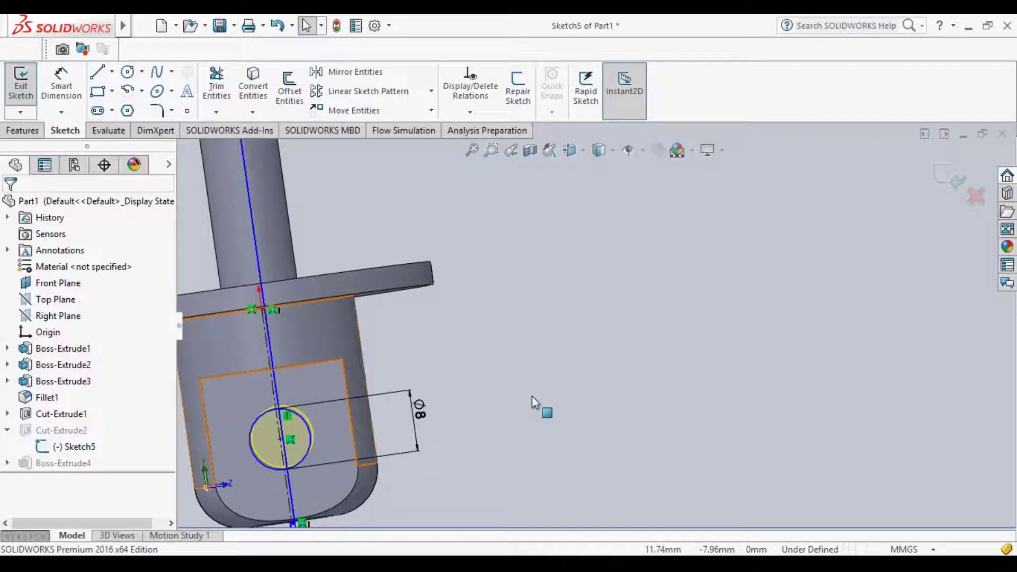
middle_click_drag(582, 366, 592, 358)
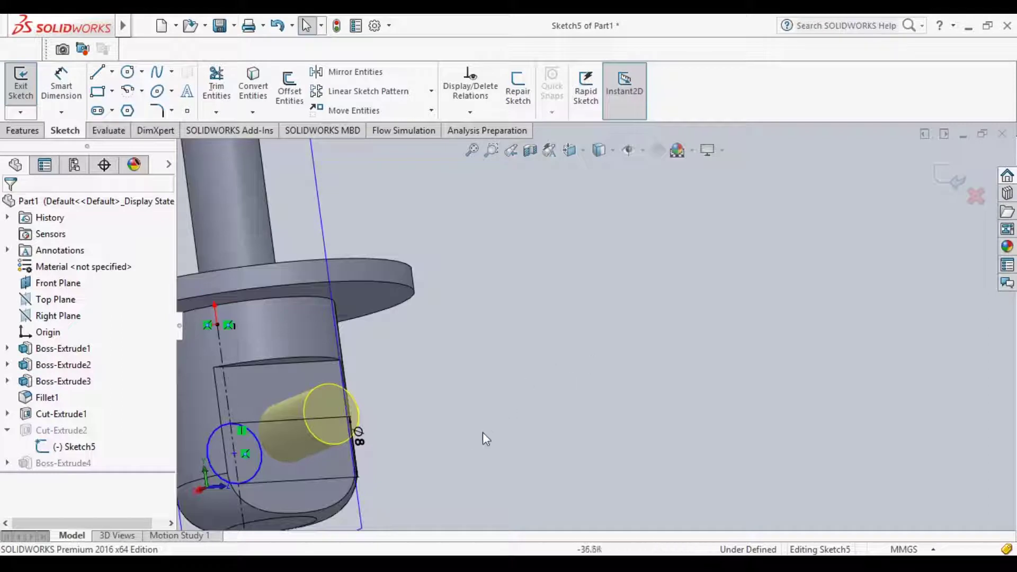
mouse_move(524, 386)
middle_mouse_down()
mouse_move(335, 369)
mouse_move(762, 418)
middle_mouse_up()
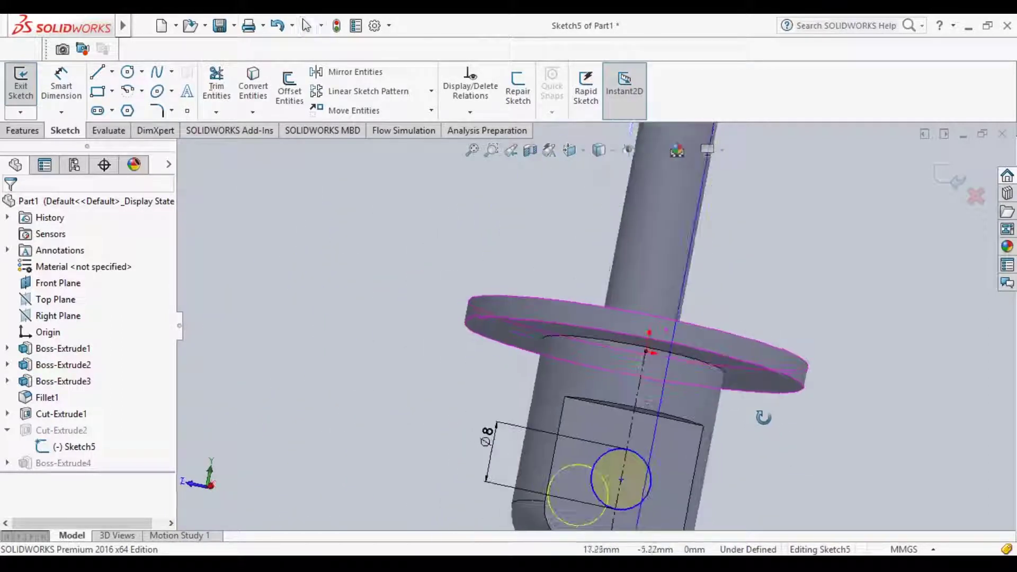
middle_click_drag(763, 424, 774, 484)
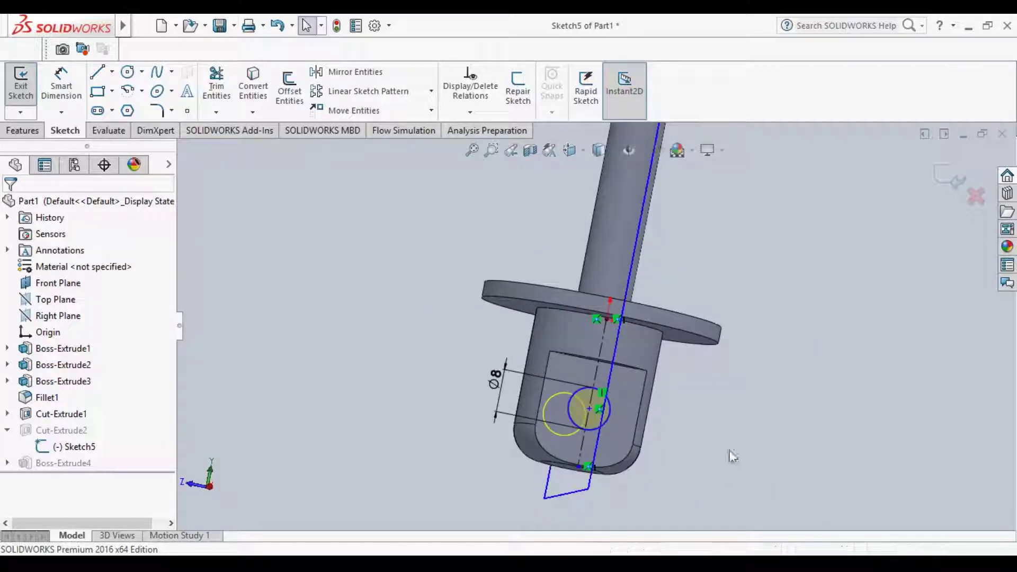
scroll(735, 454, "down", 2)
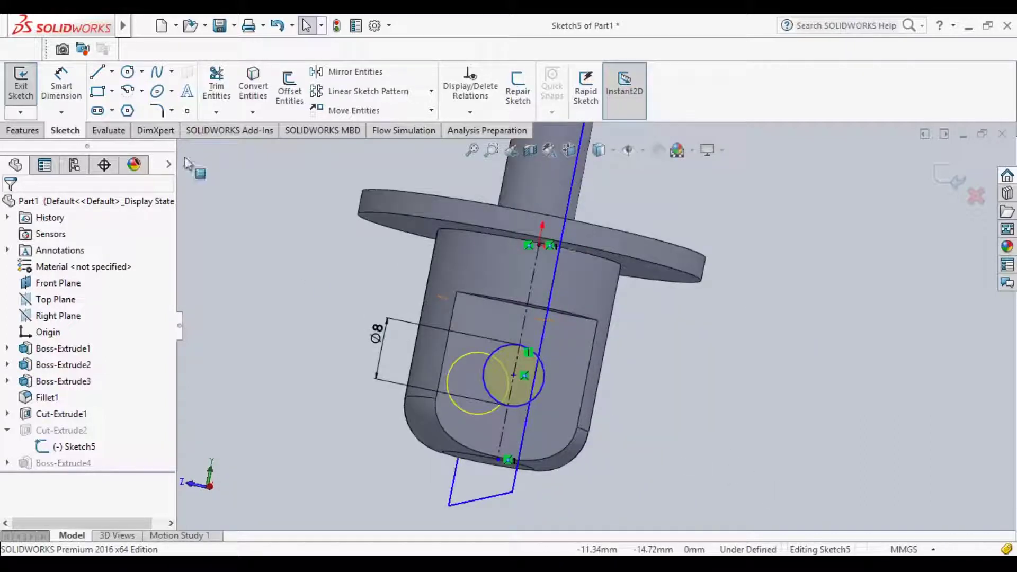
Step: Dimension the circle centre from the centerline's bottom point, currently 11.01
left_click(64, 93)
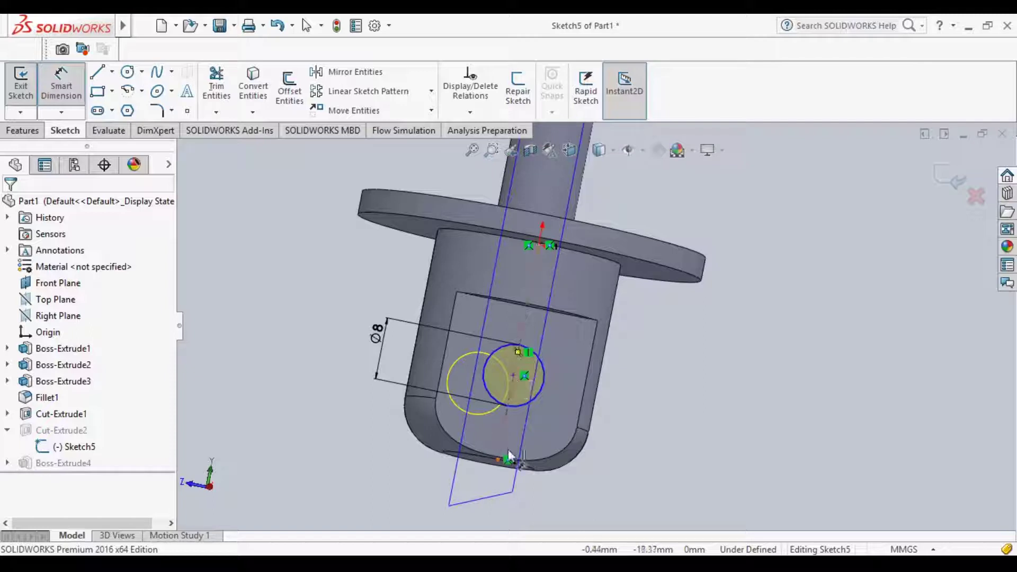
left_click(513, 374)
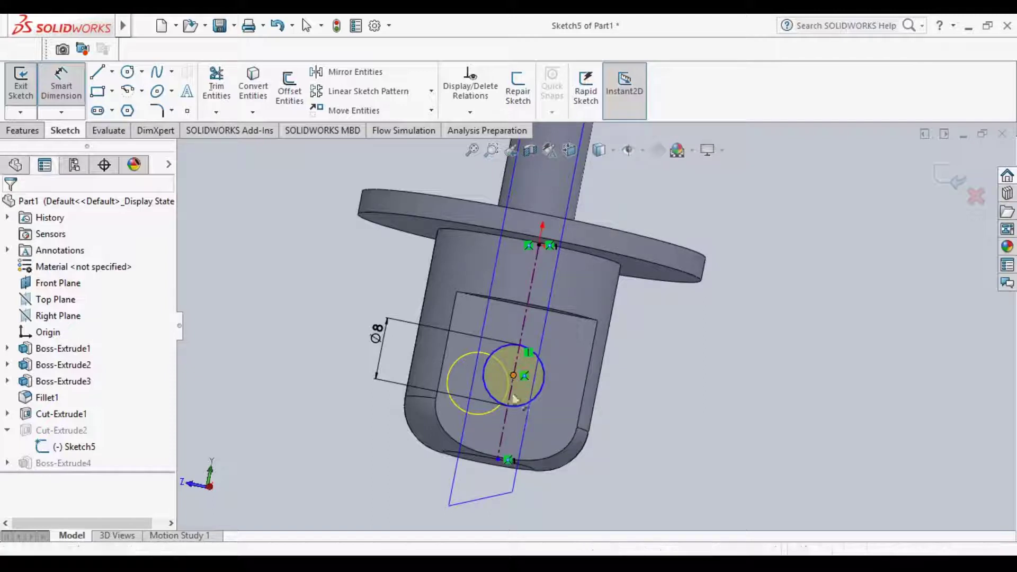
left_click(498, 459)
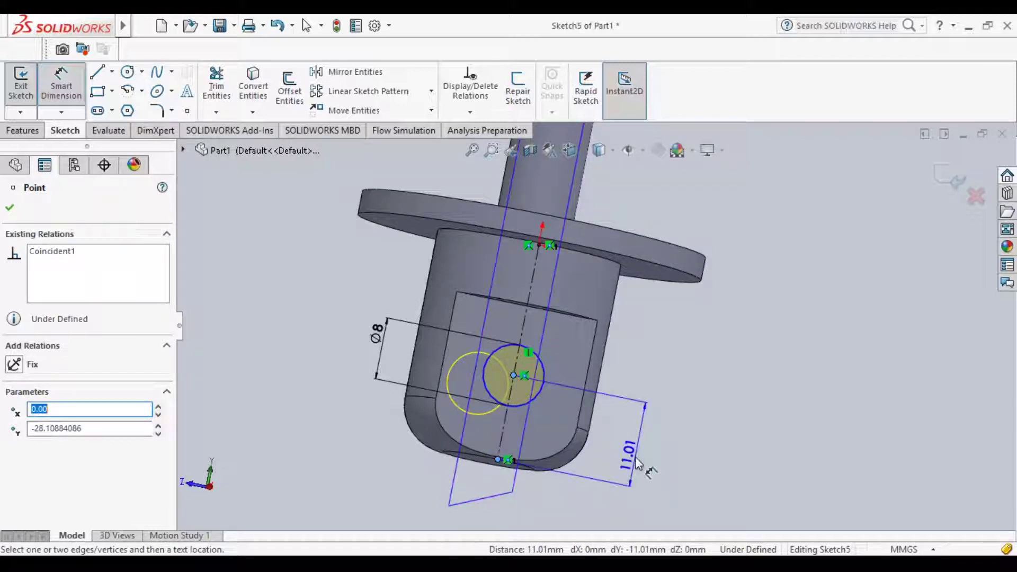
Step: Place the height dimension, set it to 10 mm, and exit Sketch5 to rebuild
left_click(636, 460)
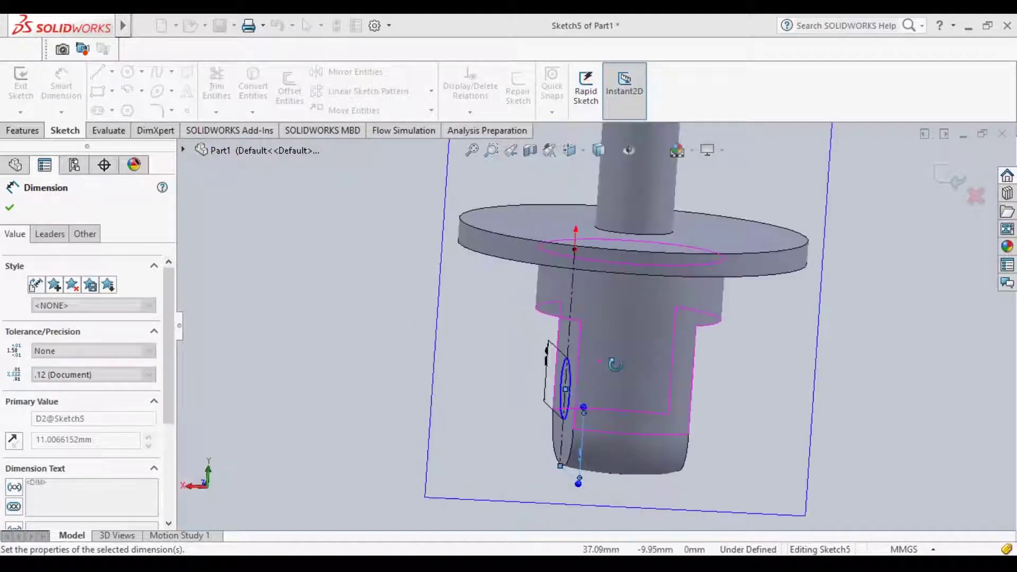
mouse_move(624, 364)
middle_mouse_down()
mouse_move(661, 356)
mouse_move(802, 406)
mouse_move(731, 427)
middle_mouse_up()
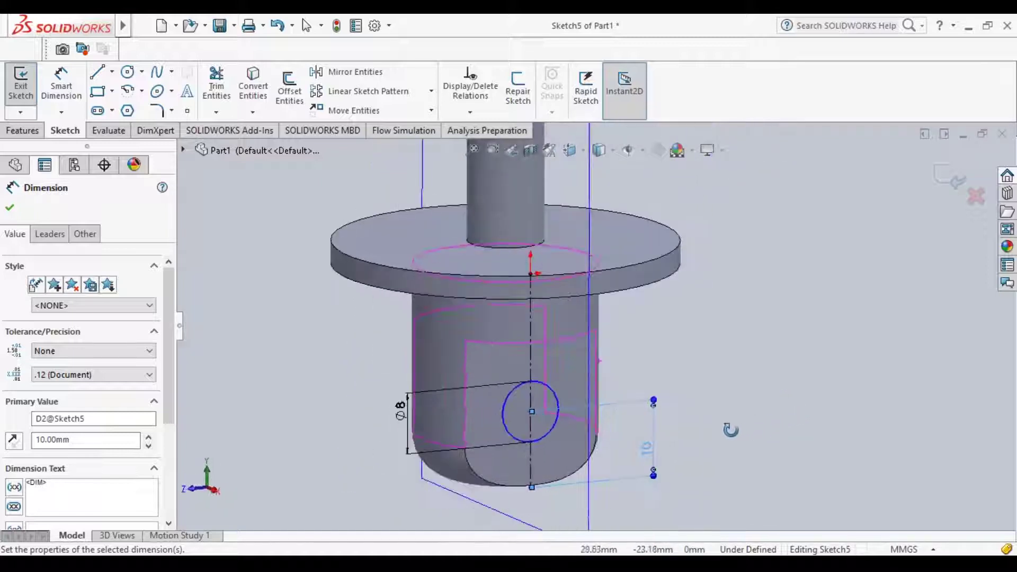
left_click(60, 85)
left_click(10, 213)
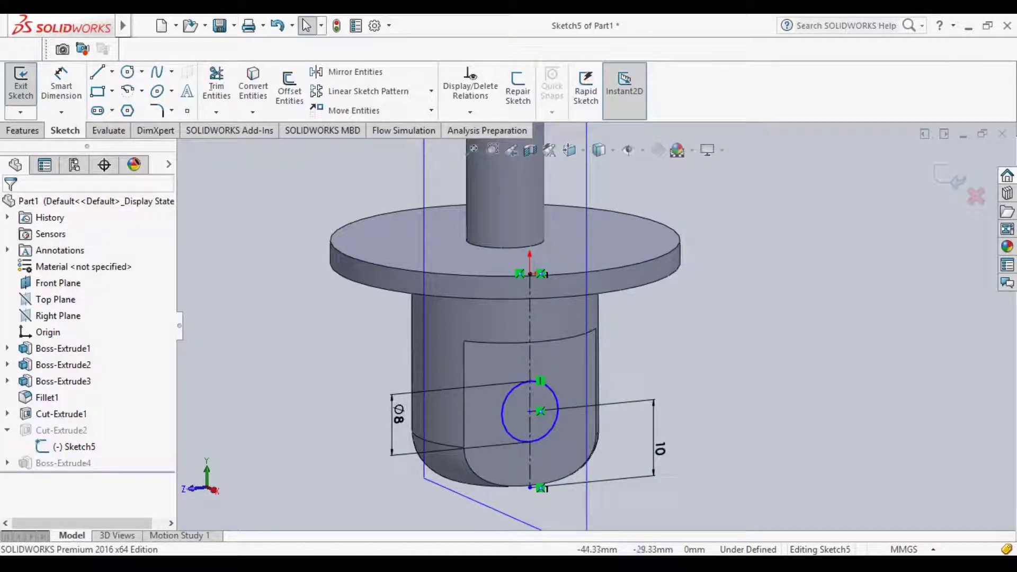
left_click(949, 179)
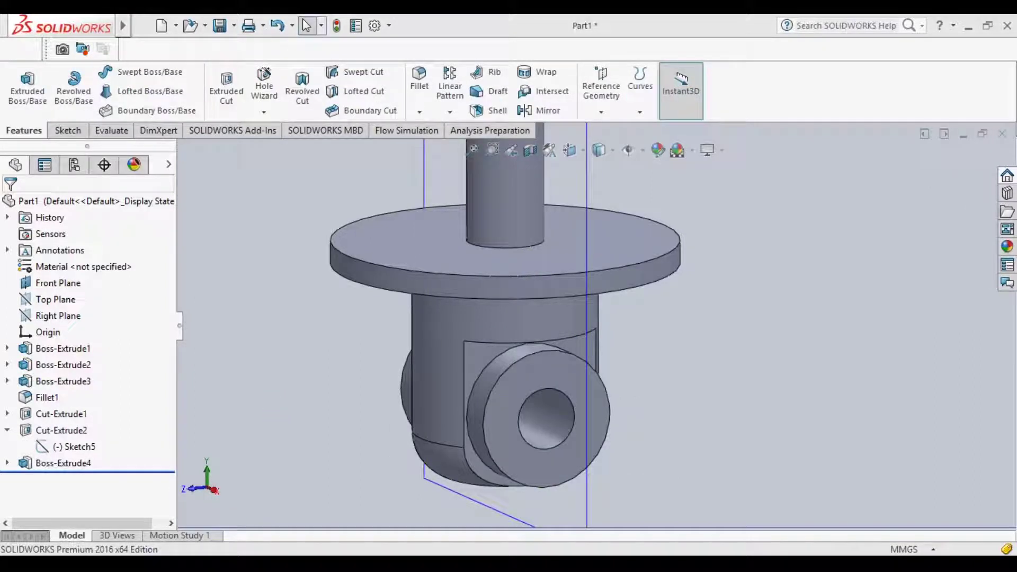
Step: Orbit the rebuilt part and bring up the Appearances, Scenes, and Decals pane
mouse_move(465, 421)
middle_mouse_down()
mouse_move(778, 354)
mouse_move(529, 361)
middle_mouse_up()
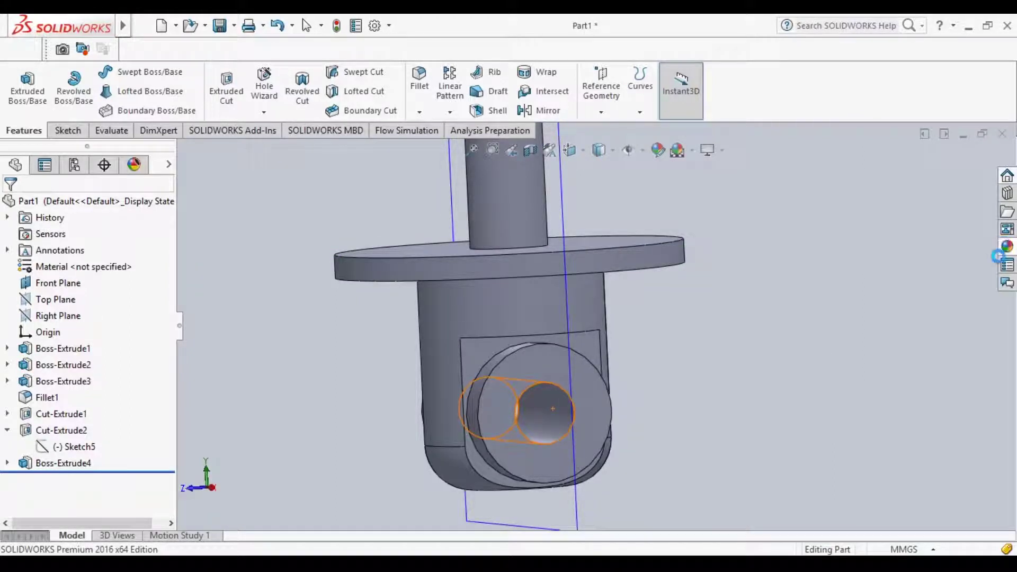
left_click(1006, 246)
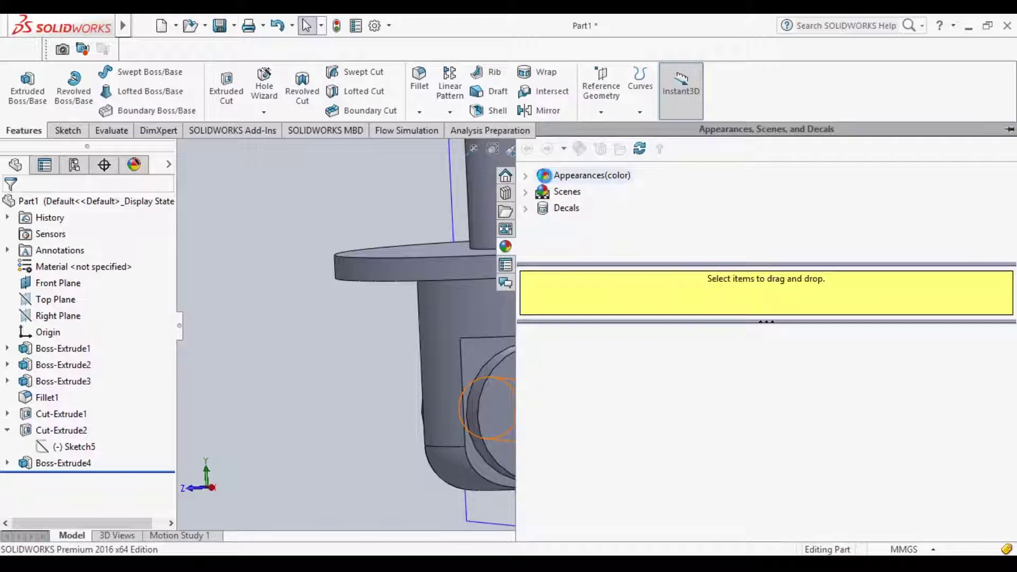
Step: Apply polished aluminum from Appearances > Metal > Aluminum to the whole part
left_click(530, 180)
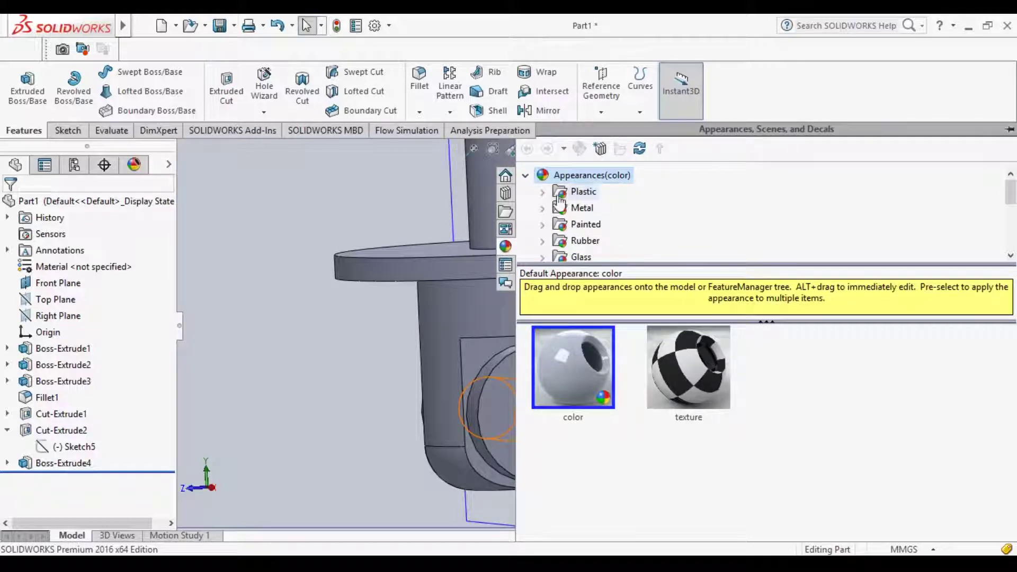
left_click(545, 210)
left_click(577, 226)
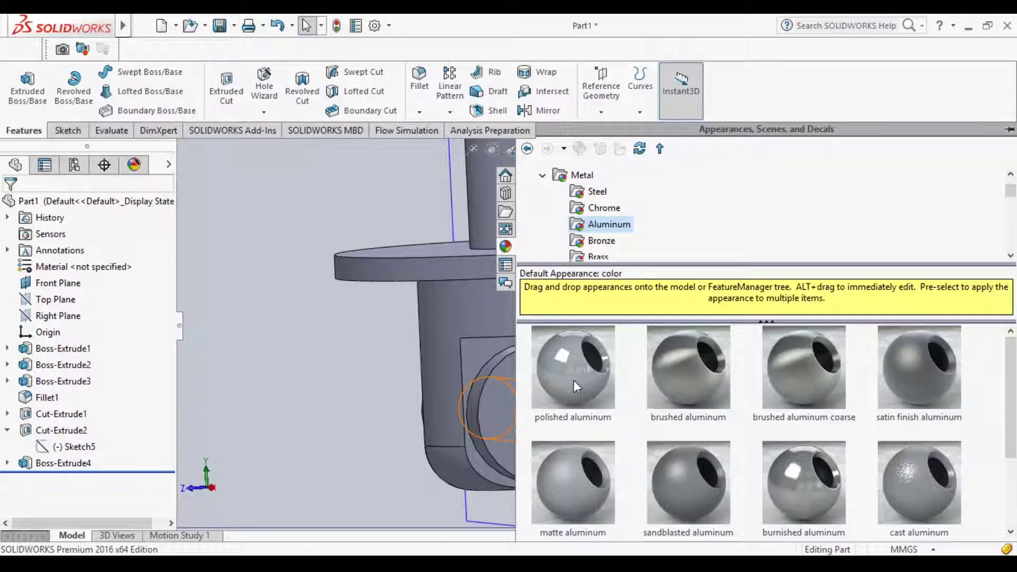
left_click_drag(574, 380, 455, 331)
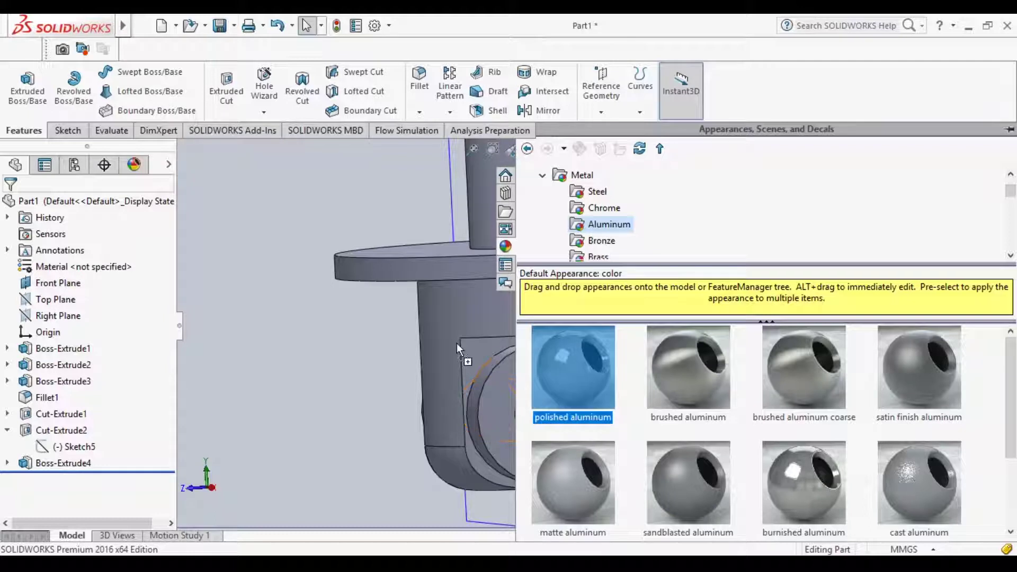
left_click_drag(456, 331, 456, 331)
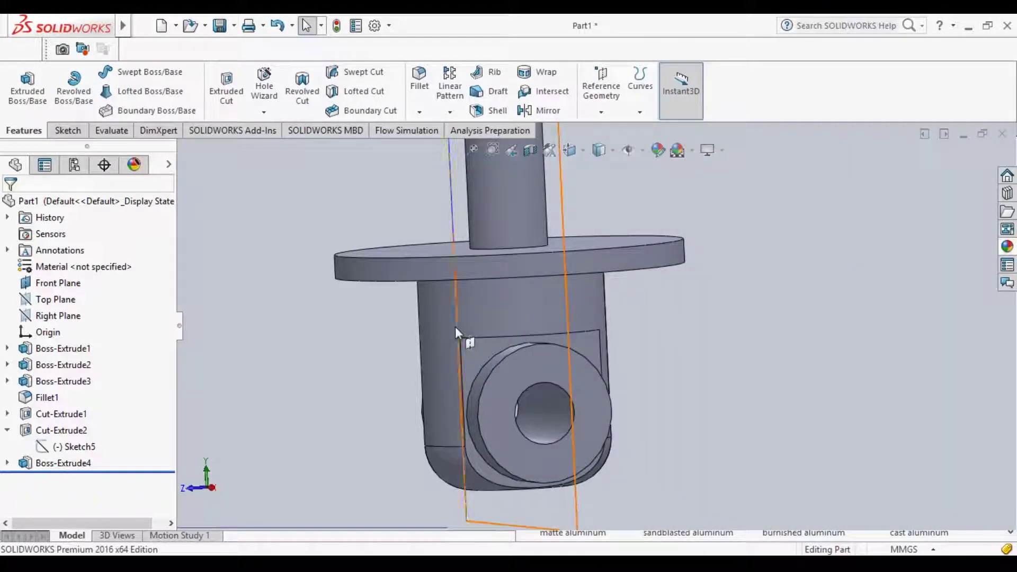
left_click(472, 334)
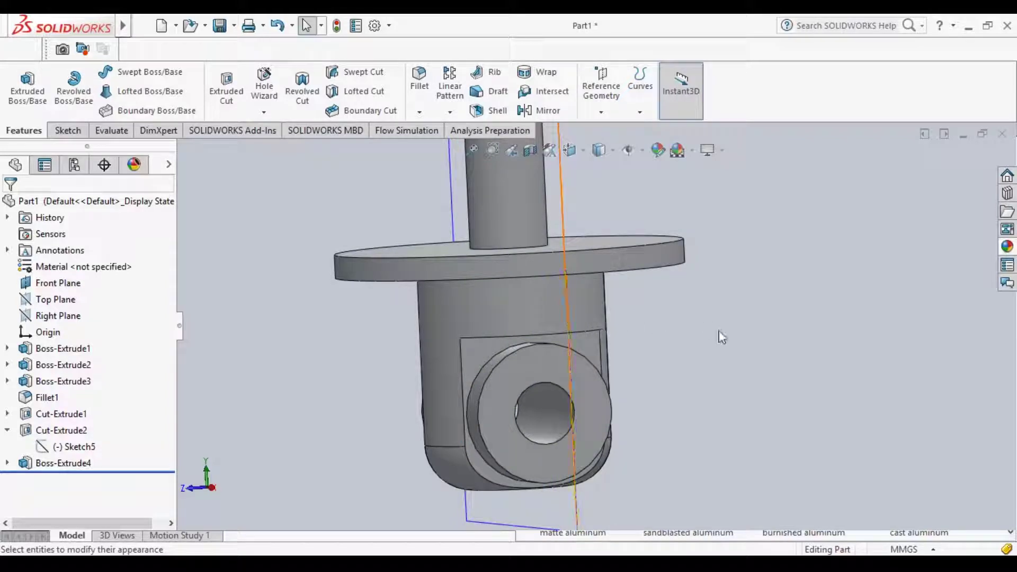
middle_click_drag(742, 205, 781, 246)
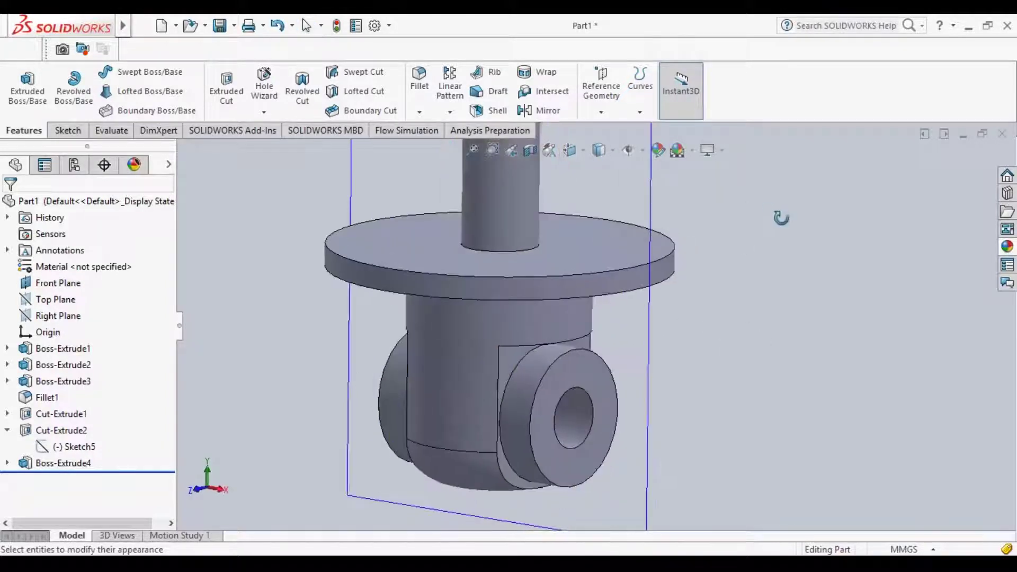
scroll(781, 249, "down", 2)
scroll(780, 251, "up", 3)
scroll(779, 252, "up", 2)
mouse_move(714, 208)
middle_mouse_down()
mouse_move(806, 301)
mouse_move(790, 363)
mouse_move(865, 356)
mouse_move(847, 350)
middle_mouse_up()
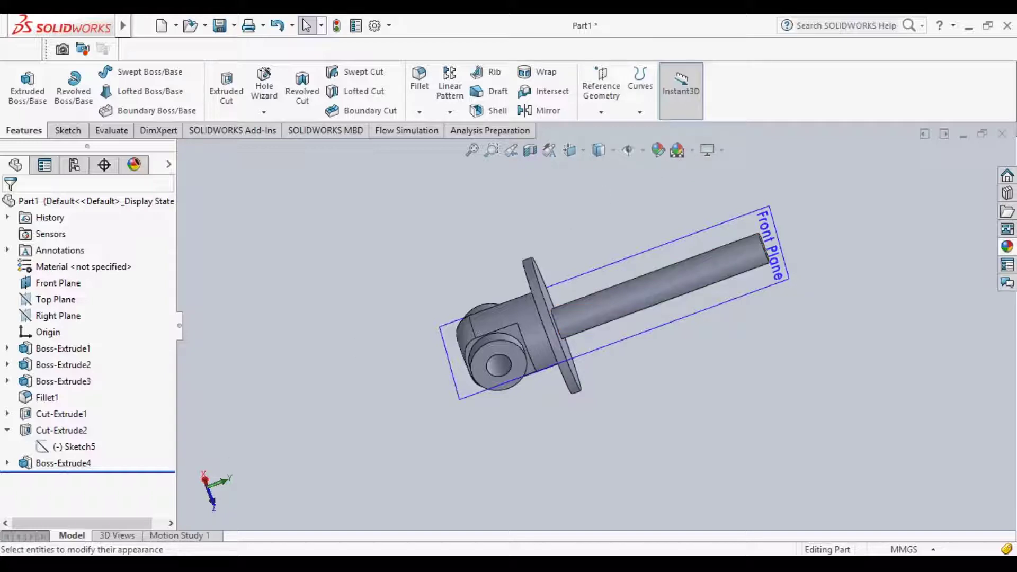
left_click(621, 296)
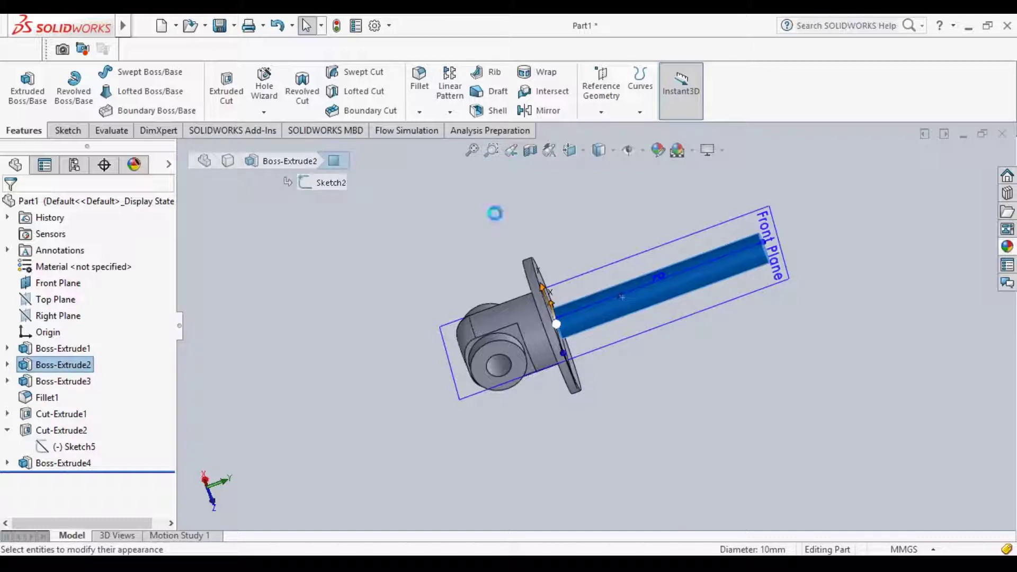
Step: Give the long shaft's face a black colour appearance via Edit Appearance
left_click(657, 152)
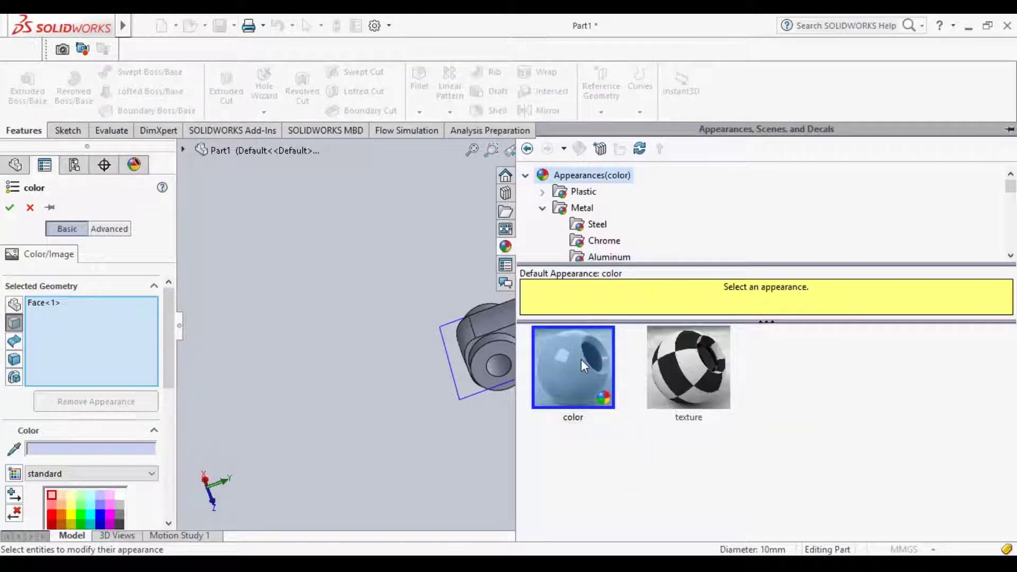
scroll(172, 366, "down", 2)
scroll(172, 371, "down", 3)
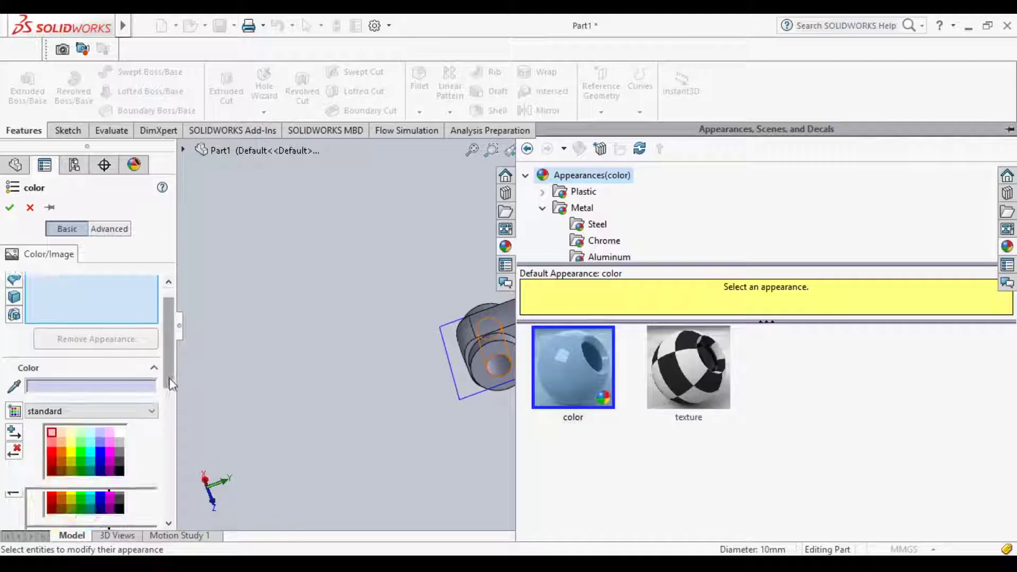
scroll(169, 381, "down", 3)
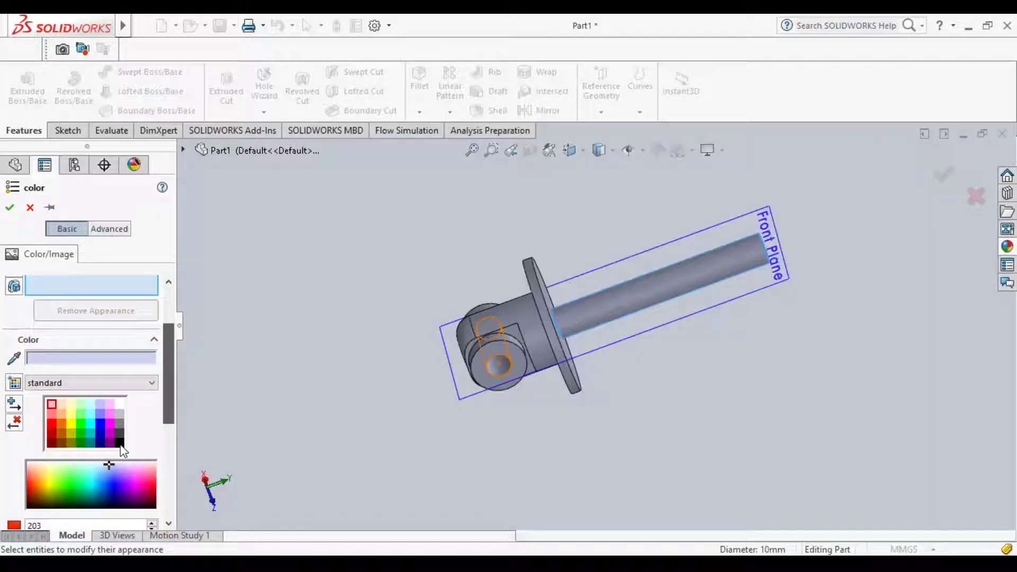
left_click(120, 445)
left_click(11, 207)
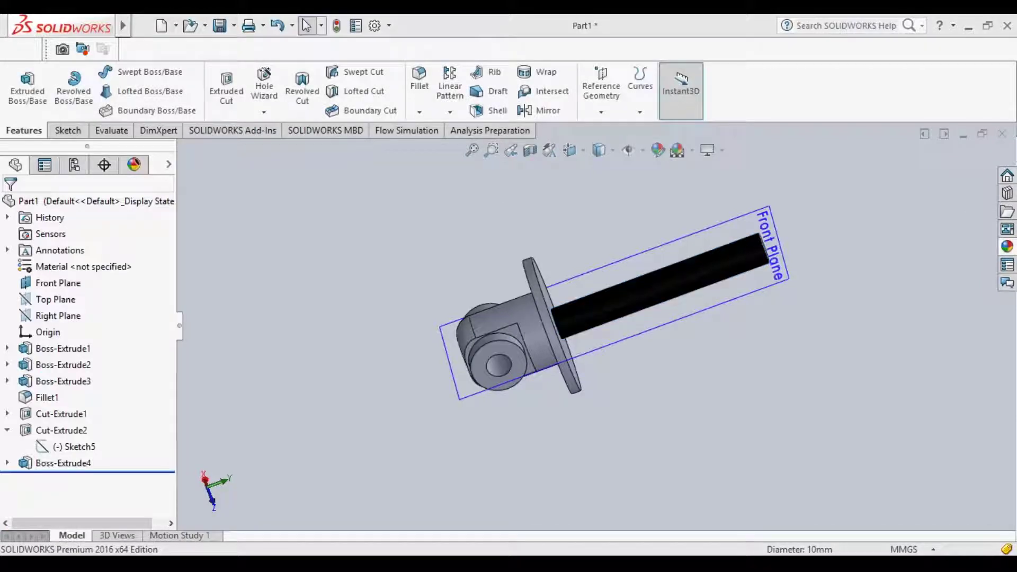